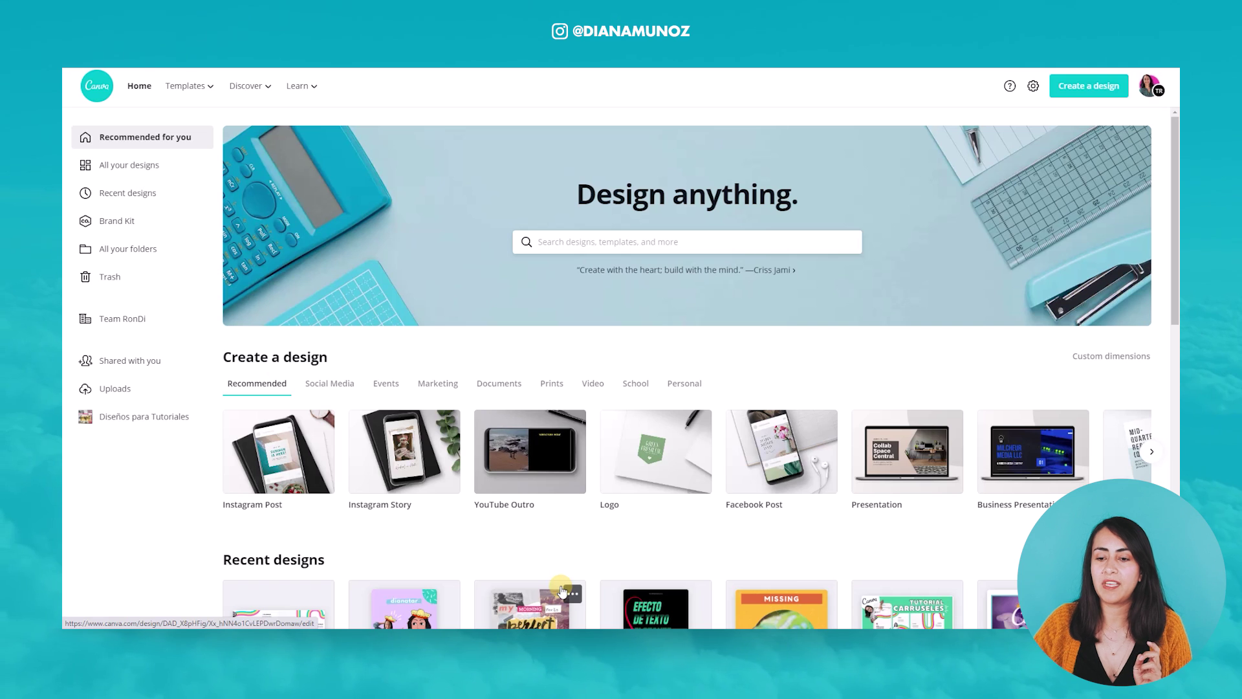
Create a new blank design with custom dimensions of 4000 × 1000 px.
left_click(1139, 357)
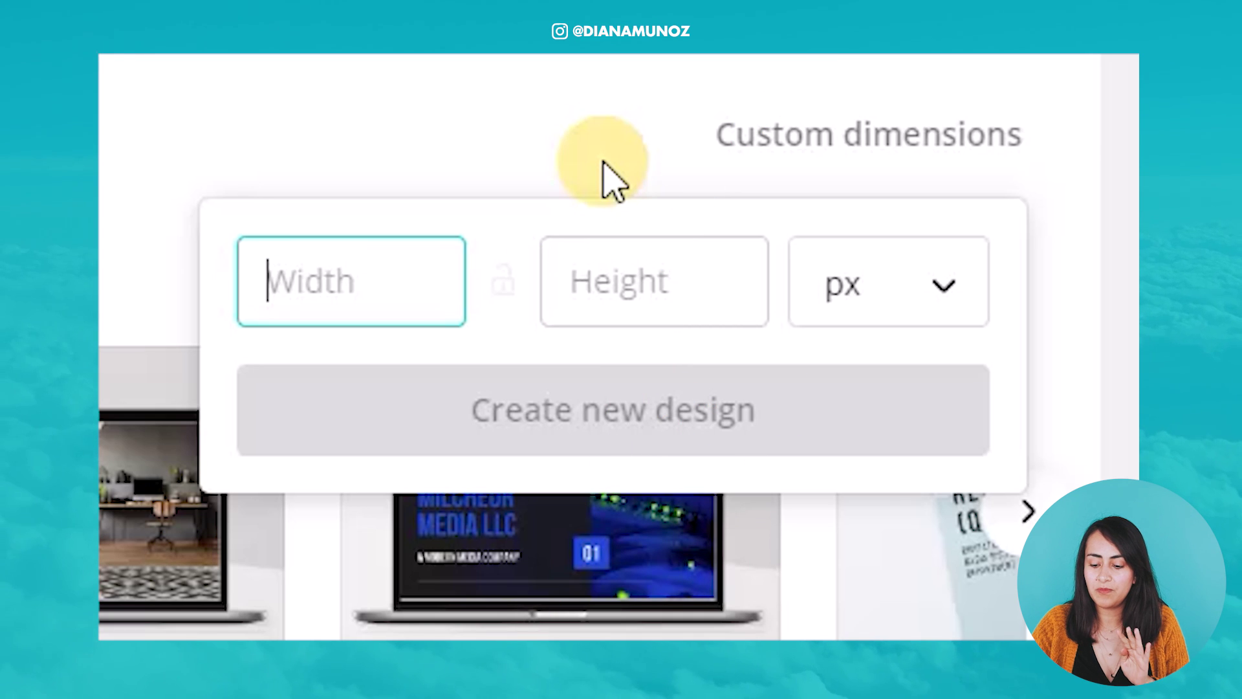
type("4000")
left_click(638, 272)
type("1000")
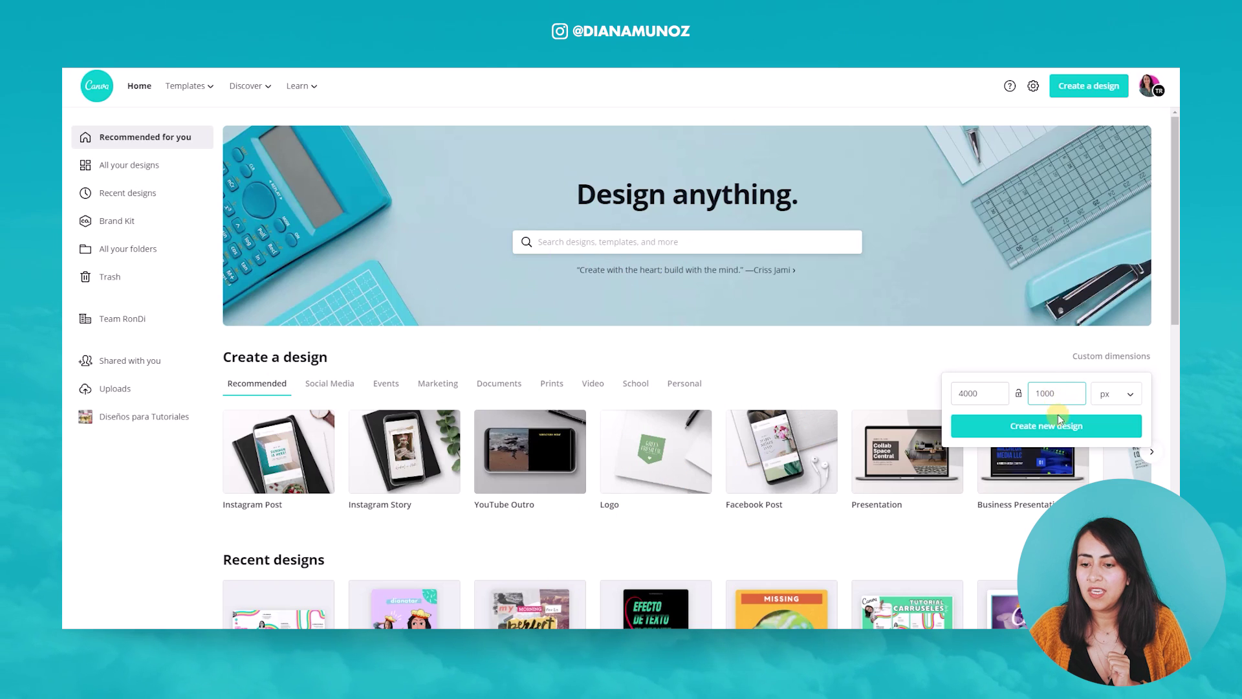
left_click(1044, 428)
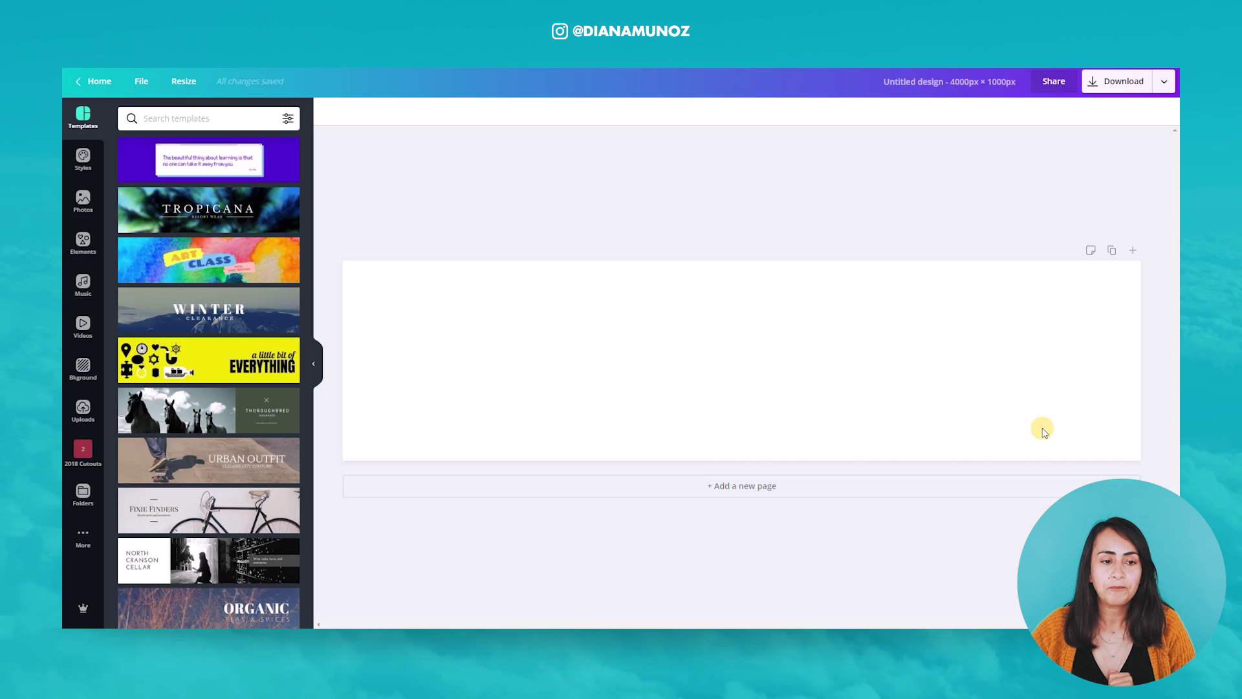
Turn on the rulers and the guides for the design.
left_click(145, 86)
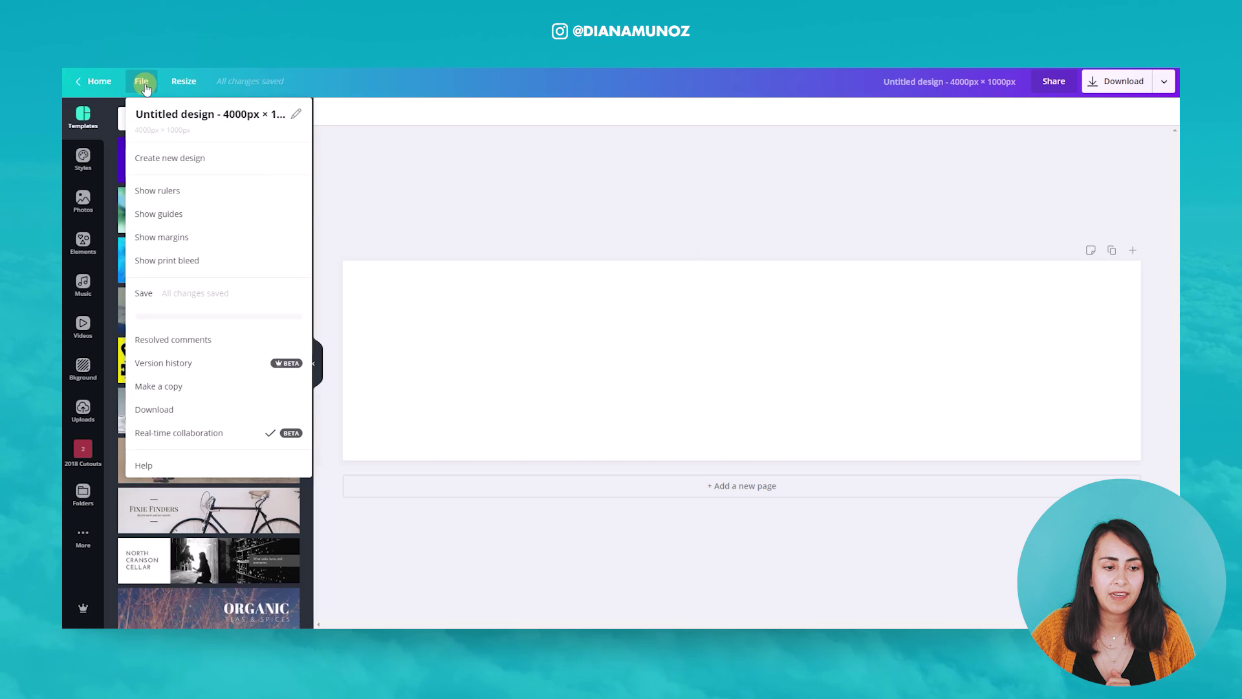
left_click(145, 193)
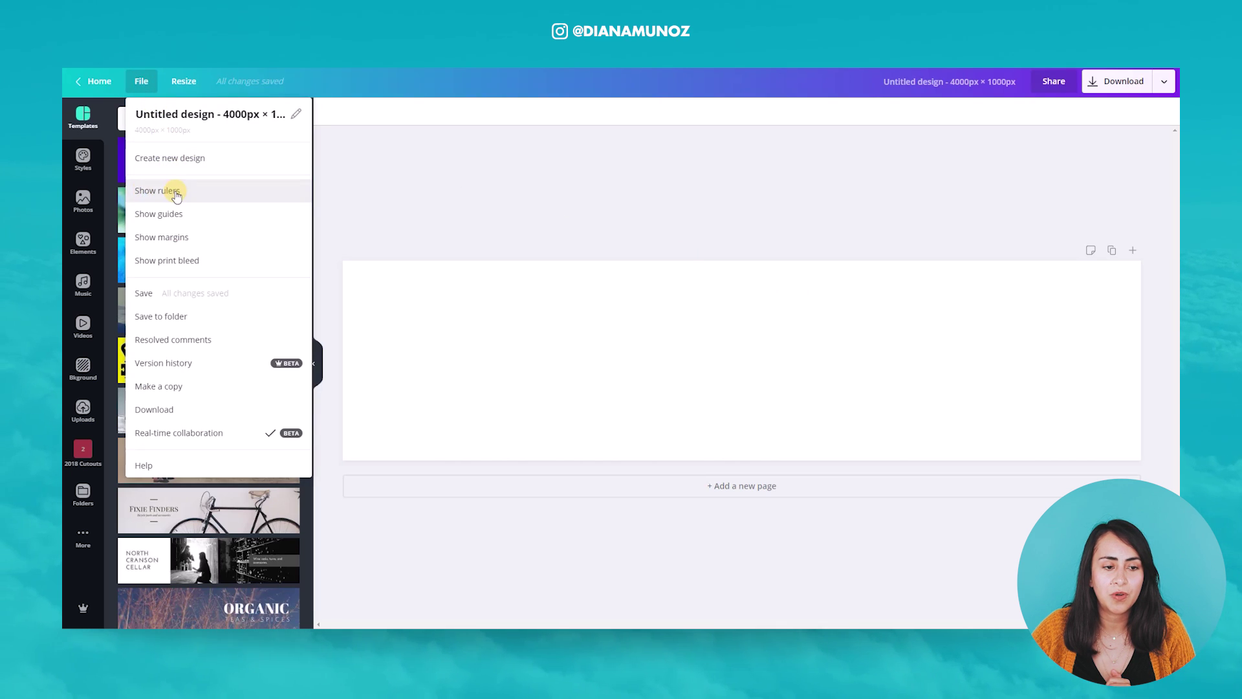
left_click(148, 90)
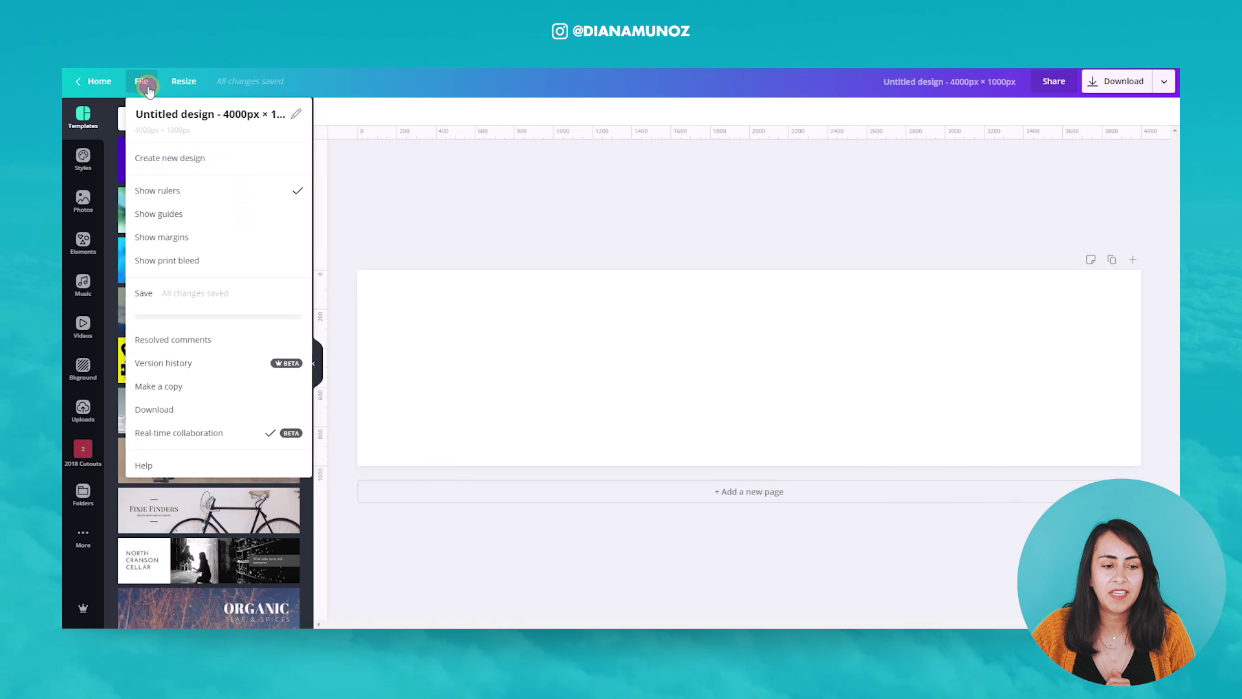
left_click(167, 215)
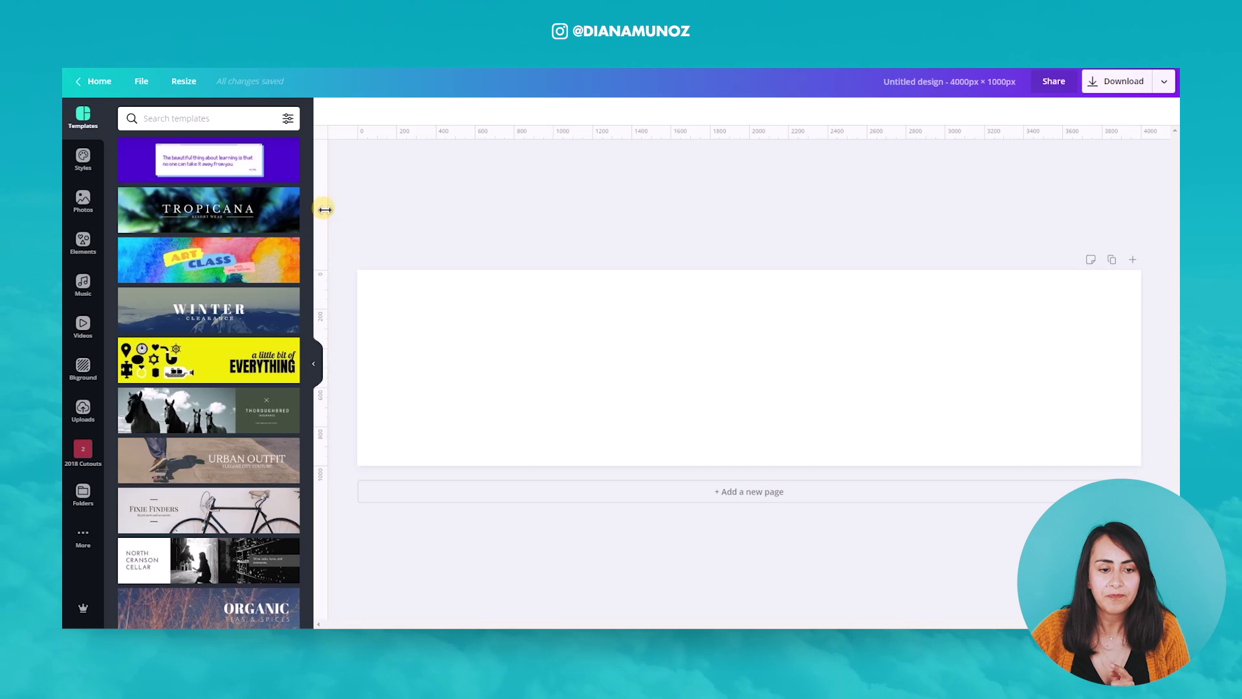
Place vertical guides at about 1000, 2000 and 3000 px to divide the canvas into four equal squares.
left_click_drag(319, 207, 554, 218)
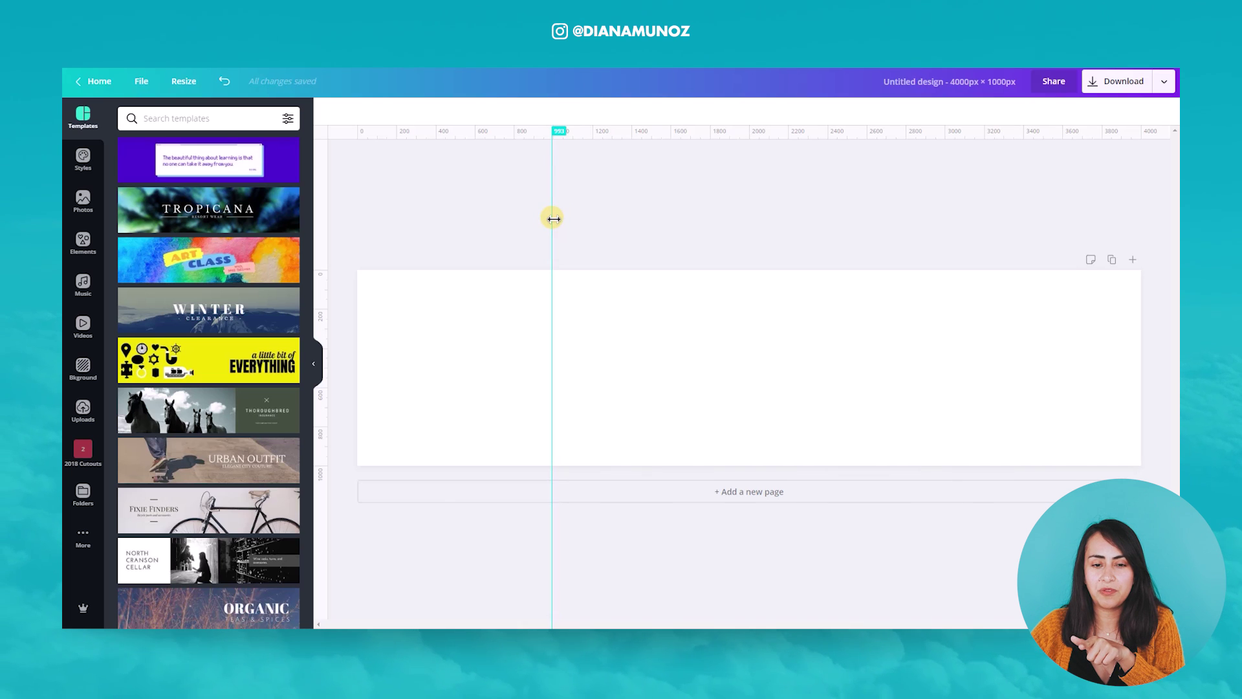
left_click_drag(554, 219, 555, 219)
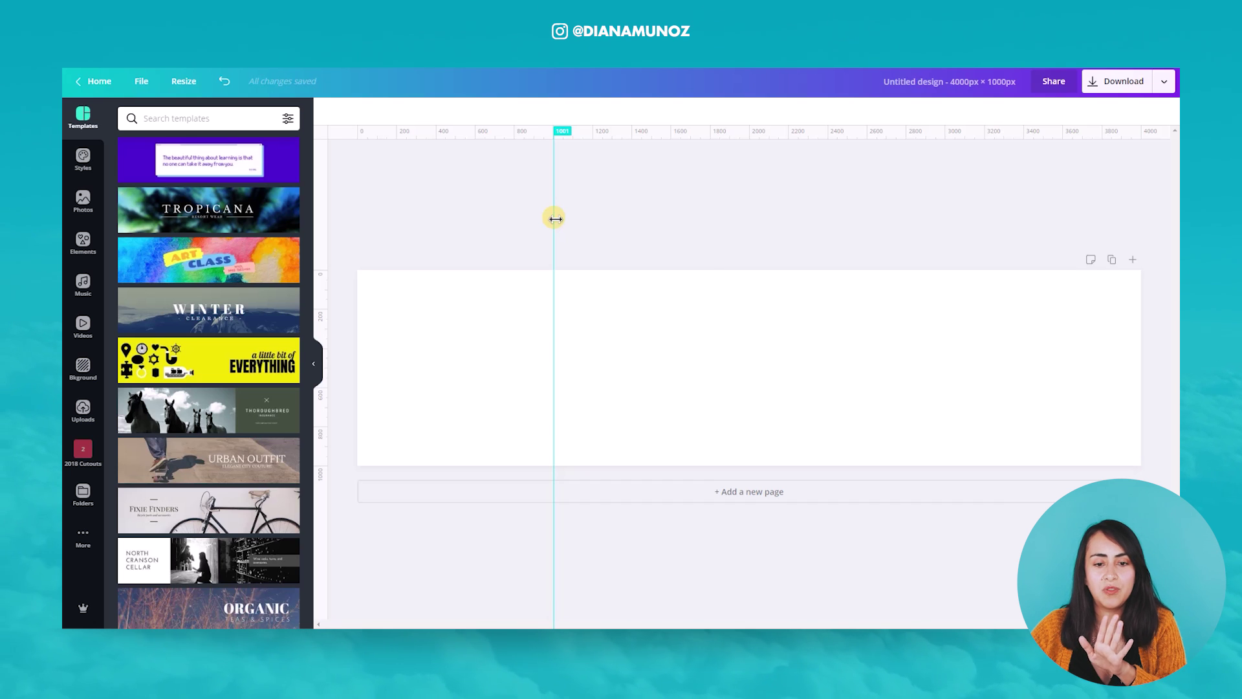
left_click(553, 335)
left_click_drag(554, 335, 553, 335)
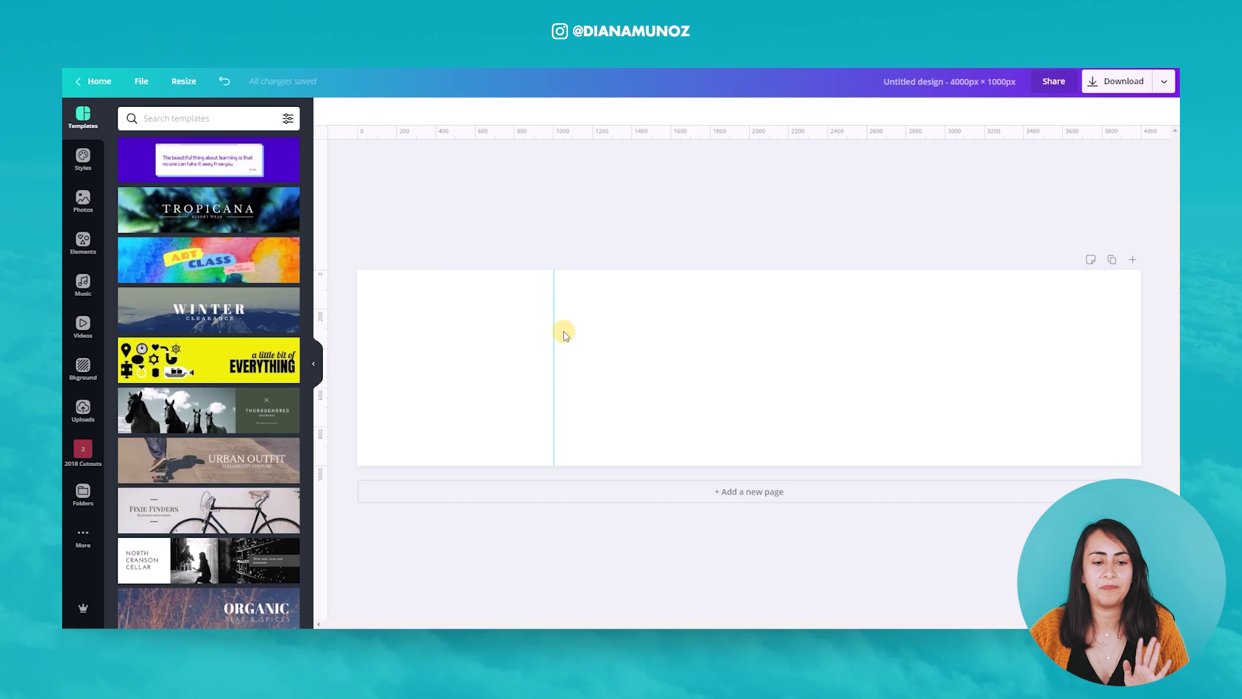
left_click_drag(323, 287, 751, 266)
left_click_drag(327, 271, 945, 208)
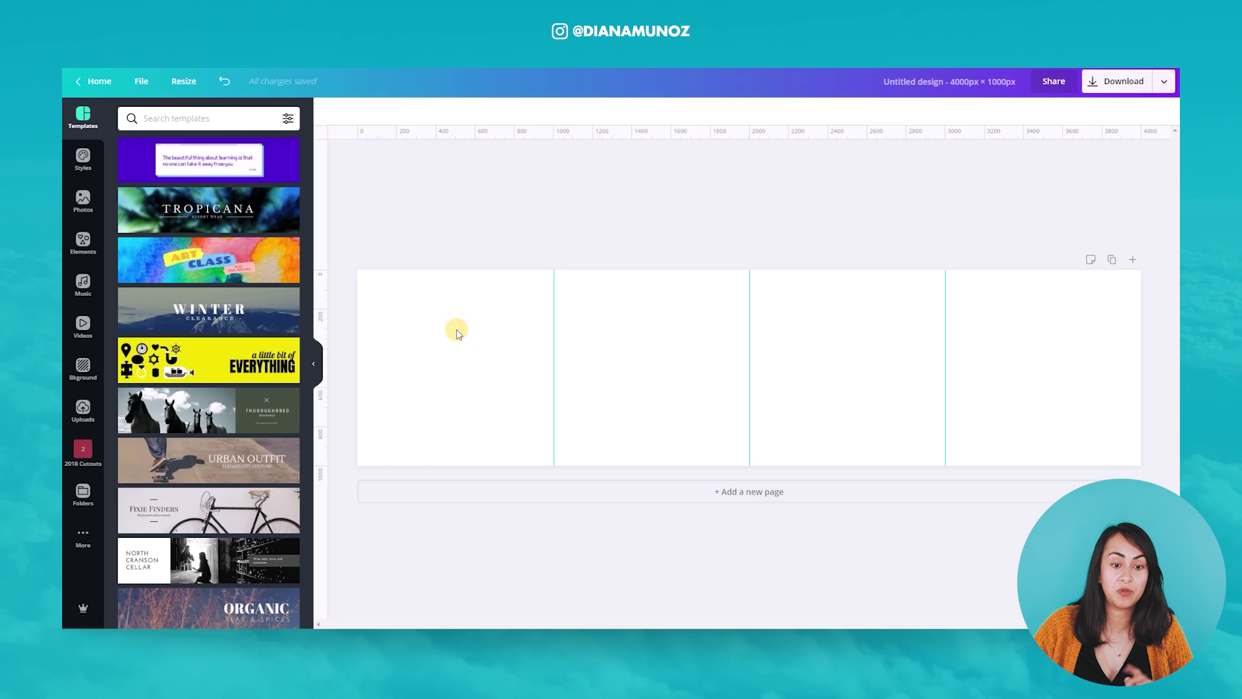
Search the elements for "line" and look through the results for a colorful rainbow-striped wave.
left_click(75, 245)
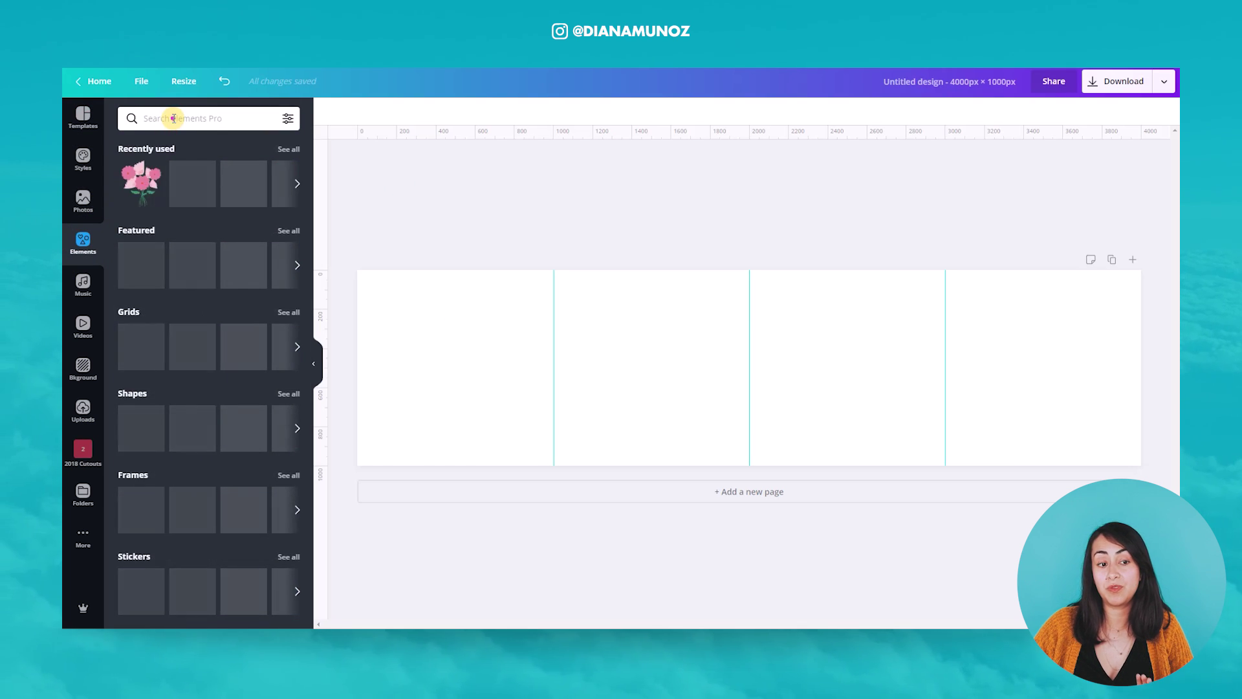
left_click(173, 118)
type("line")
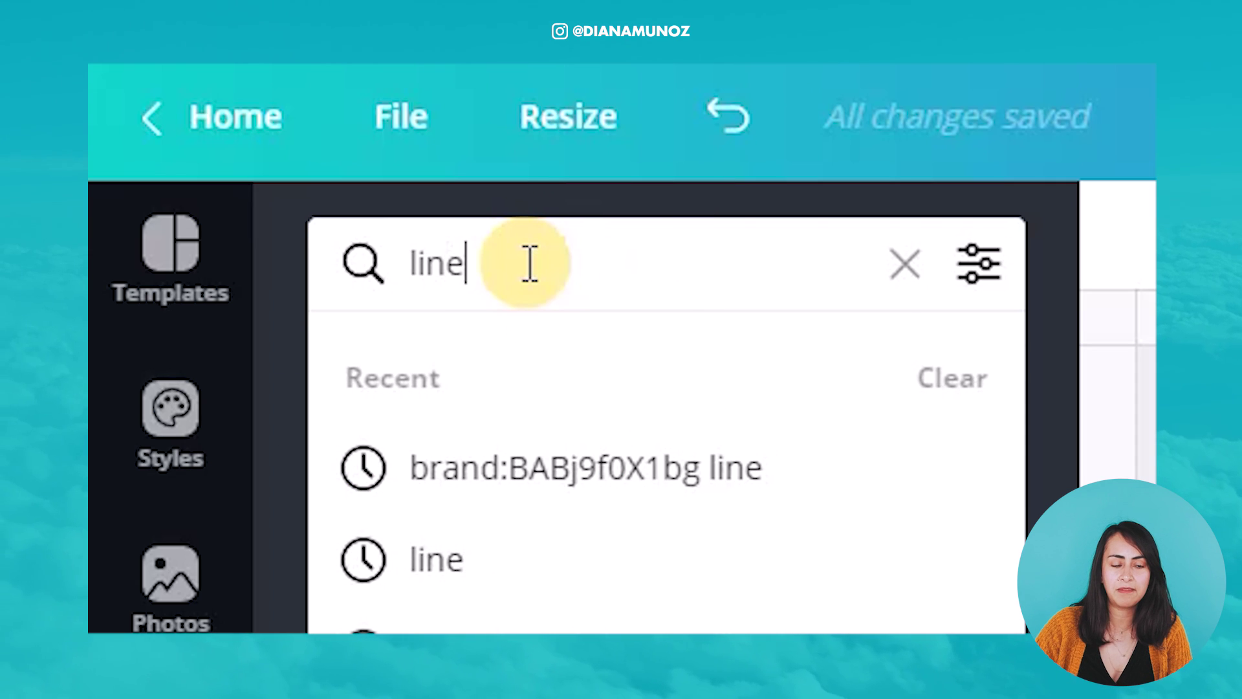
key("Return")
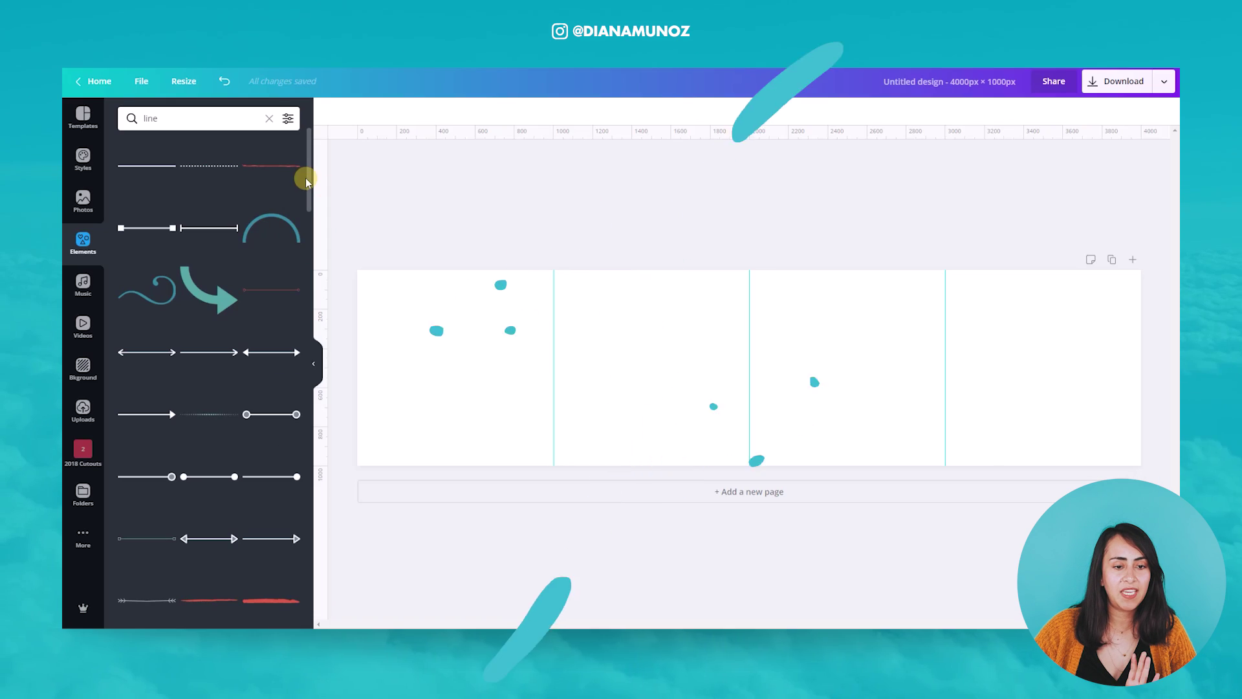
scroll(291, 217, "down", 20)
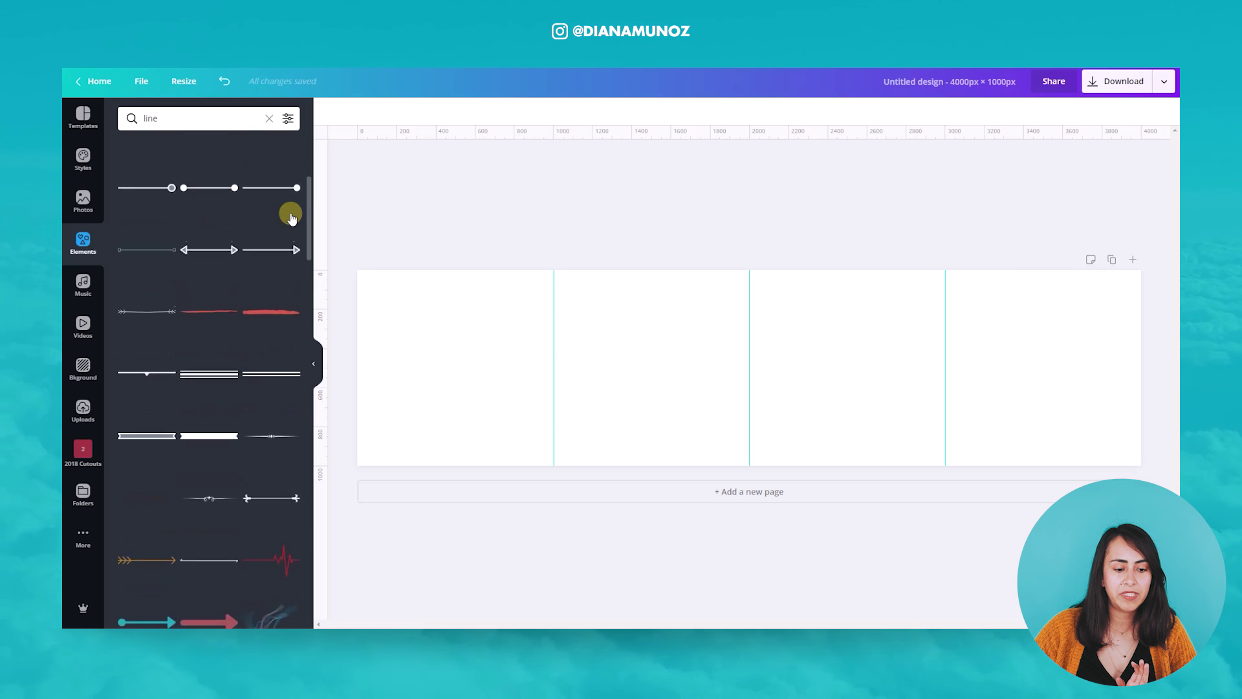
scroll(290, 217, "down", 12)
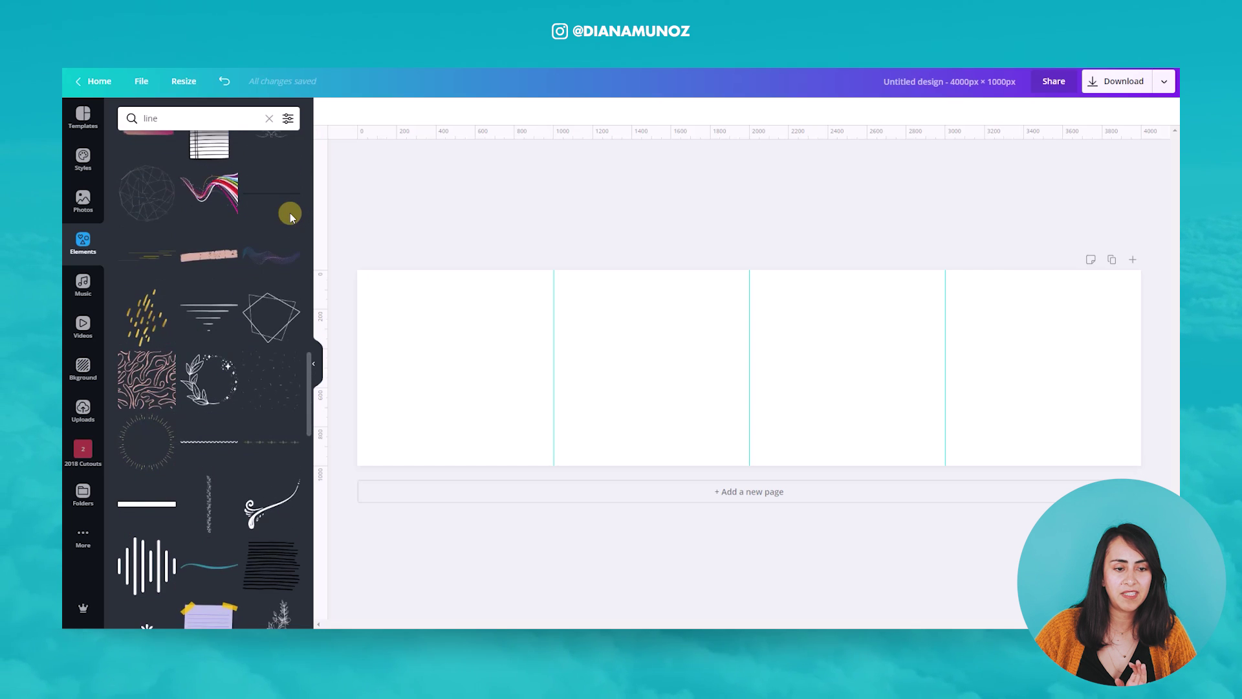
scroll(278, 313, "down", 4)
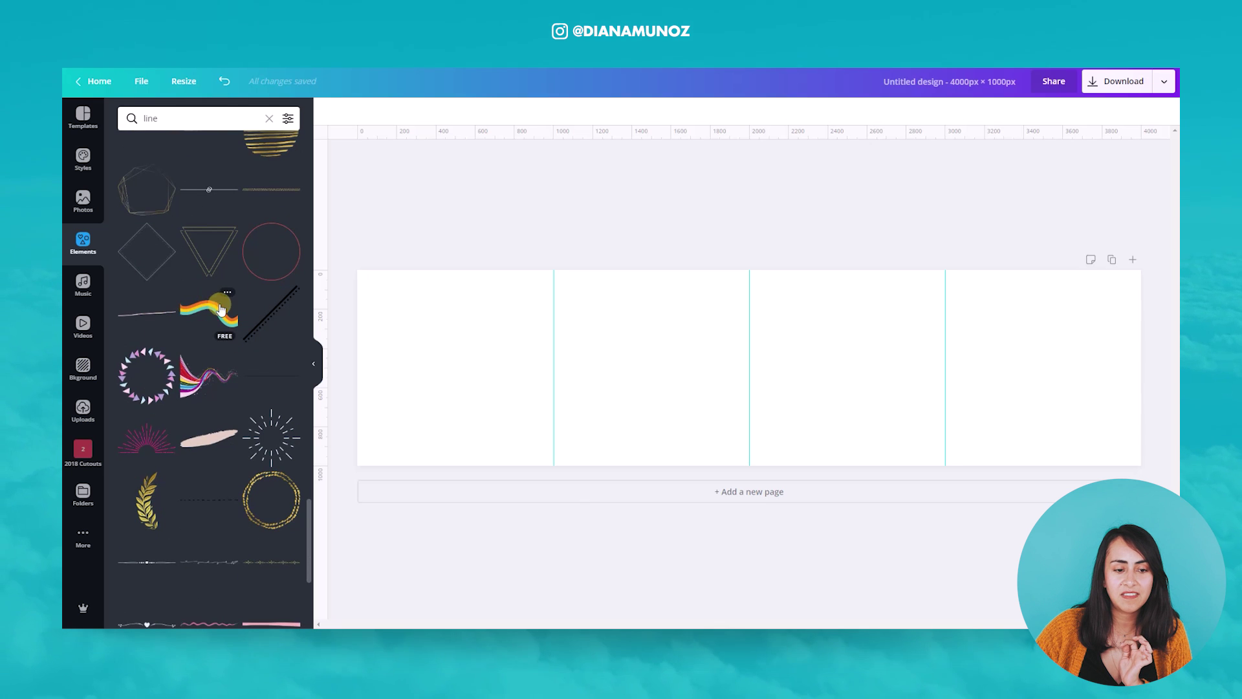
List more elements from the creator of Colorful Wave Lines and narrow that collection with the search word "line".
left_click(227, 295)
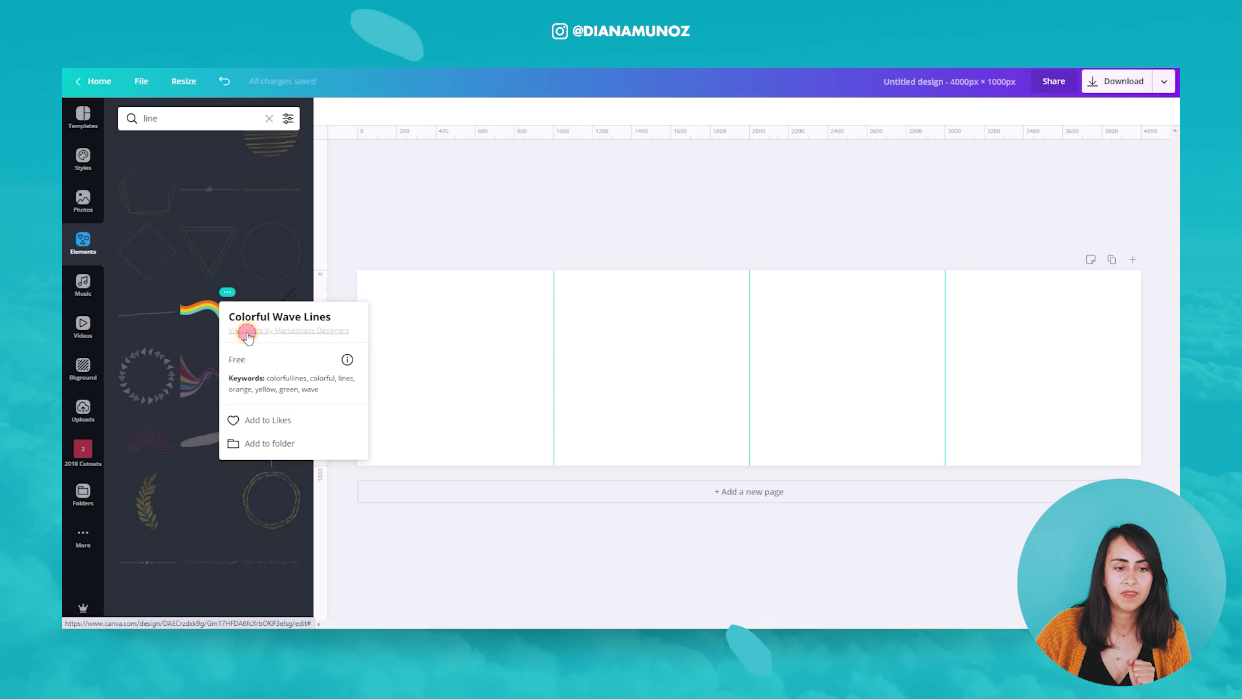
left_click(248, 331)
left_click(239, 116)
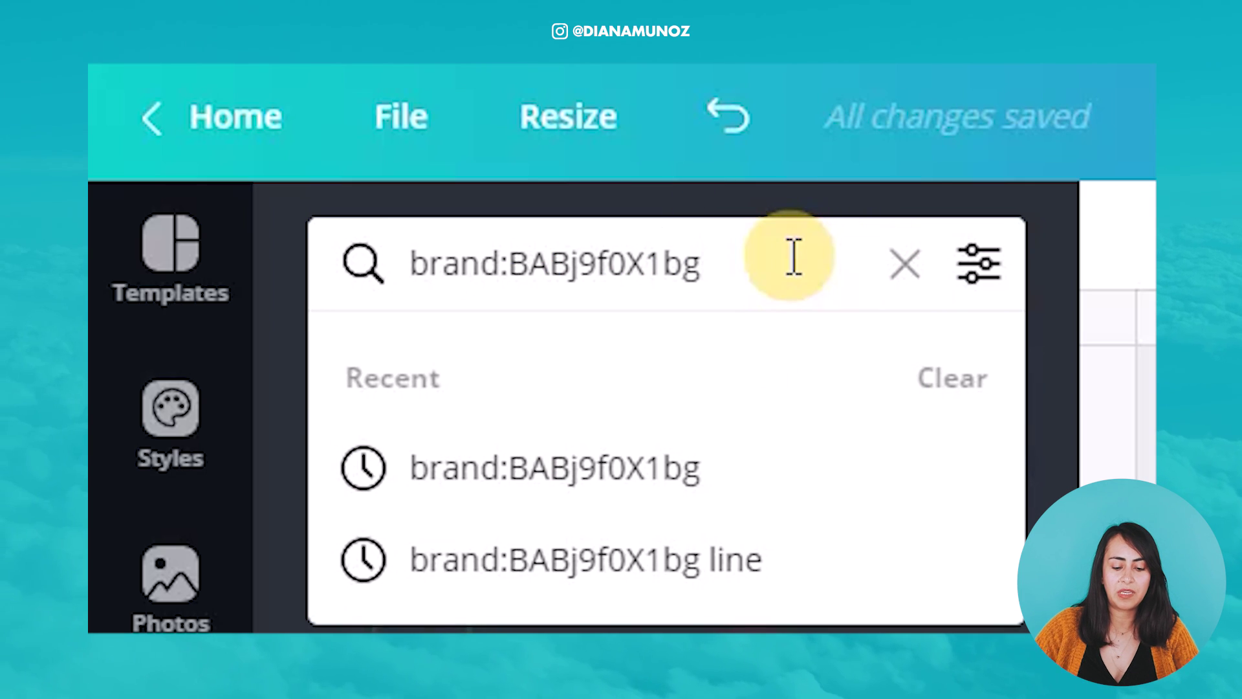
type("line")
key("Return")
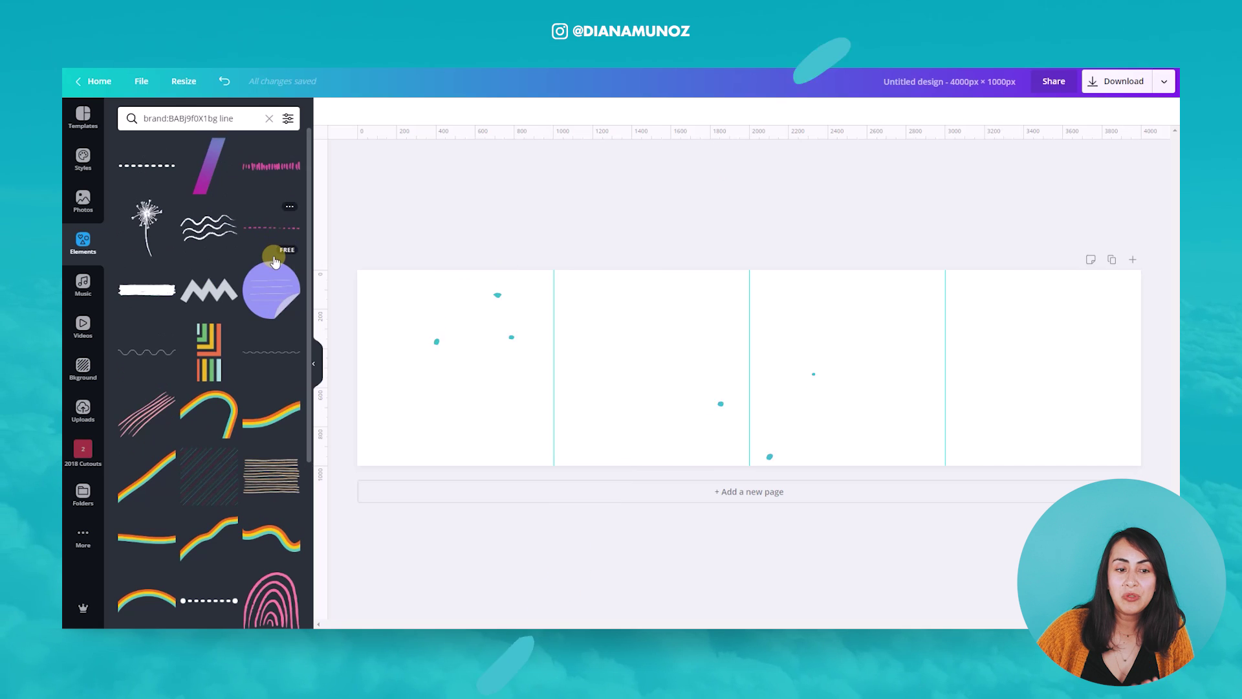
Add the winding S-shaped rainbow line to the fourth section of the canvas.
scroll(274, 261, "down", 2)
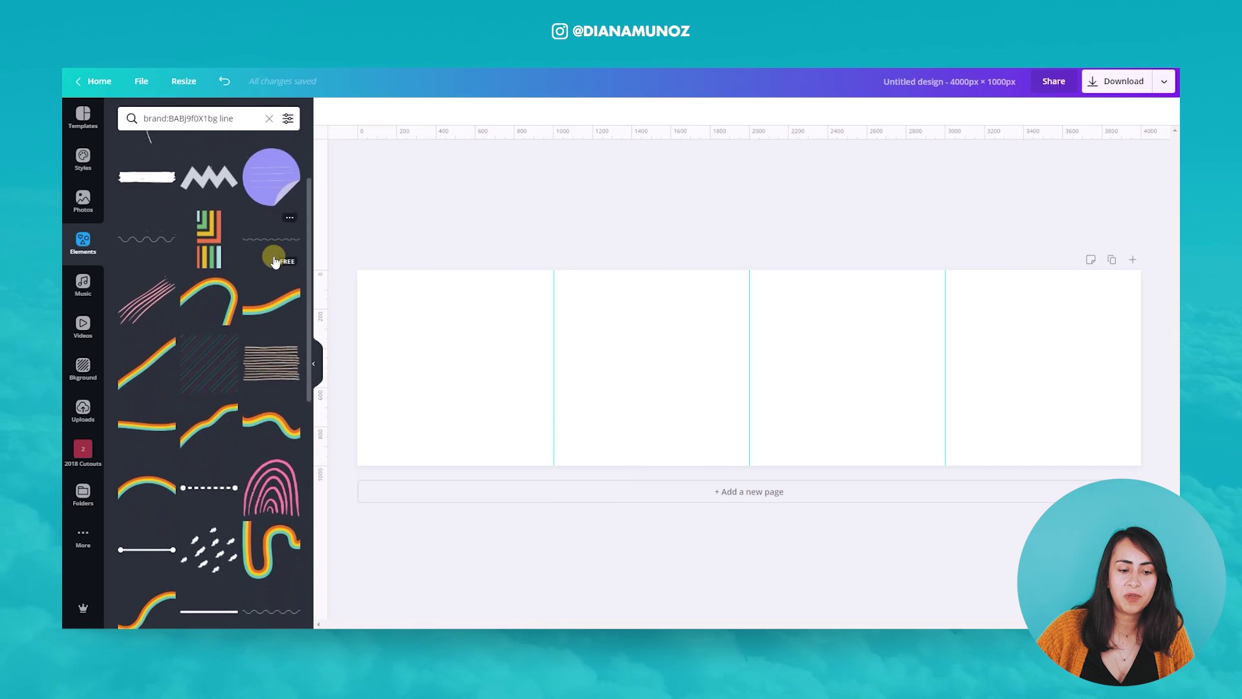
scroll(274, 261, "down", 1)
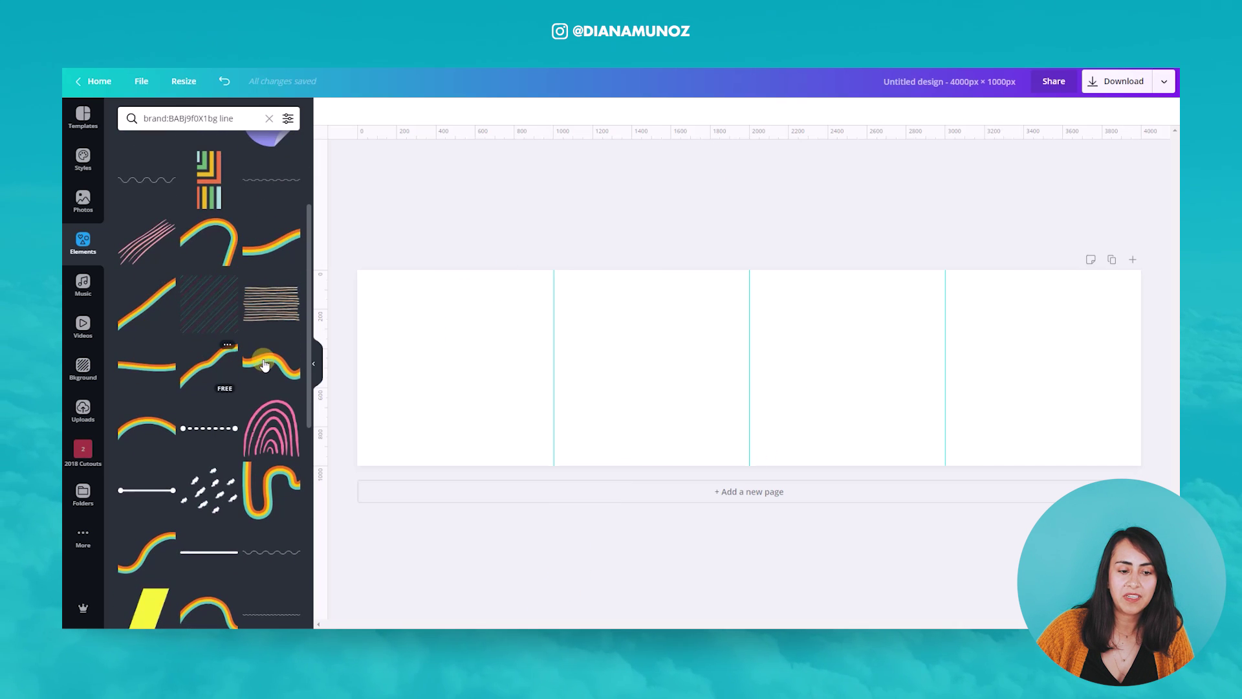
left_click(177, 535)
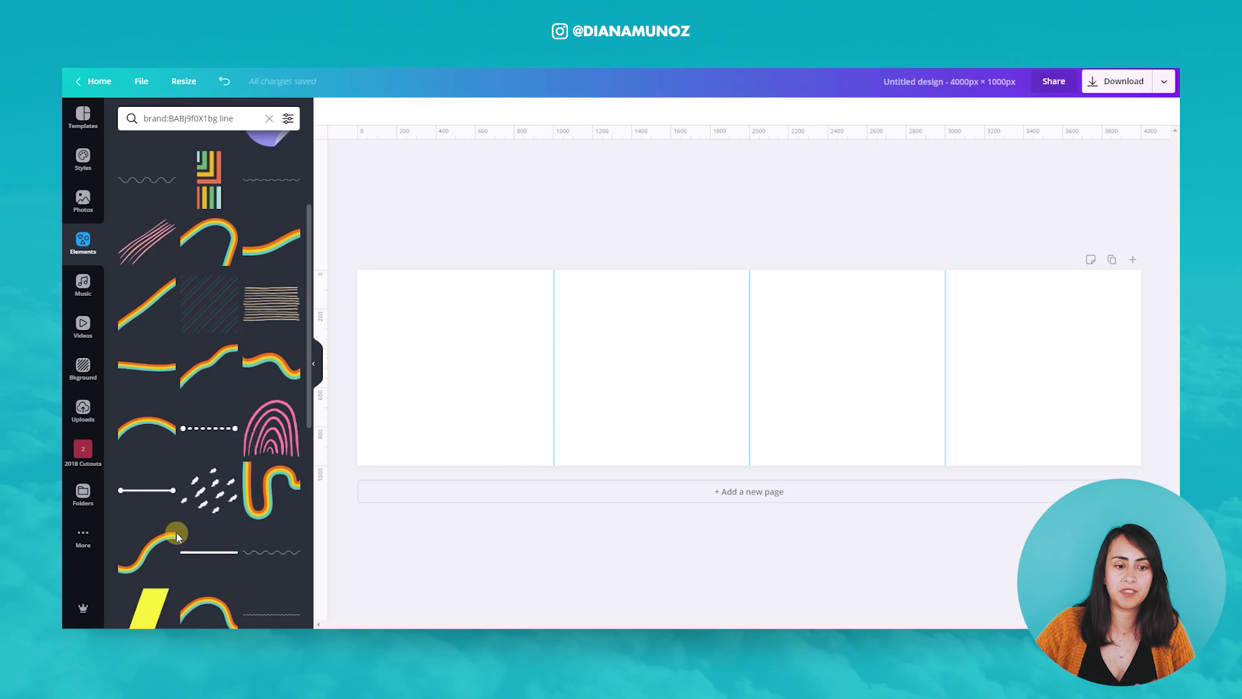
scroll(163, 475, "down", 1)
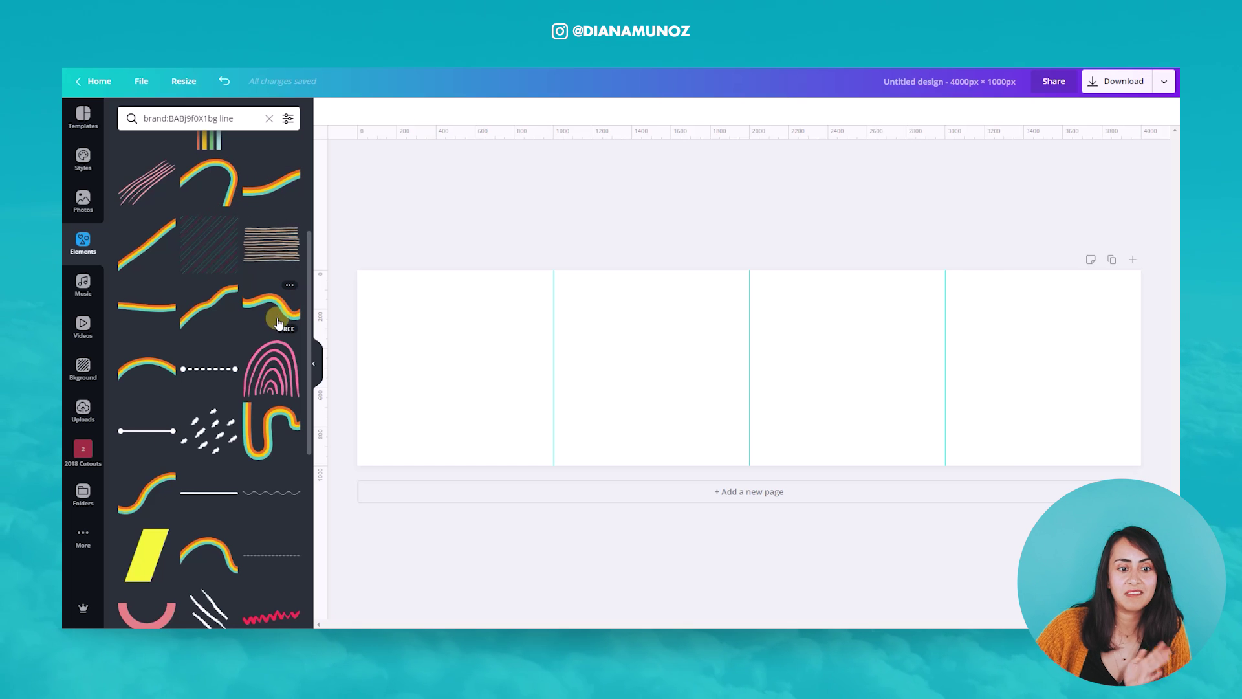
left_click(283, 422)
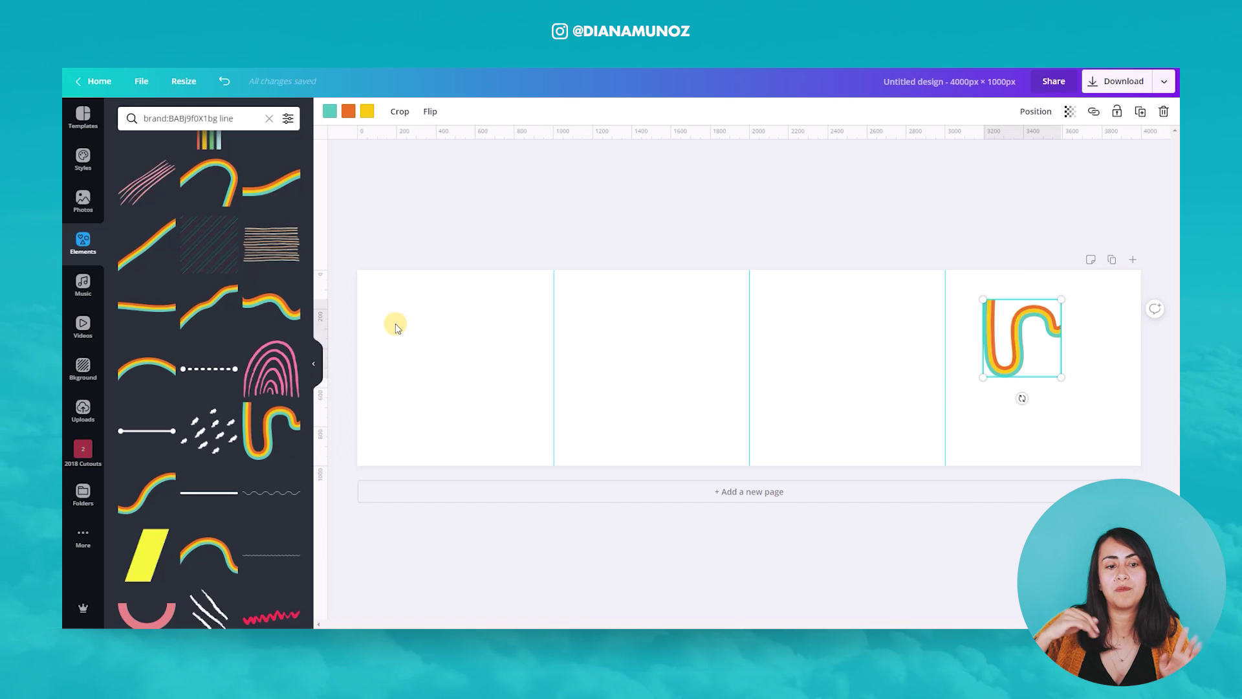
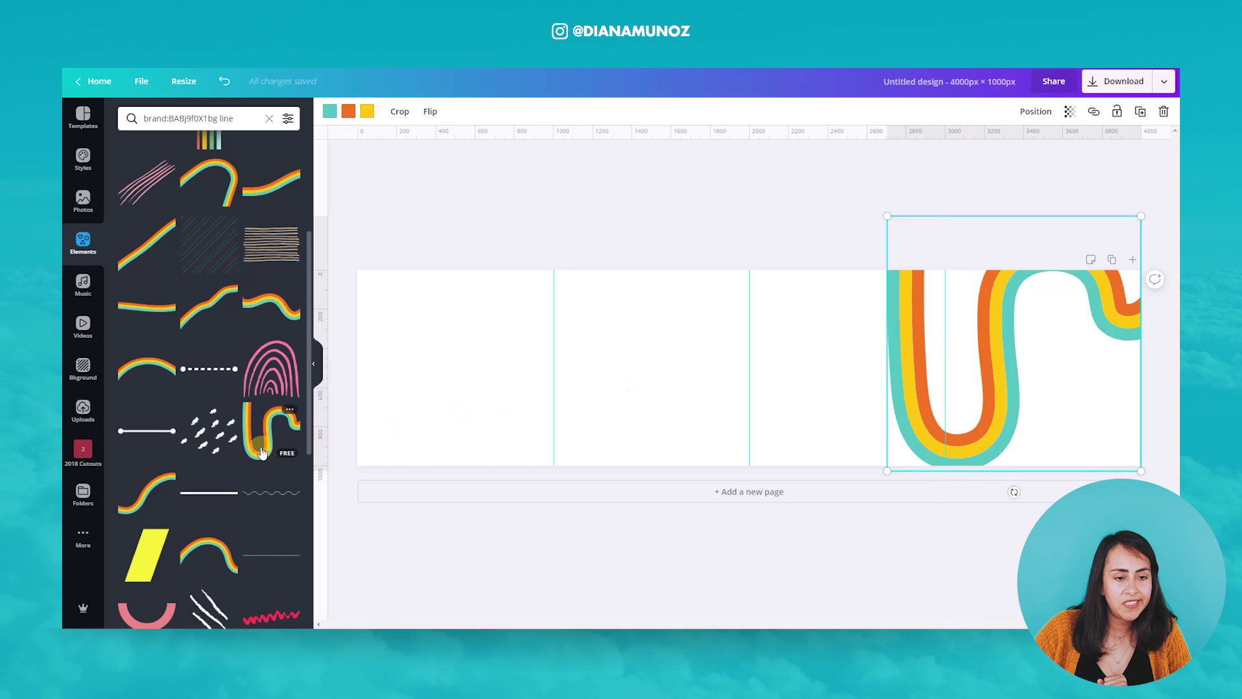
Add the arched rainbow line and place it at the canvas's lower edge, straddling the first guide.
scroll(242, 444, "up", 1)
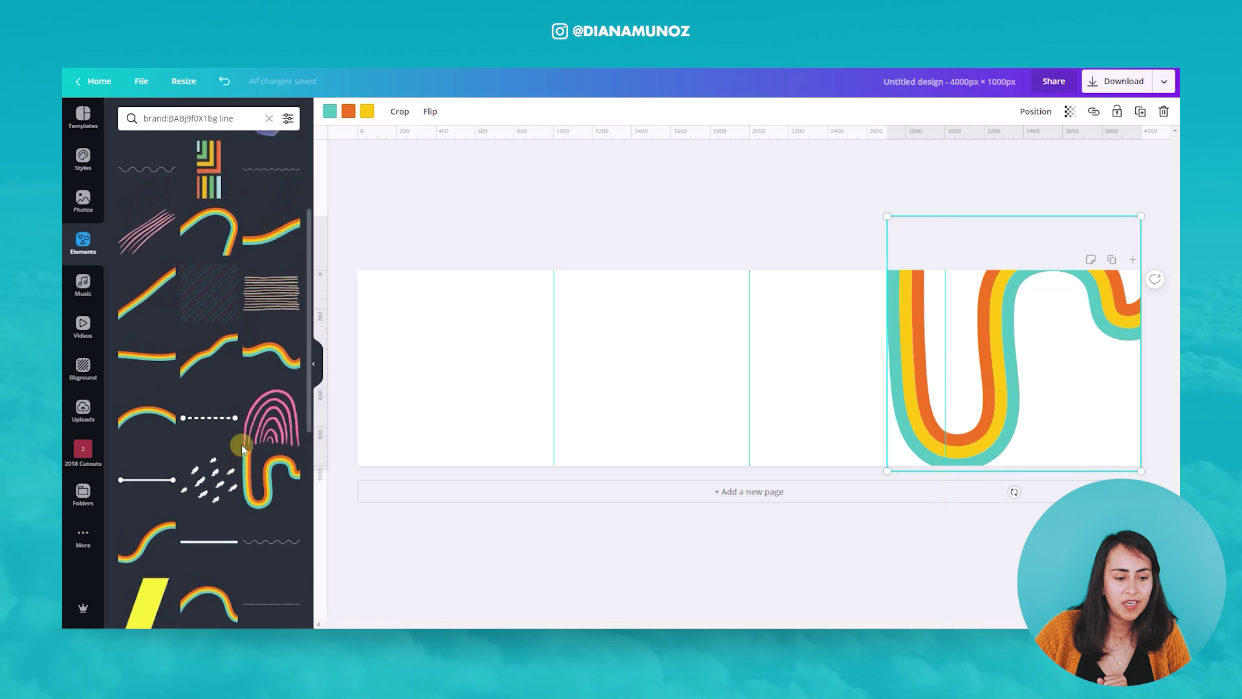
scroll(242, 446, "down", 1)
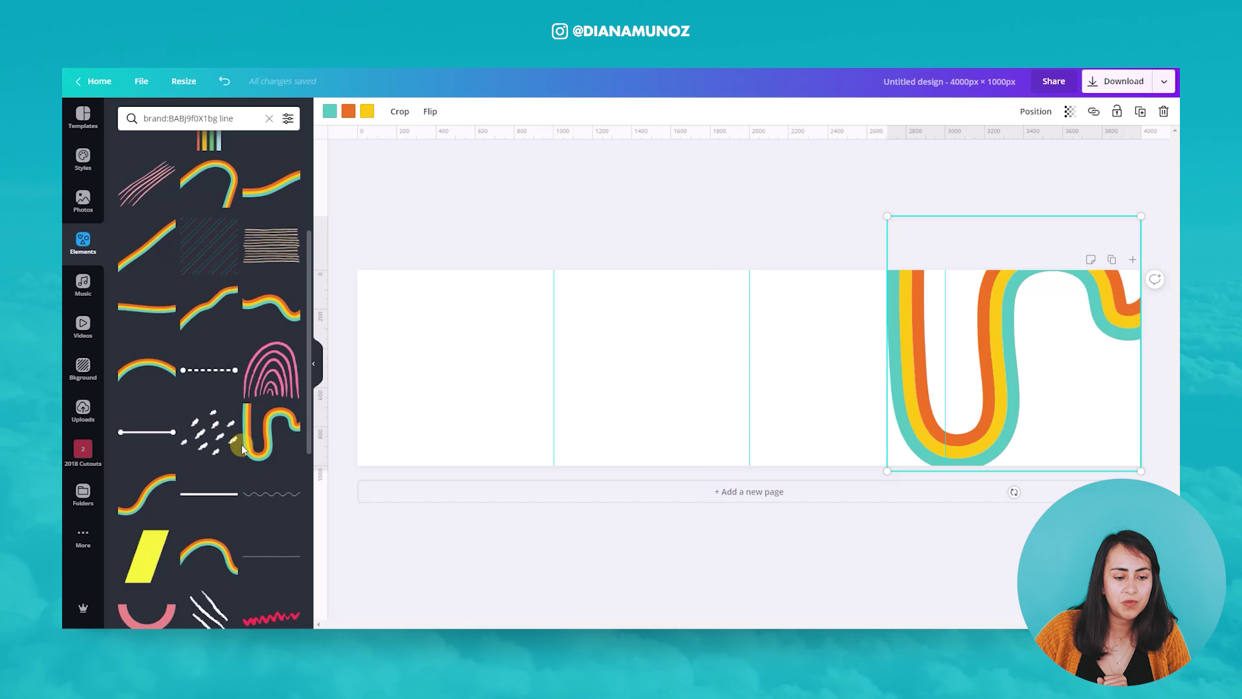
left_click(209, 546)
left_click_drag(706, 361, 511, 426)
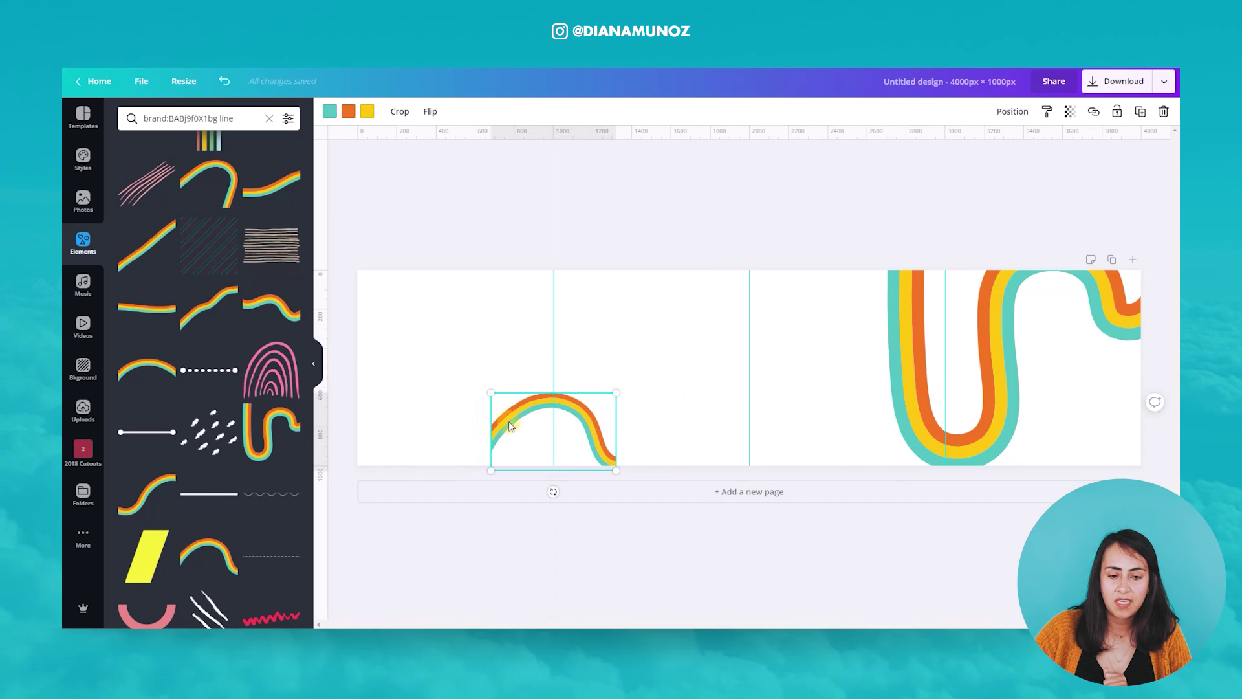
Enlarge the rainbow arch, rotate it to about -21° and position it so both ends run off the canvas's lower edge.
left_click_drag(617, 392, 635, 445)
left_click_drag(583, 551, 612, 544)
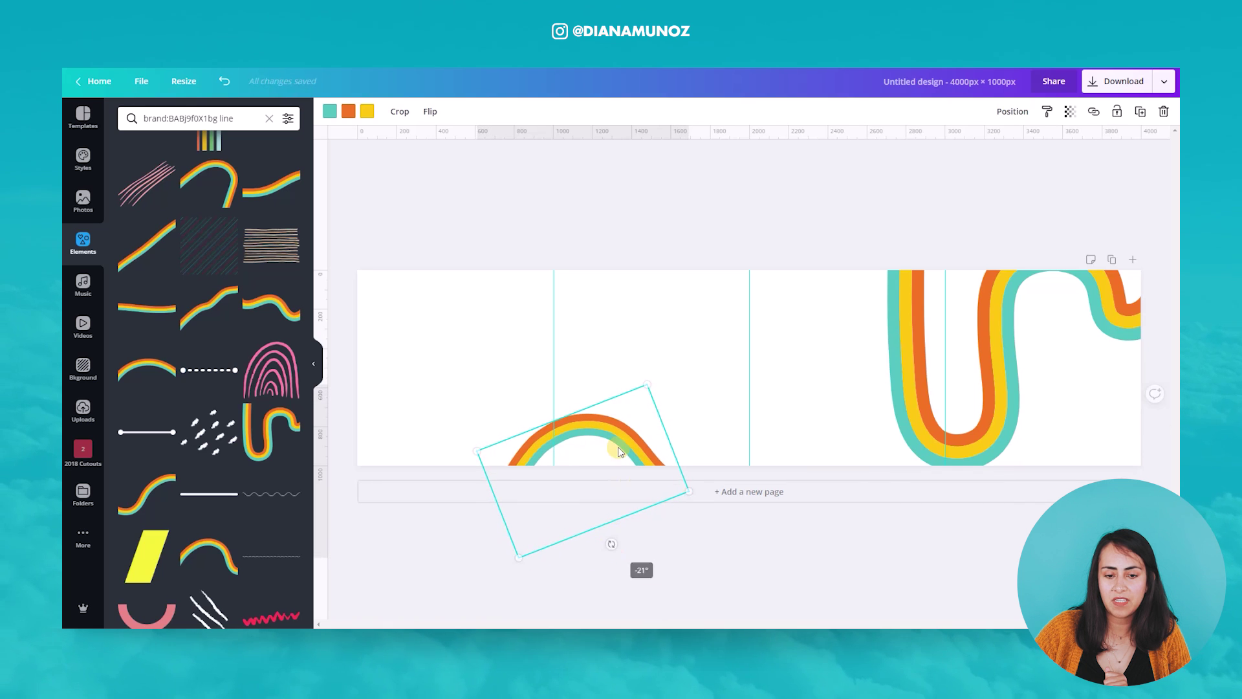
left_click_drag(617, 446, 611, 445)
left_click_drag(637, 403, 649, 382)
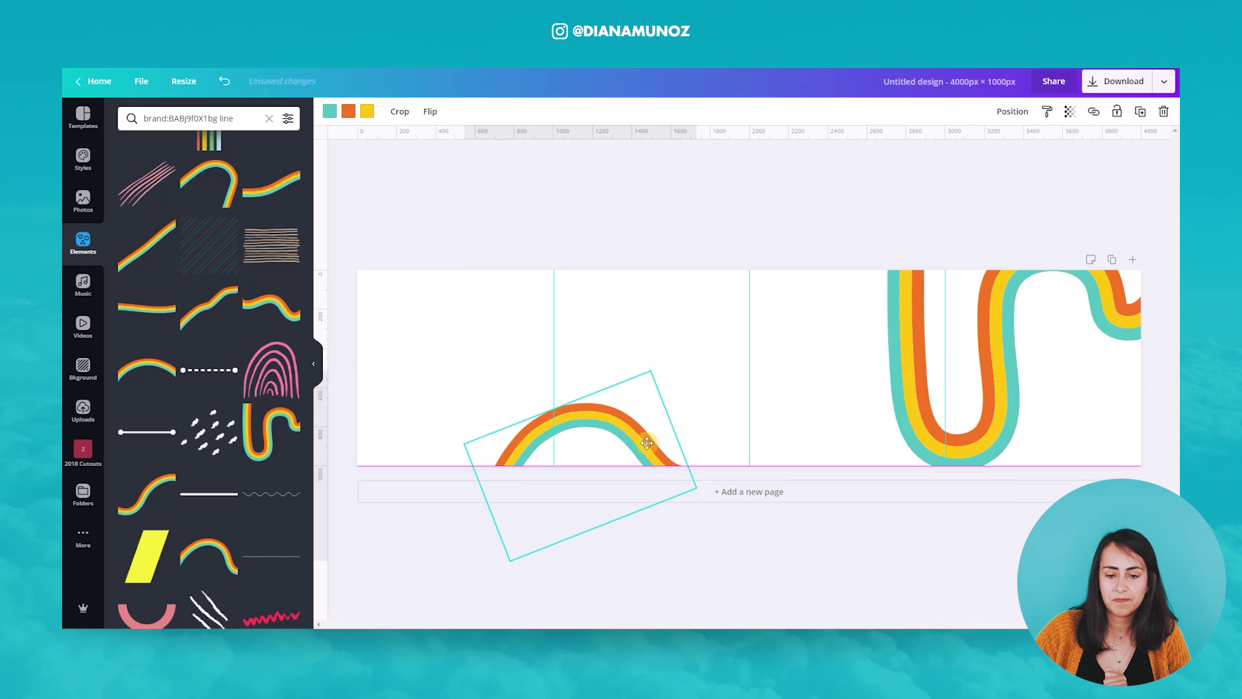
left_click(472, 332)
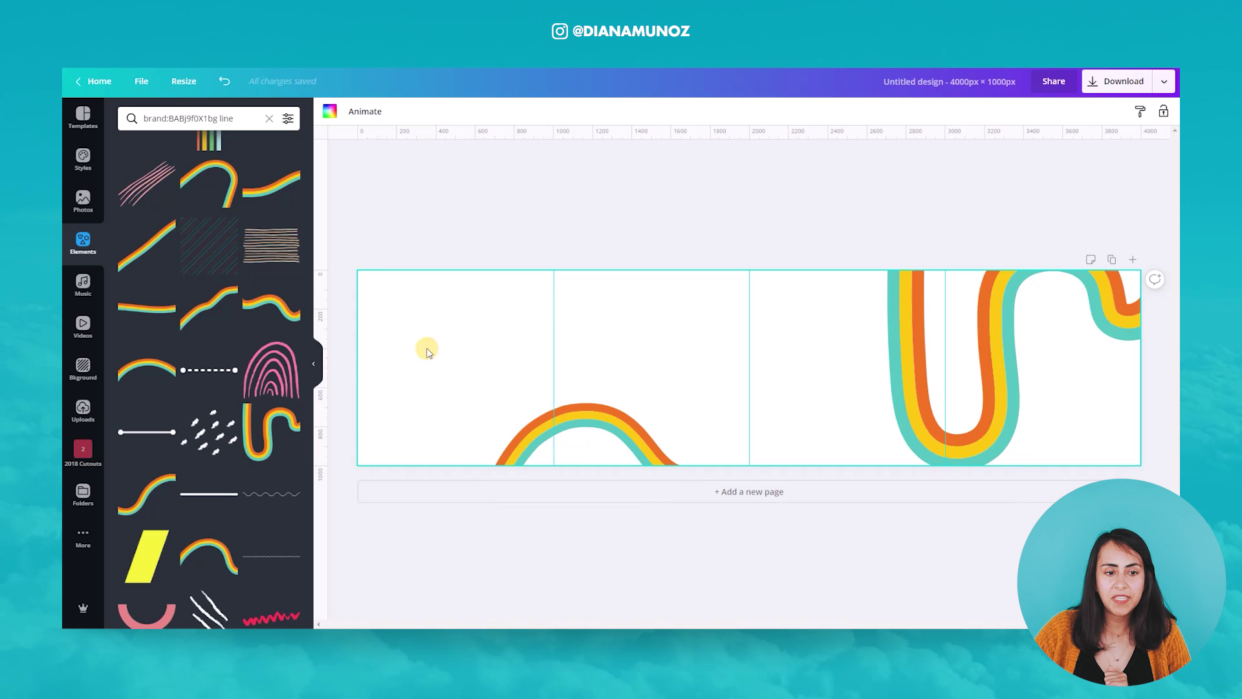
Add the gently rising rainbow line and place it across the upper-left corner of the first section.
scroll(296, 455, "up", 1)
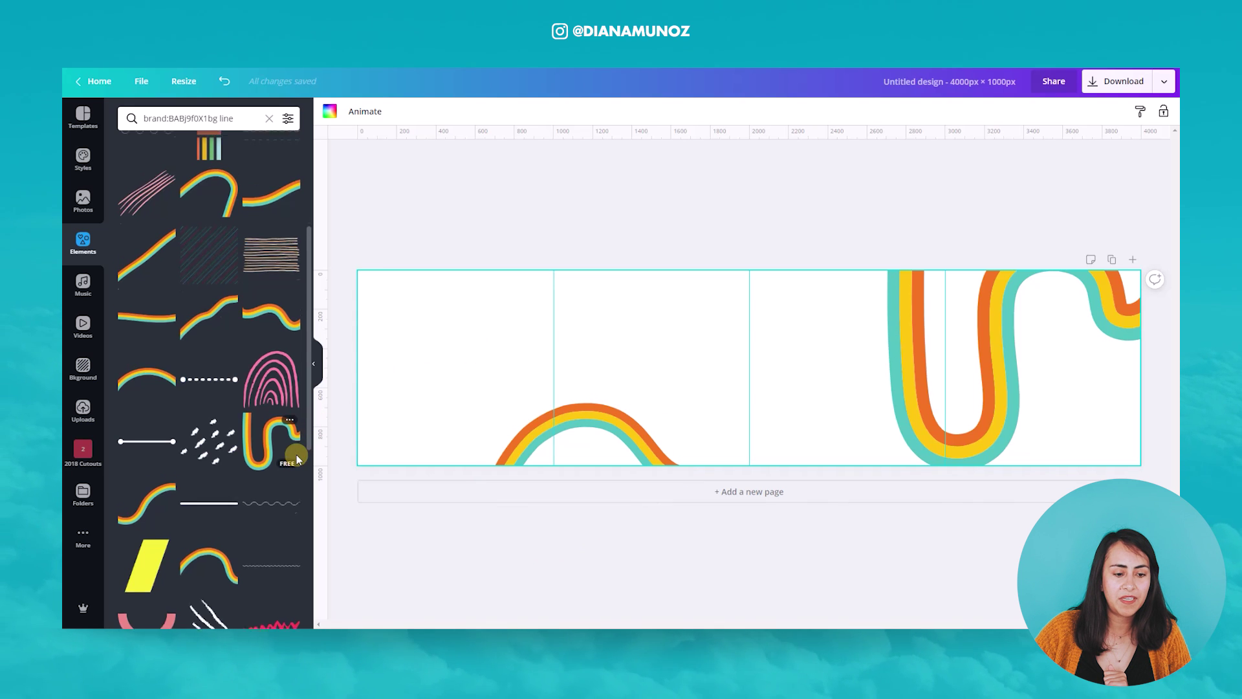
left_click(274, 270)
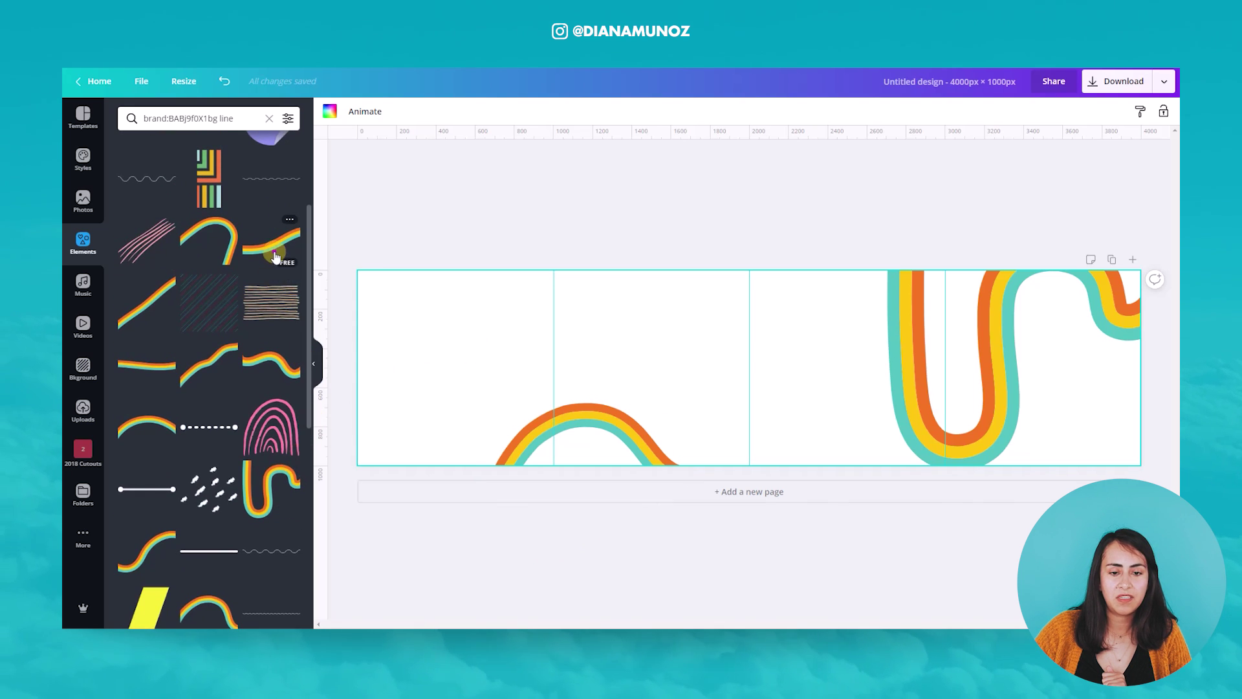
left_click_drag(712, 371, 418, 303)
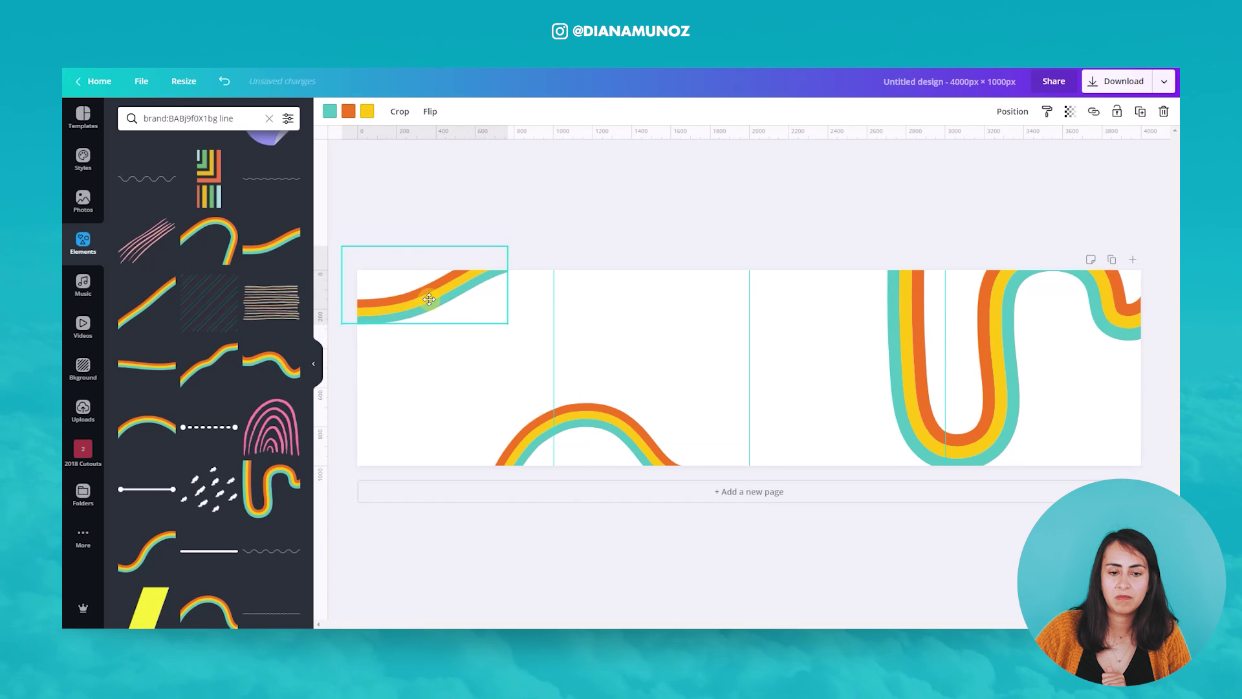
Enlarge the gently rising rainbow line and reposition it across the first section's upper-left corner.
left_click(637, 327)
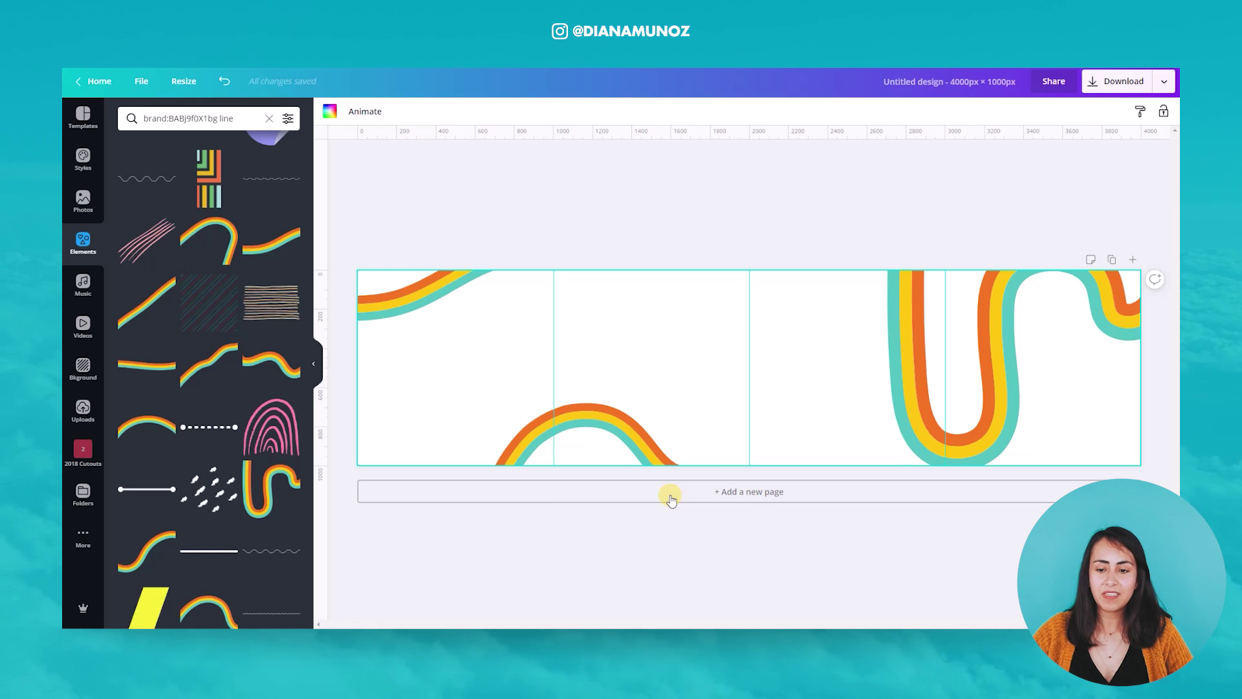
left_click(435, 309)
left_click_drag(516, 327, 549, 347)
mouse_move(446, 297)
left_mouse_down()
mouse_move(435, 275)
mouse_move(423, 296)
mouse_move(436, 296)
left_mouse_up()
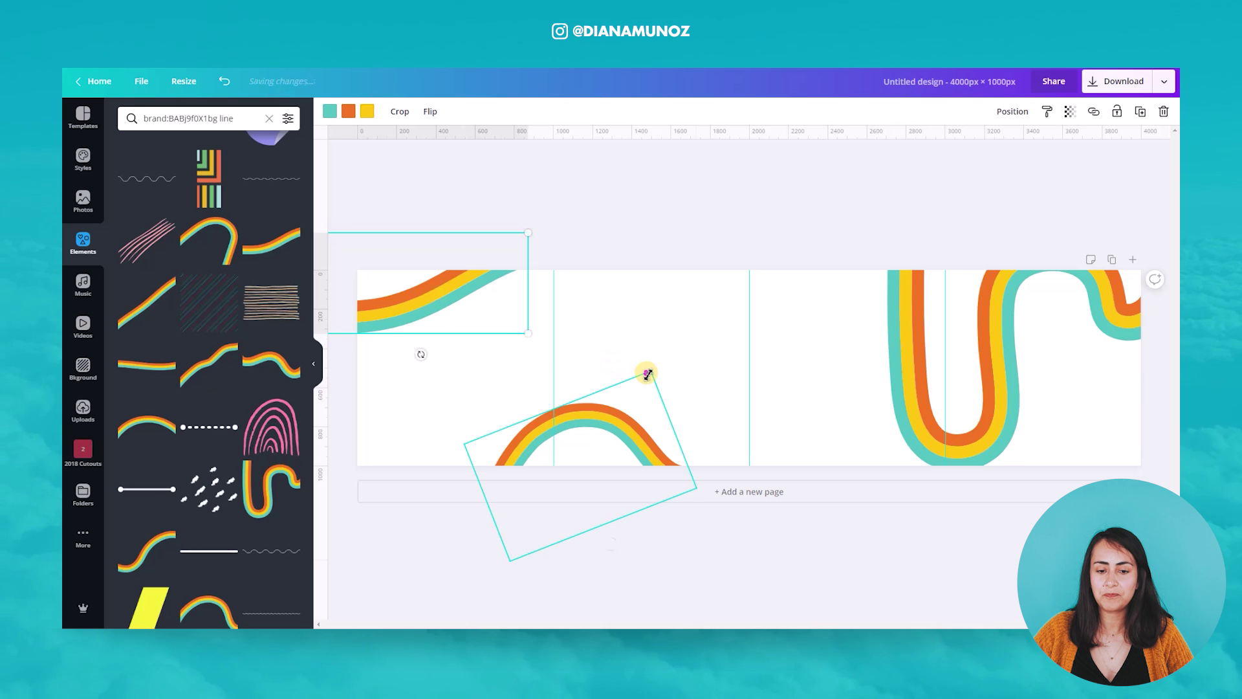
Enlarge the rainbow arch slightly and reduce its tilt, keeping both ends running off the canvas's lower edge.
left_click(647, 374)
left_click_drag(647, 374, 658, 361)
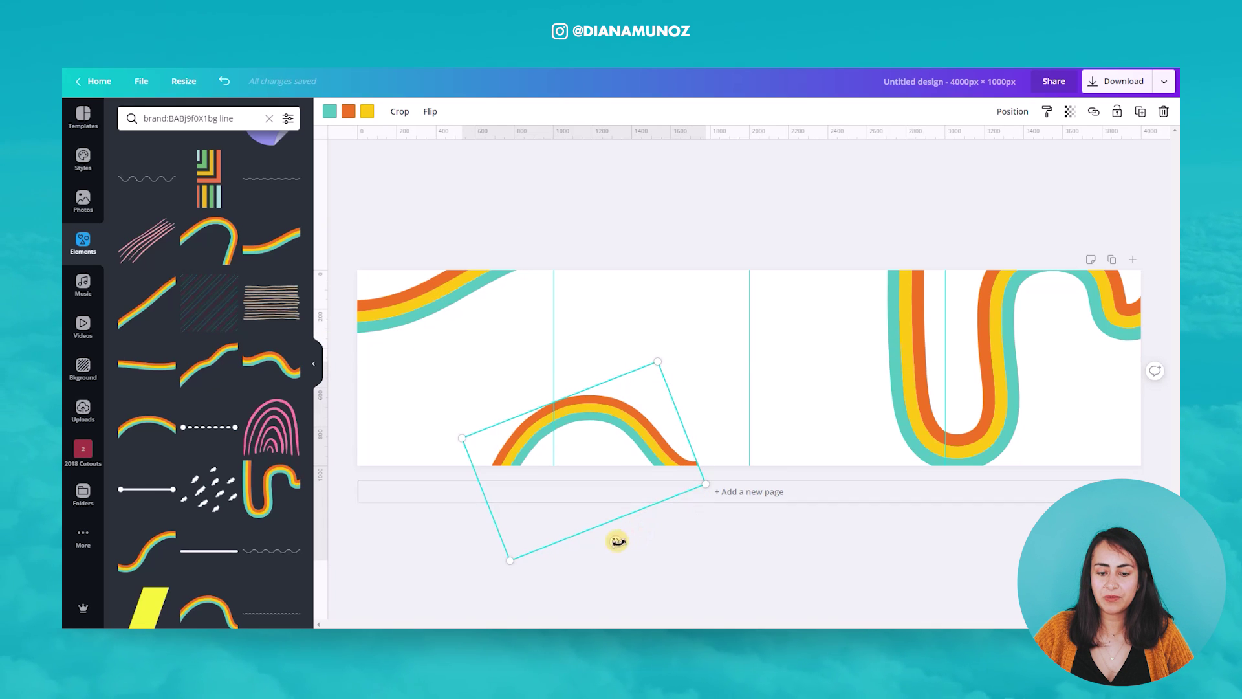
left_click_drag(618, 541, 602, 541)
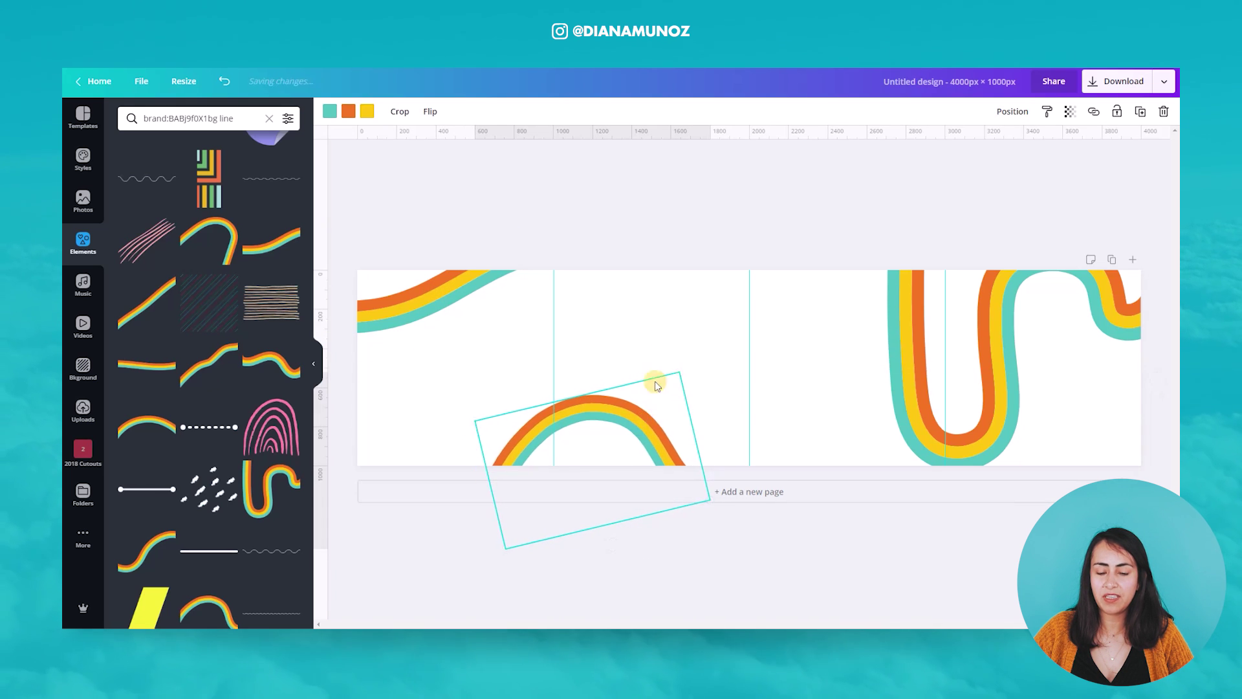
left_click(669, 314)
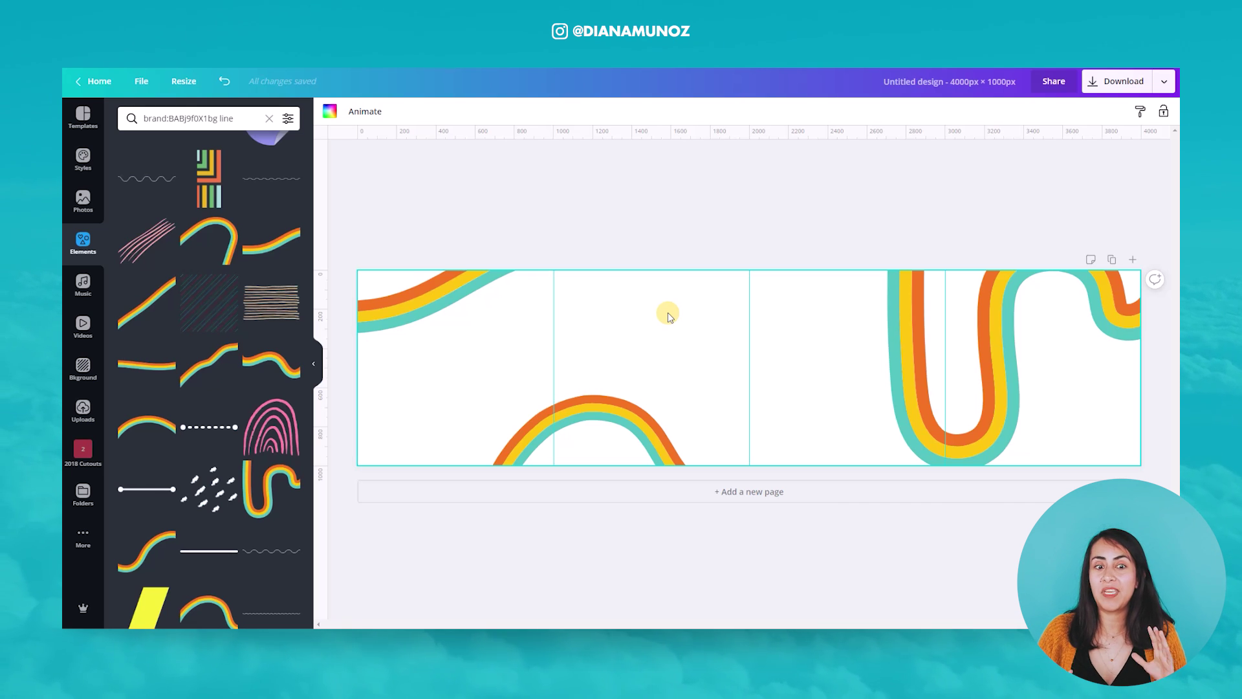
Enlarge the rising rainbow line further so it runs off the canvas's upper edge just before the first guide.
left_click(440, 294)
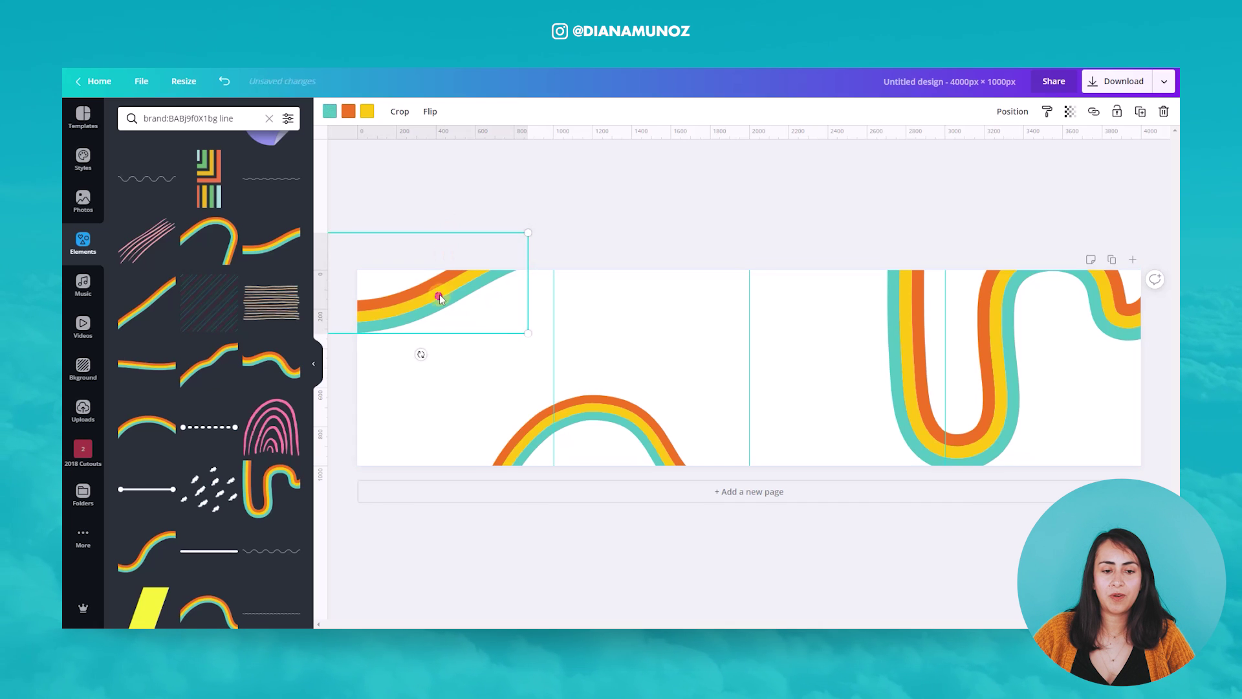
left_click_drag(530, 327, 557, 339)
left_click(655, 317)
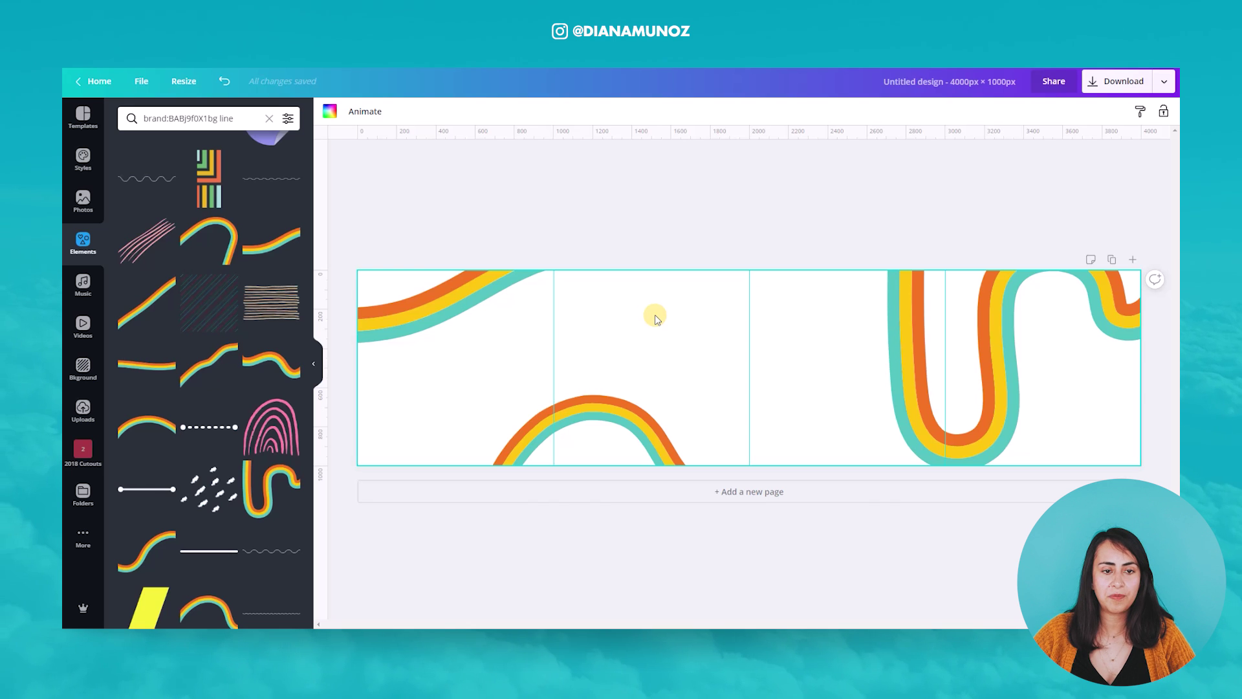
Give the page background the dark violet from the default colors and fine-tune it to the custom shade #6729e1.
left_click(328, 114)
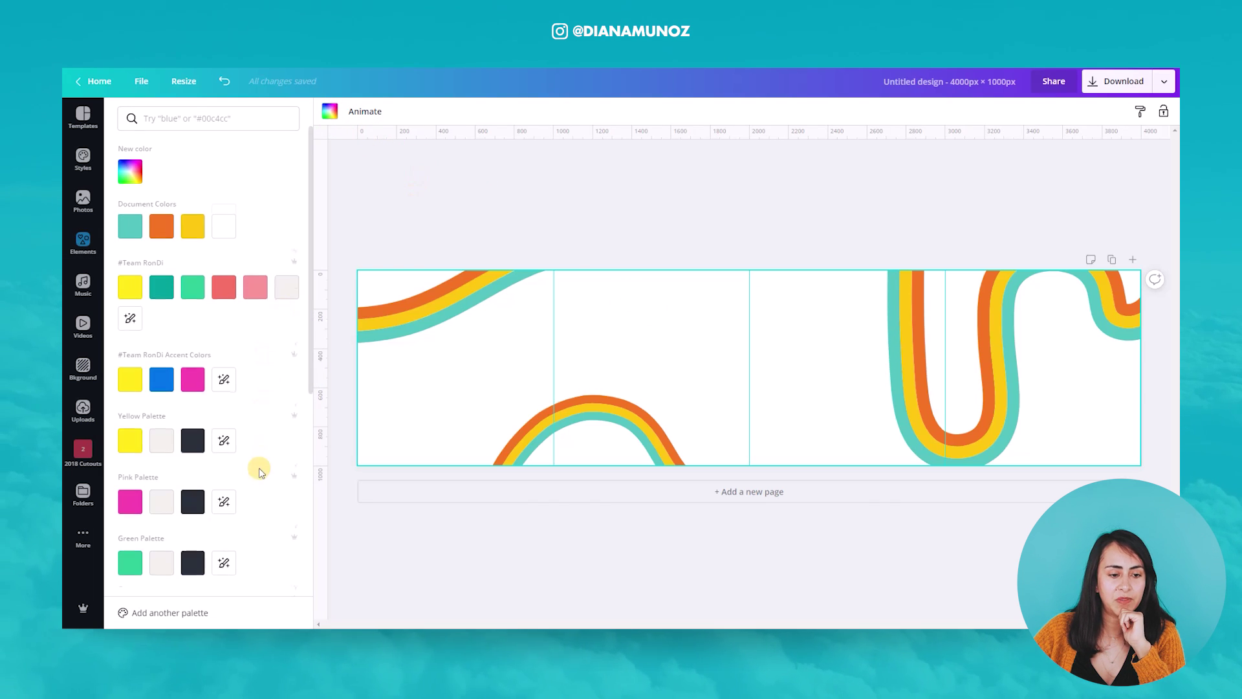
scroll(259, 468, "down", 5)
scroll(259, 468, "down", 2)
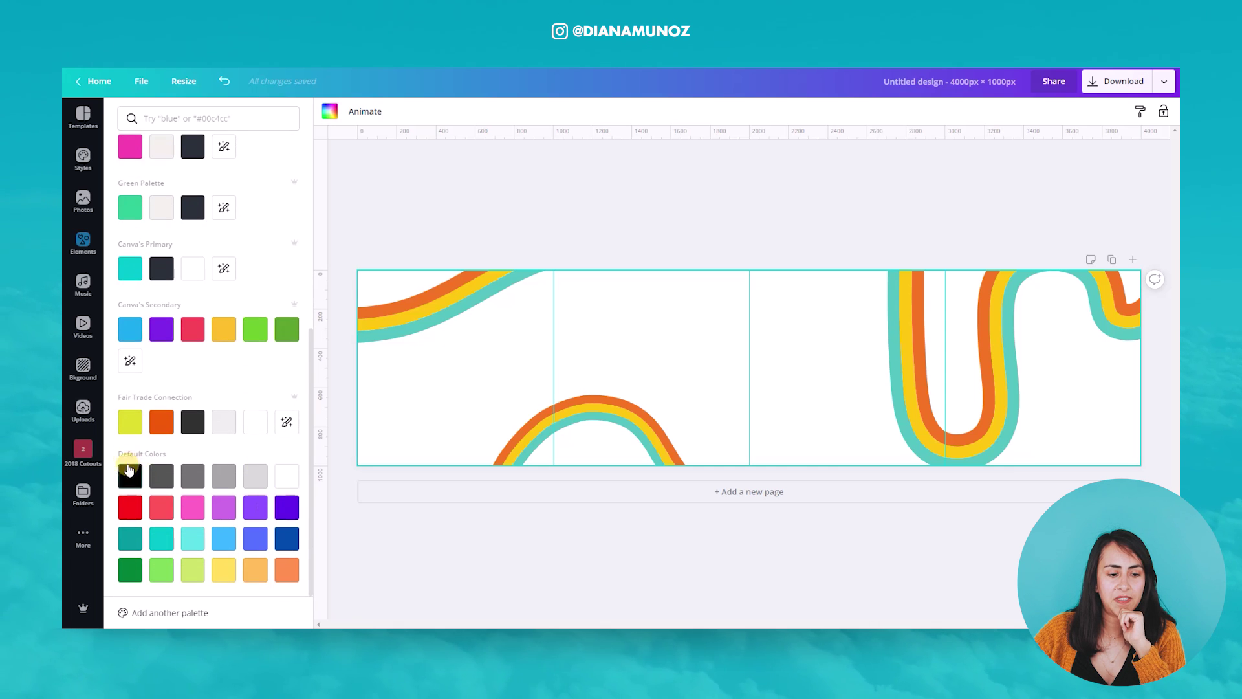
left_click(285, 507)
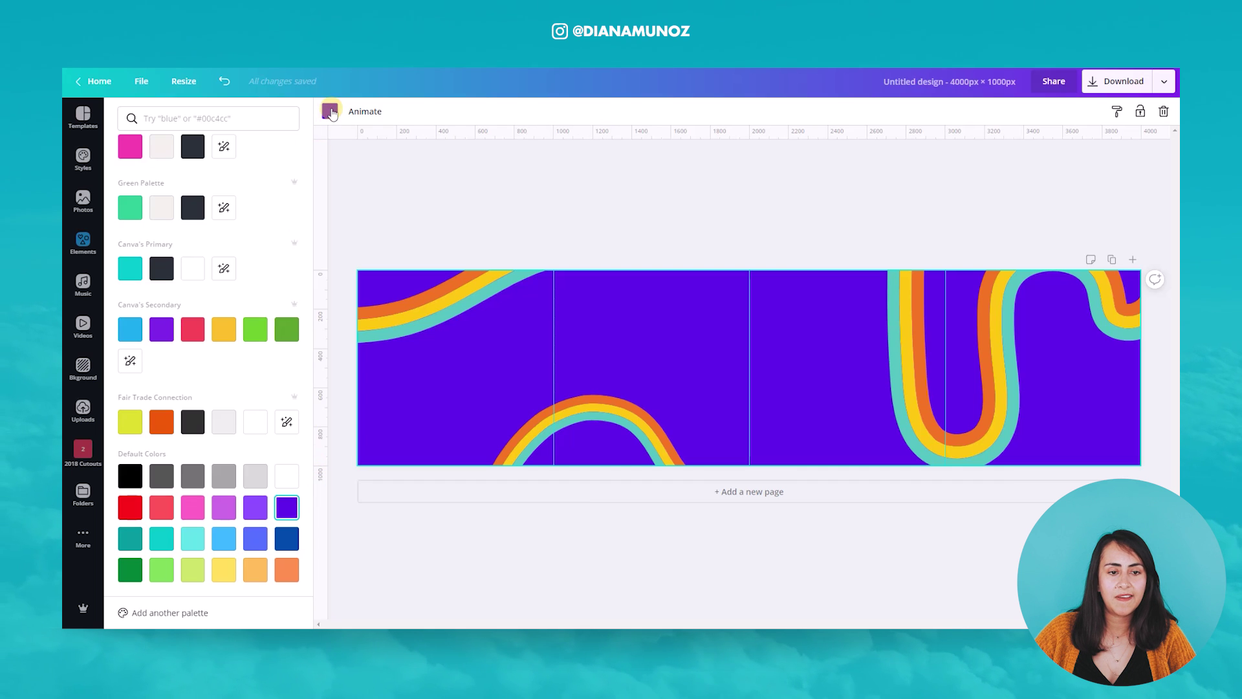
scroll(263, 264, "up", 5)
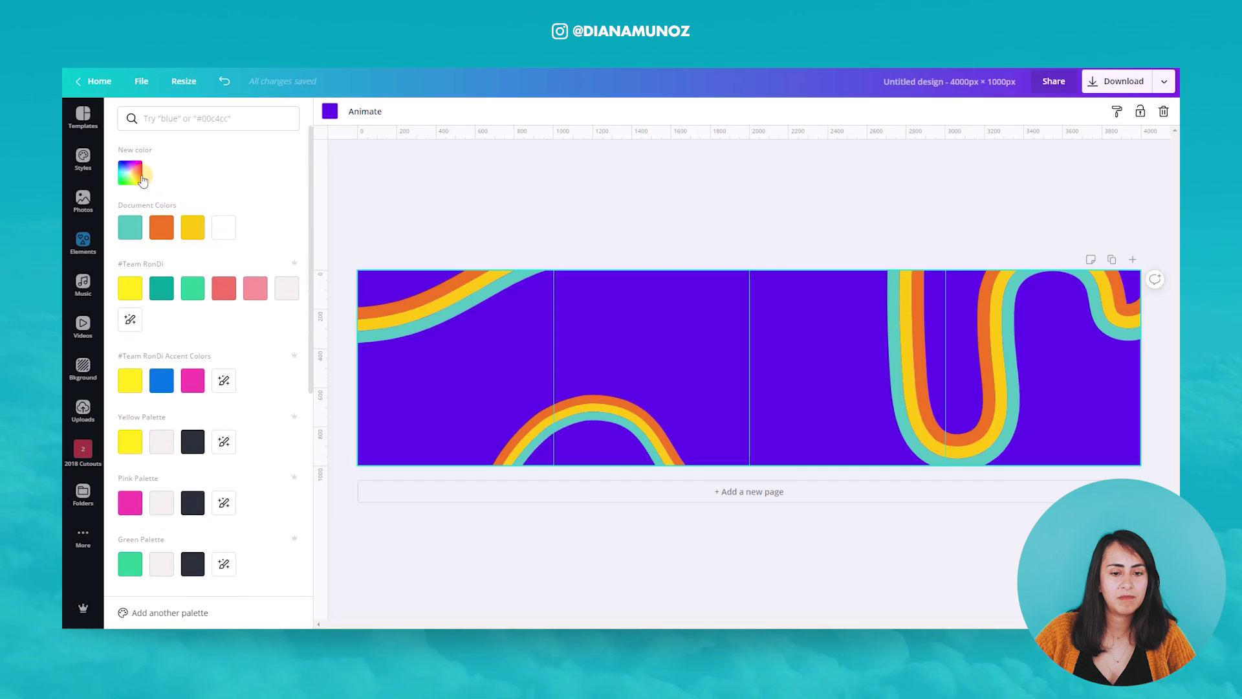
left_click(130, 173)
left_click_drag(231, 222, 257, 204)
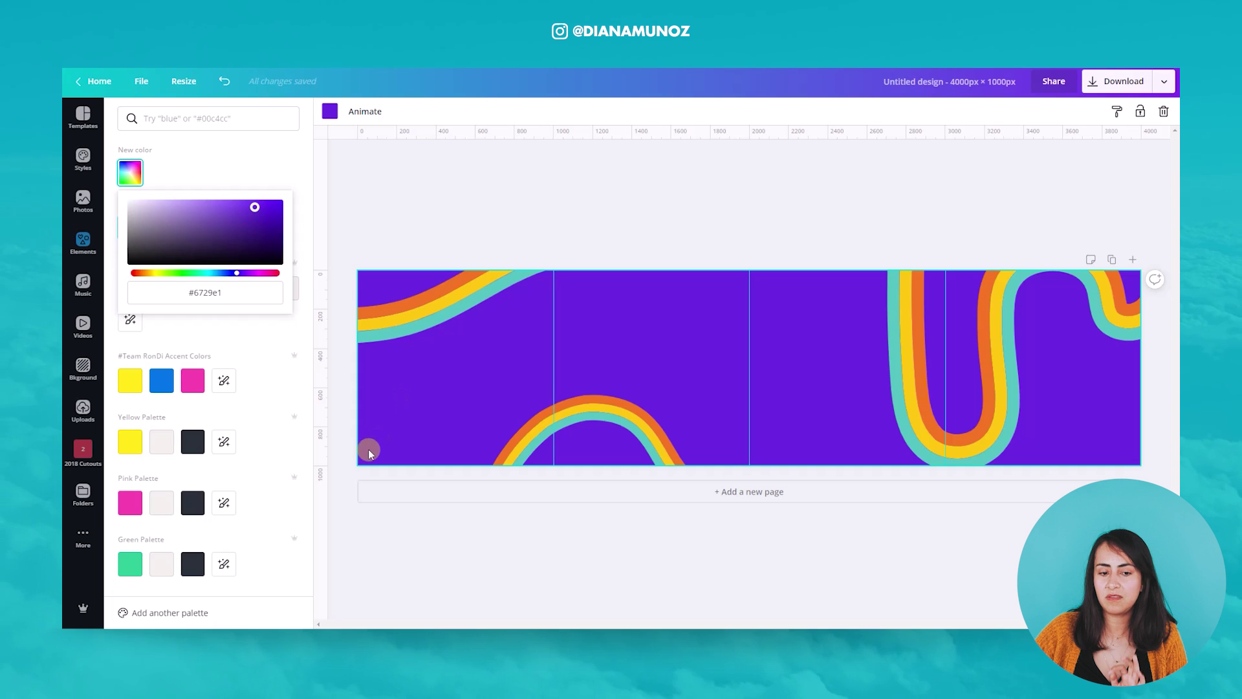
scroll(262, 528, "down", 5)
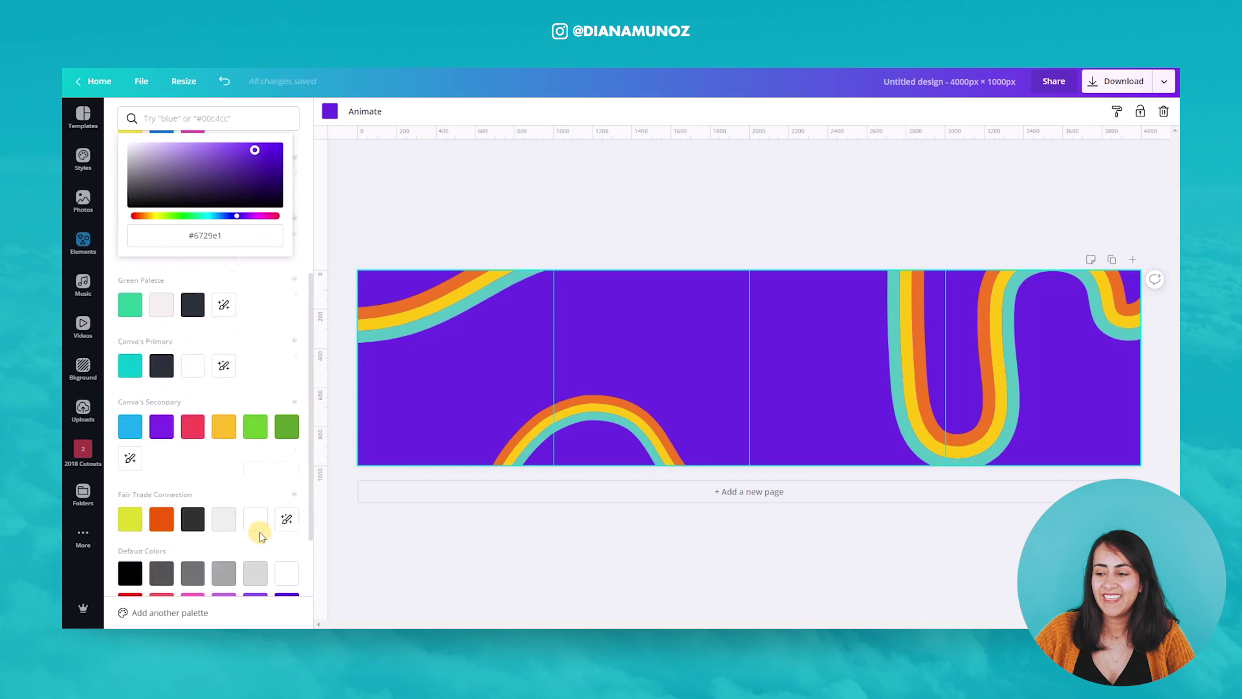
Recolor the rising line in the first section, changing its teal stripe to pink and its orange stripe to light purple.
left_click(458, 312)
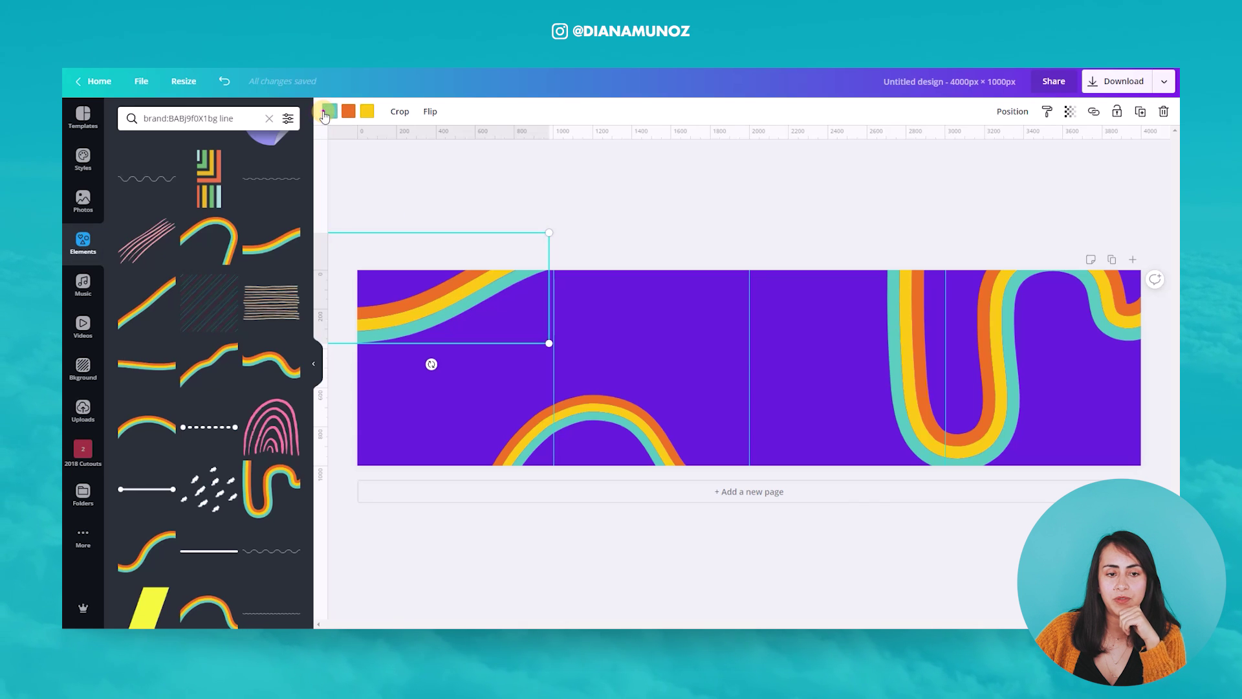
left_click(326, 113)
scroll(237, 514, "down", 6)
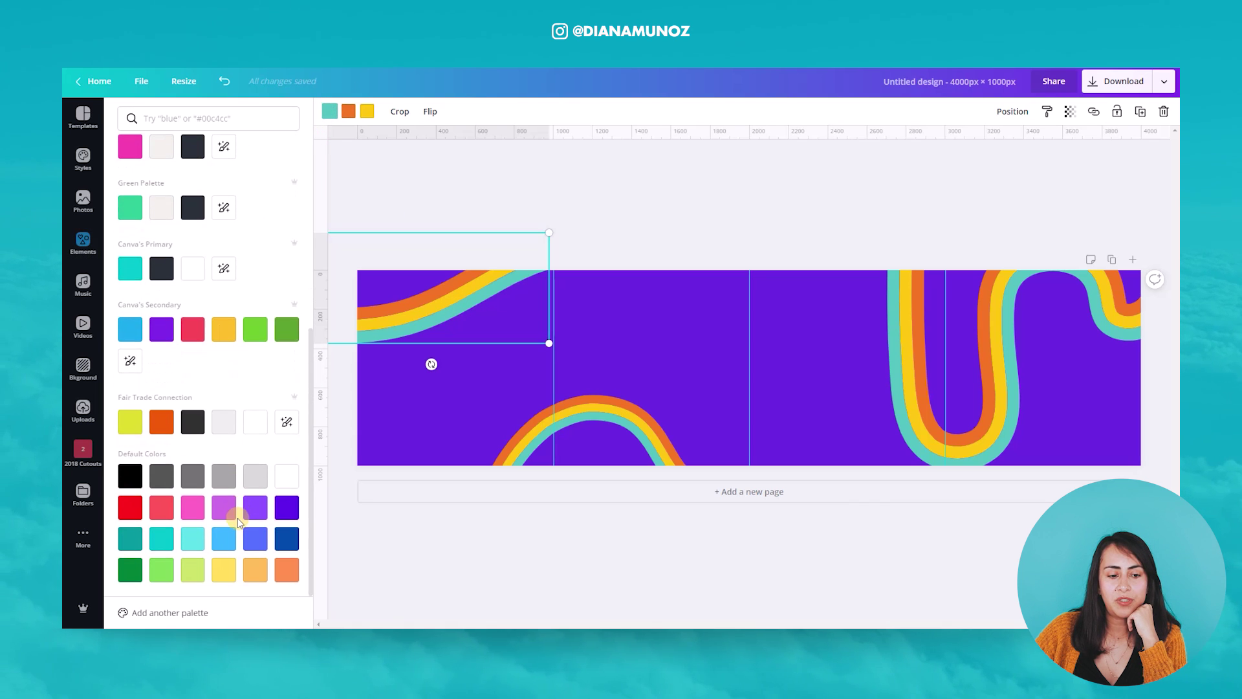
left_click(192, 510)
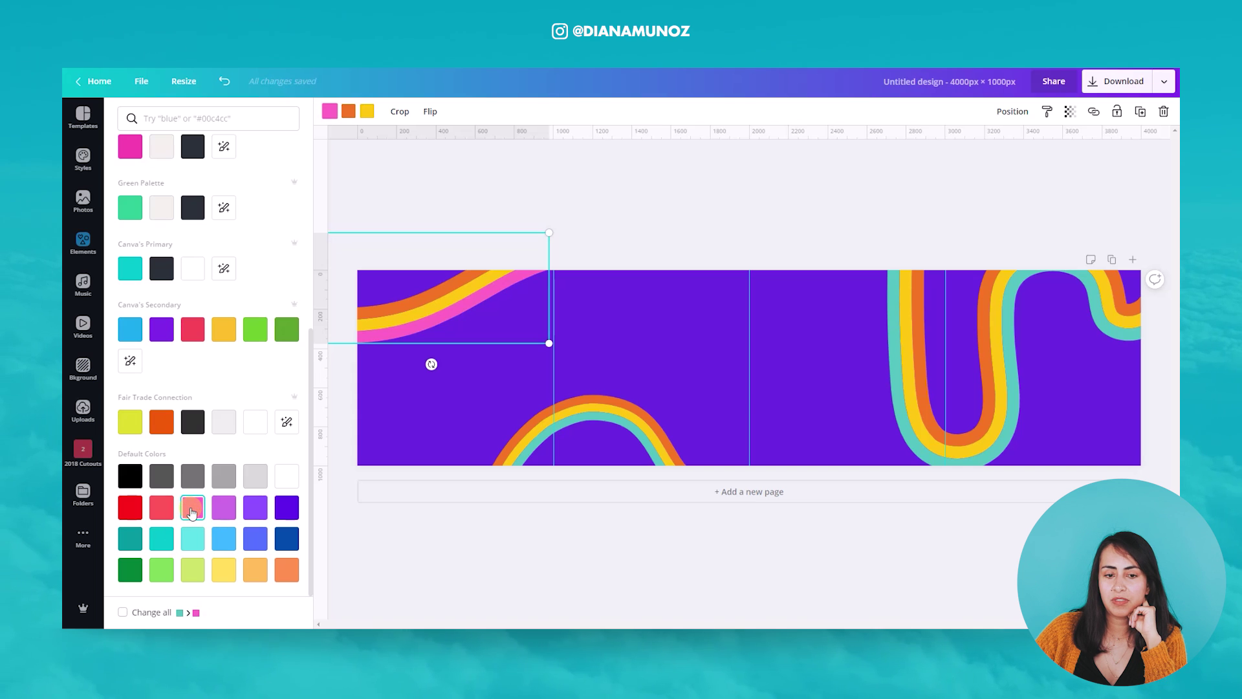
left_click(348, 114)
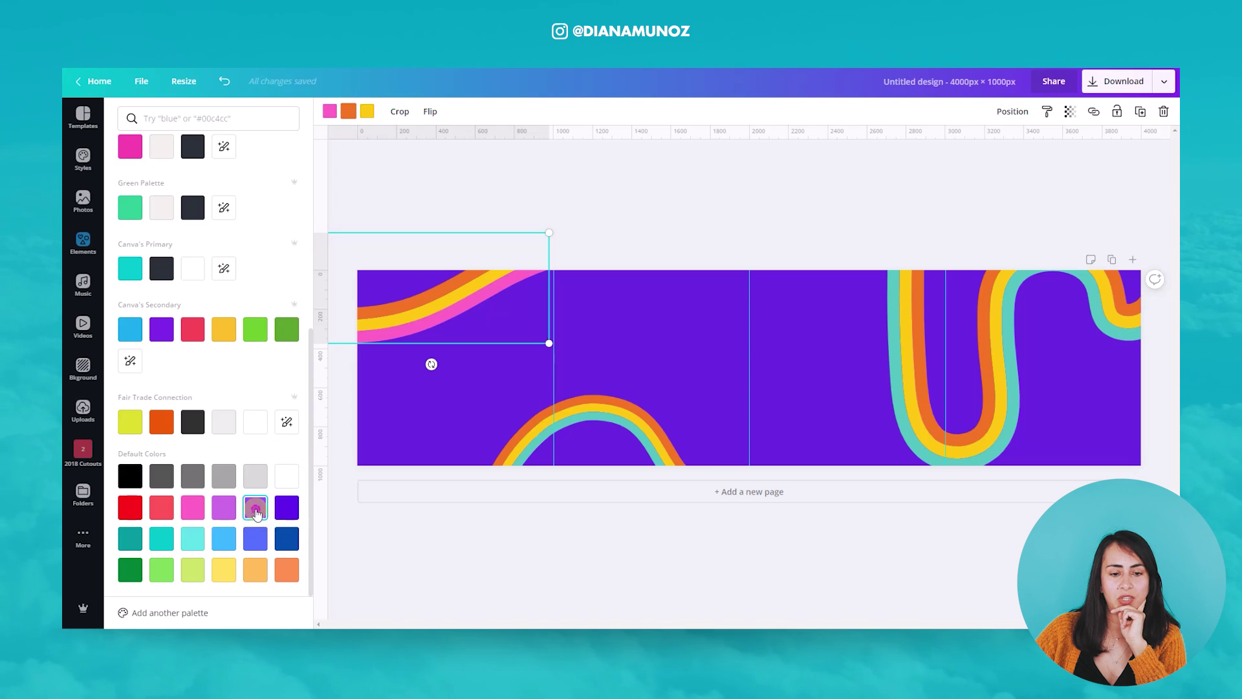
left_click(255, 511)
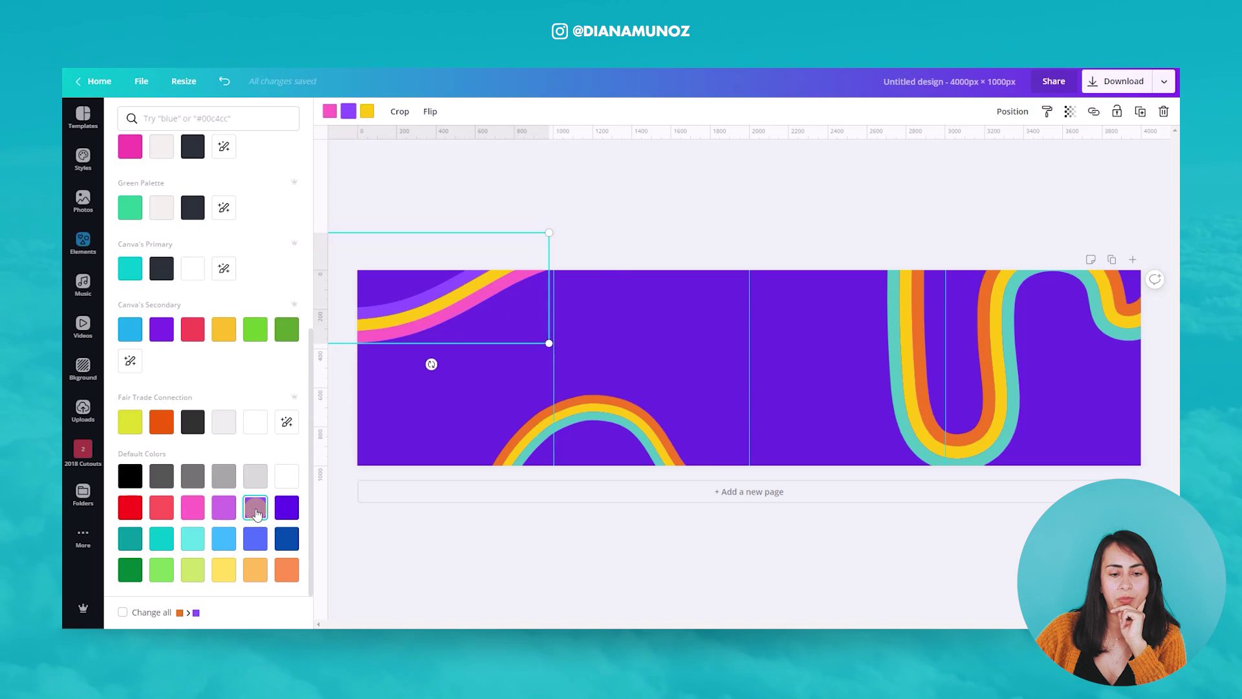
Copy the rising line's style to the arch, and the arch's pink, yellow and purple style to the winding S-shaped line.
left_click(1048, 113)
left_click(647, 453)
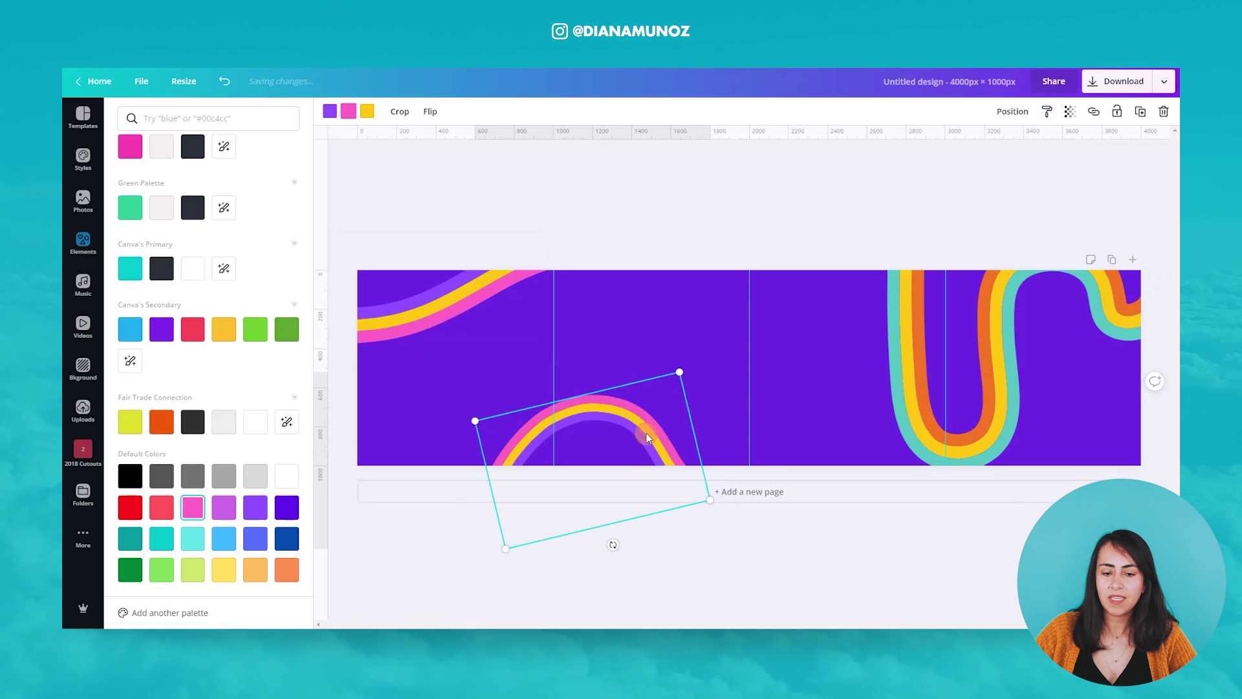
left_click(1048, 110)
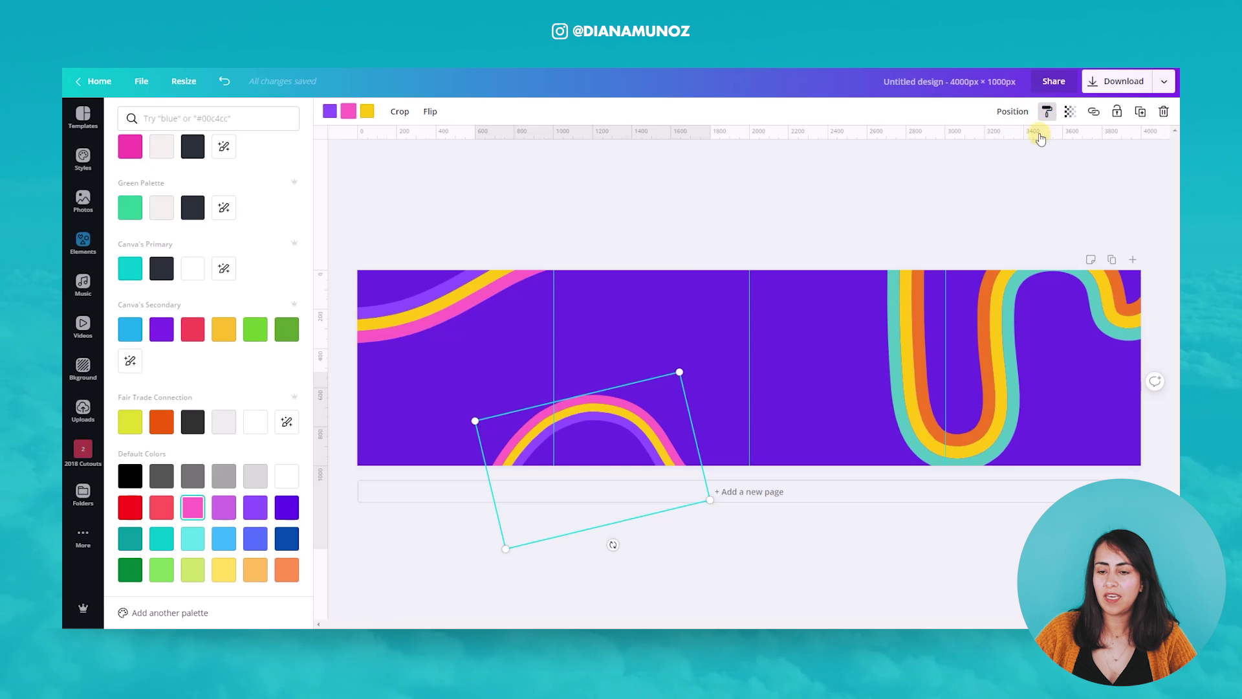
left_click(923, 331)
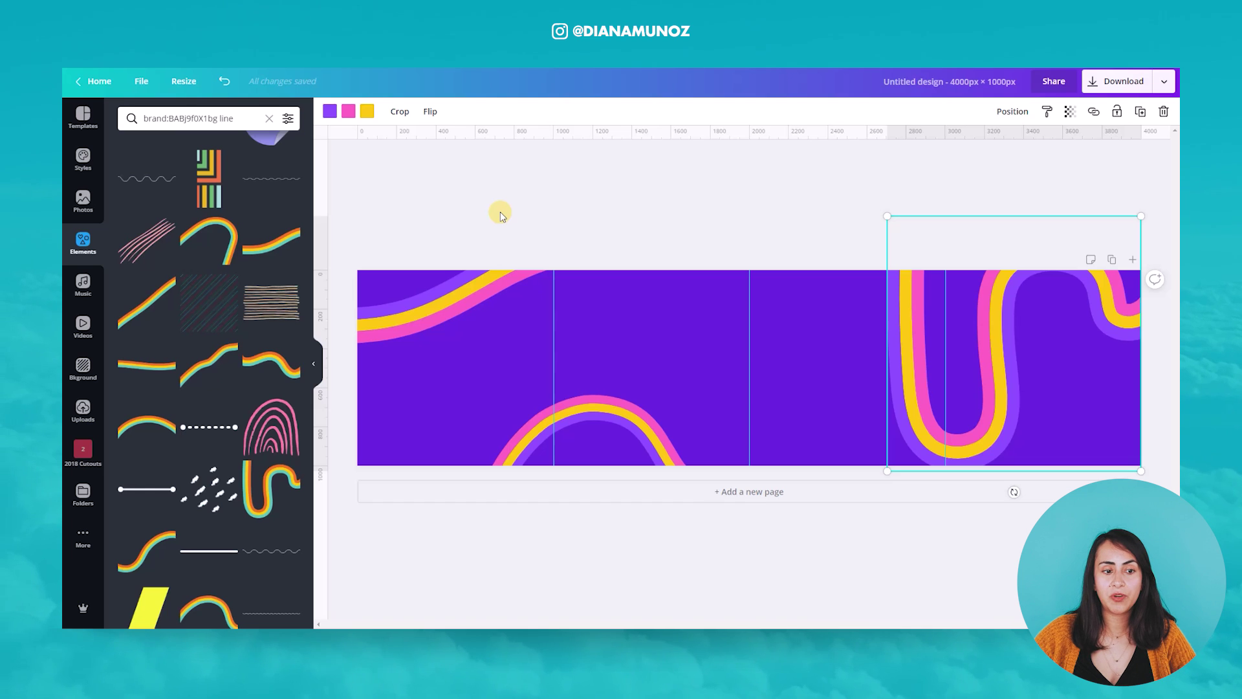
Add the cutout of the smiling, pointing woman from the 2018 Cutouts folder to the canvas.
left_click(93, 457)
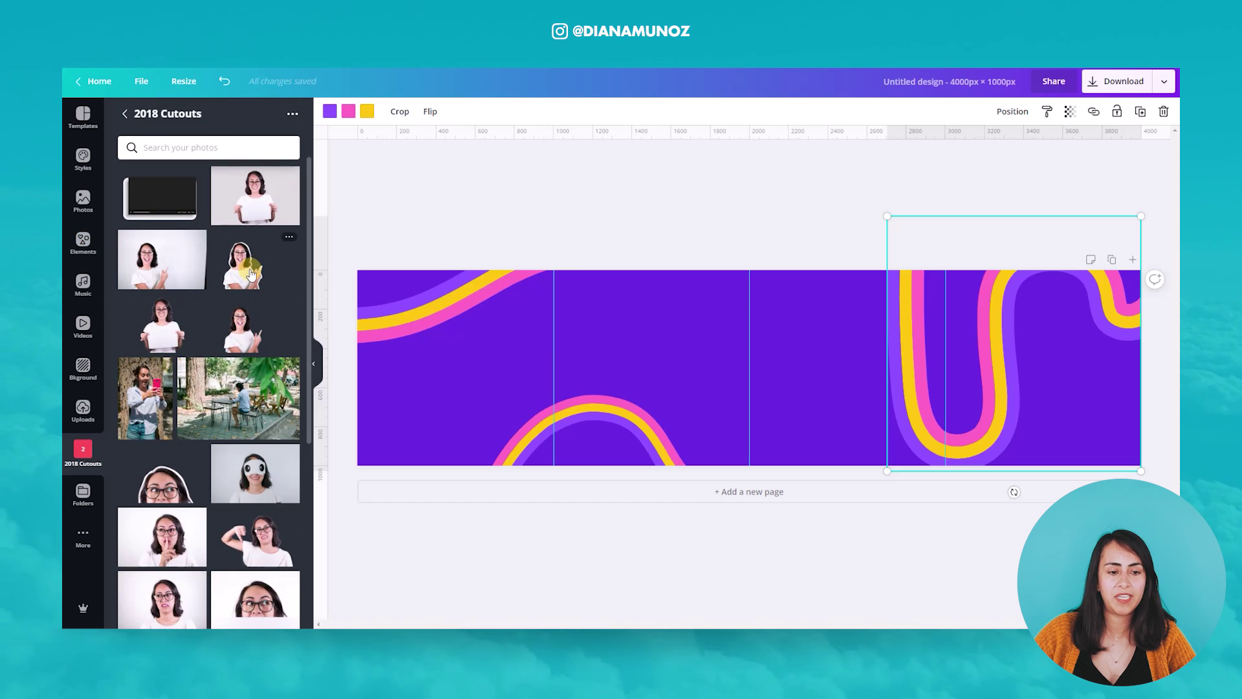
left_click_drag(251, 274, 749, 304)
left_click_drag(727, 389, 579, 424)
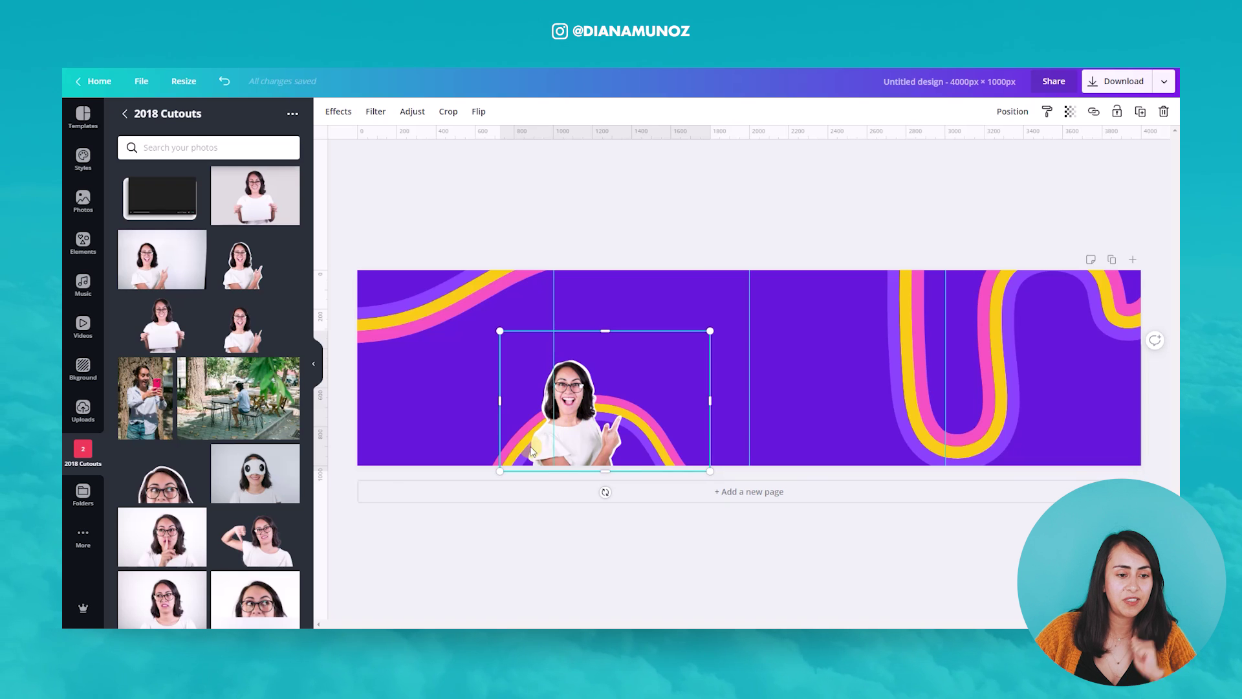
Add the peeking face cutout to the first section, and move the pointing cutout onto the arch at the canvas's lower edge.
scroll(257, 502, "down", 2)
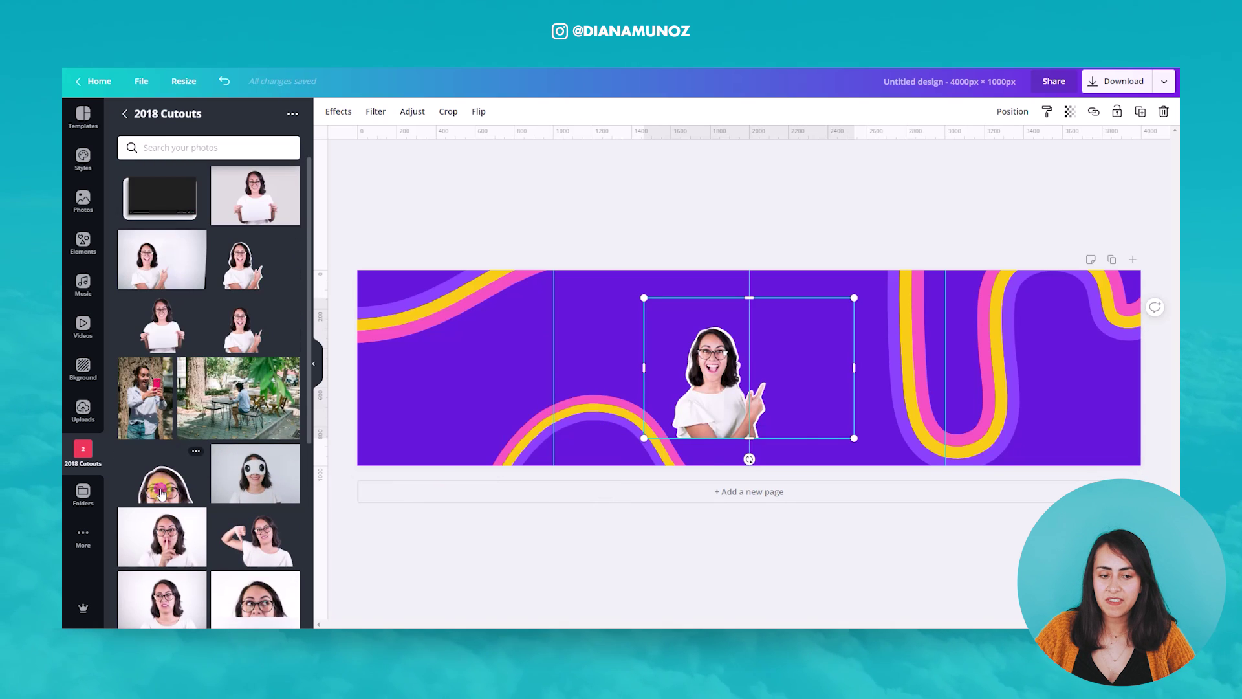
left_click(161, 494)
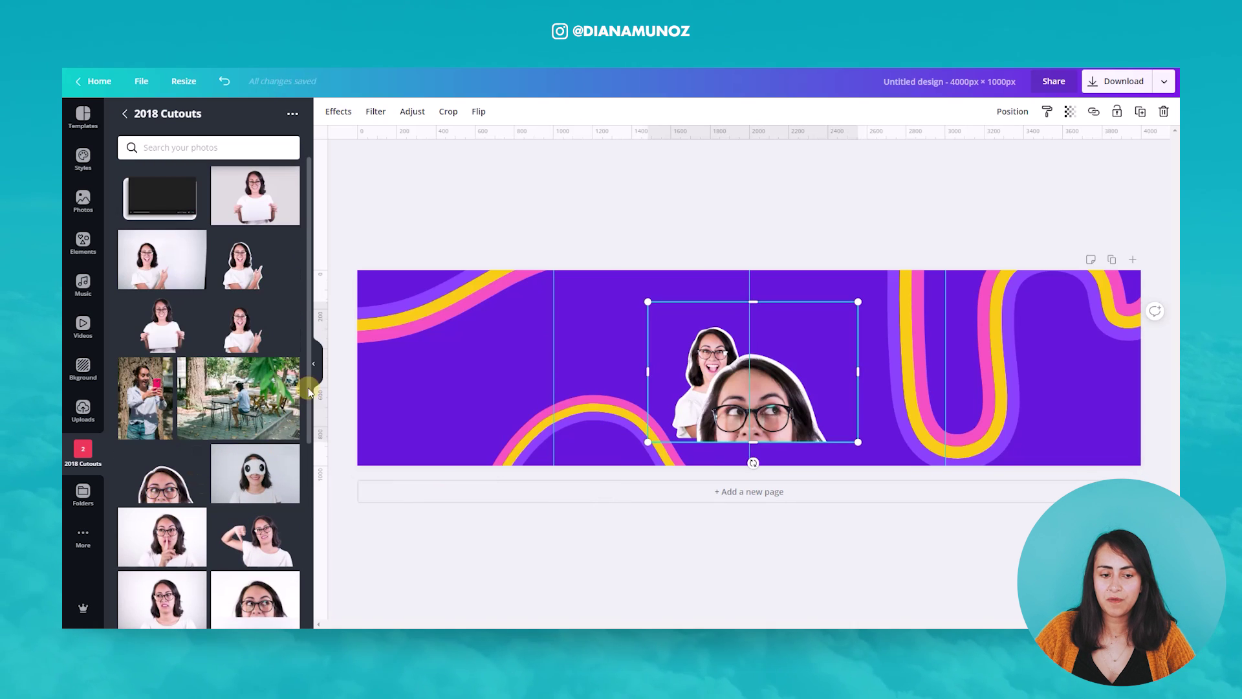
left_click(313, 364)
left_click_drag(647, 427, 321, 396)
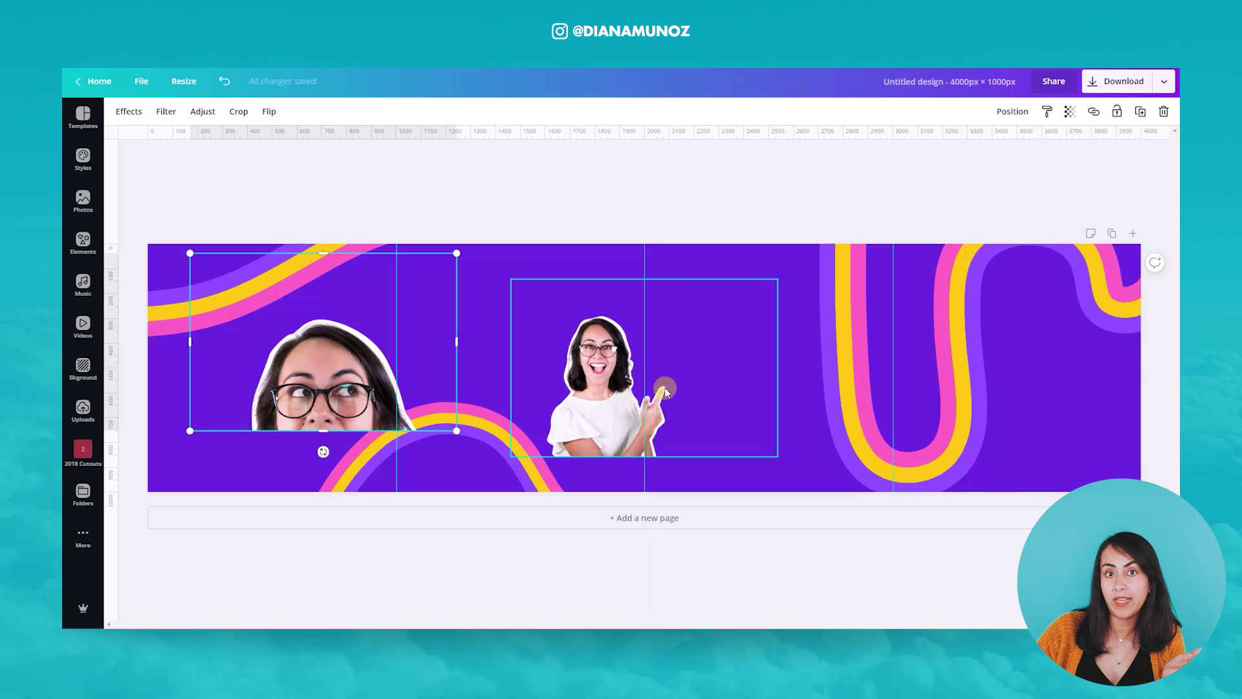
left_click_drag(595, 407, 417, 440)
left_click(607, 284)
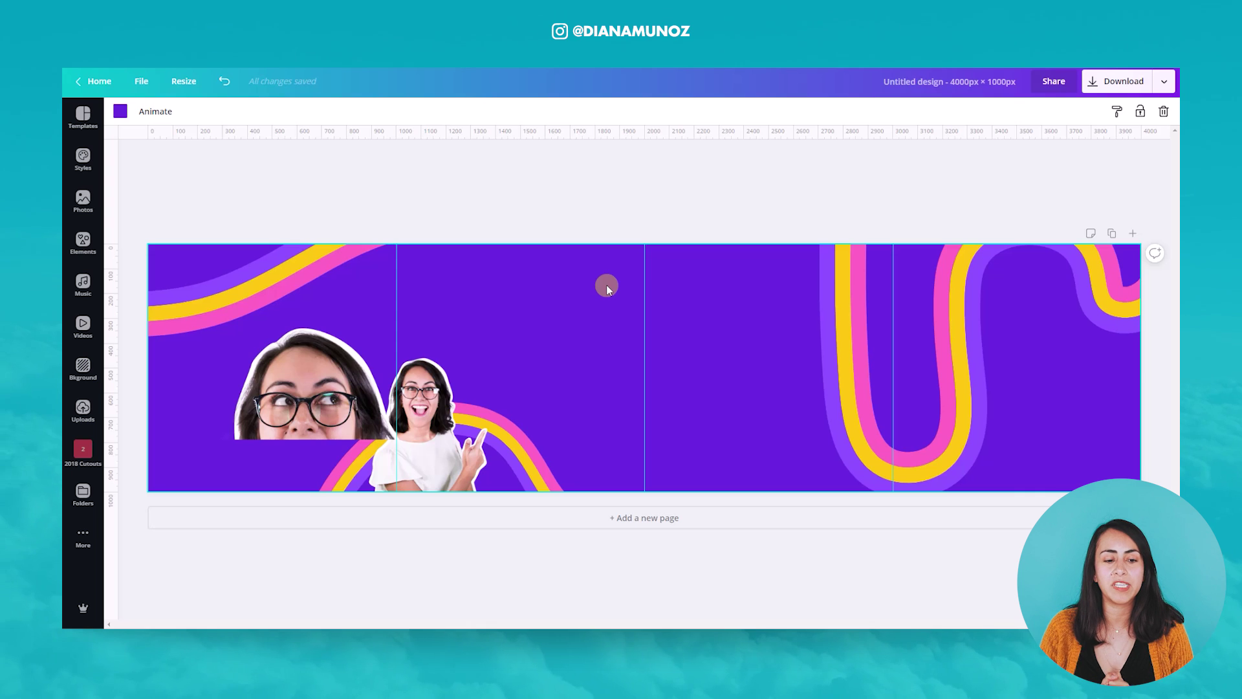
Shift the peeking cutout slightly and crop its empty side and top margins, down to a width of about 745 px.
left_click_drag(332, 402, 299, 396)
left_click_drag(410, 344, 382, 343)
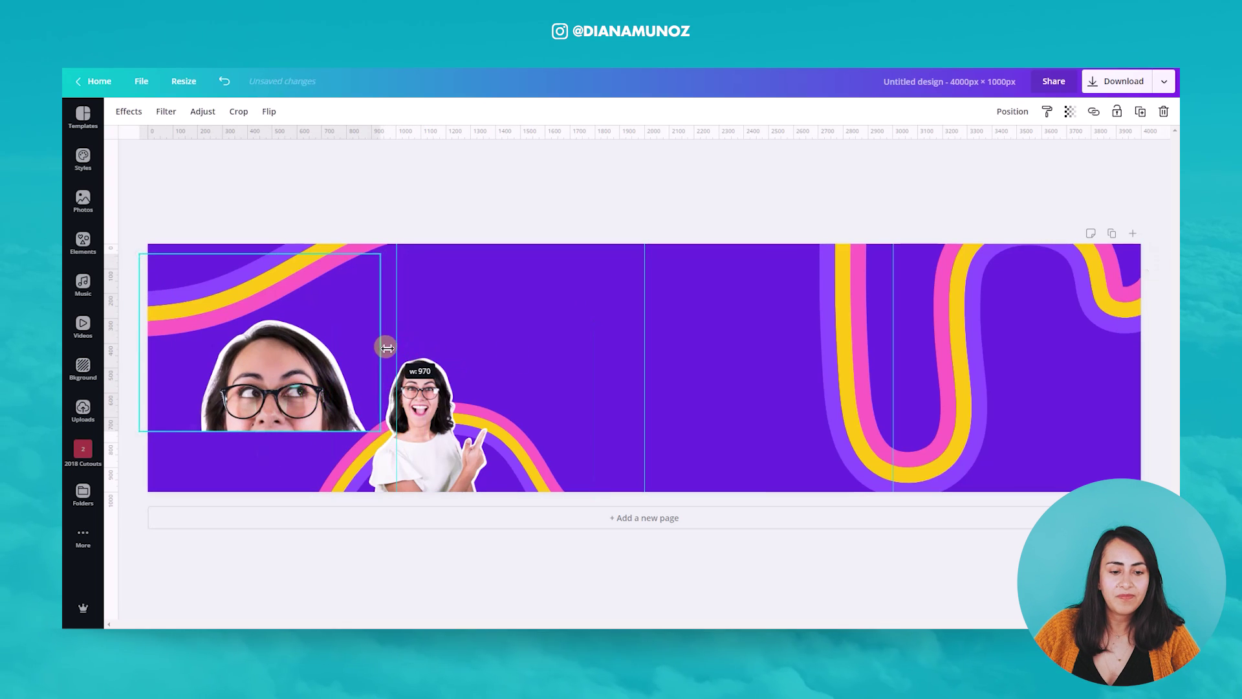
left_click_drag(163, 338, 194, 338)
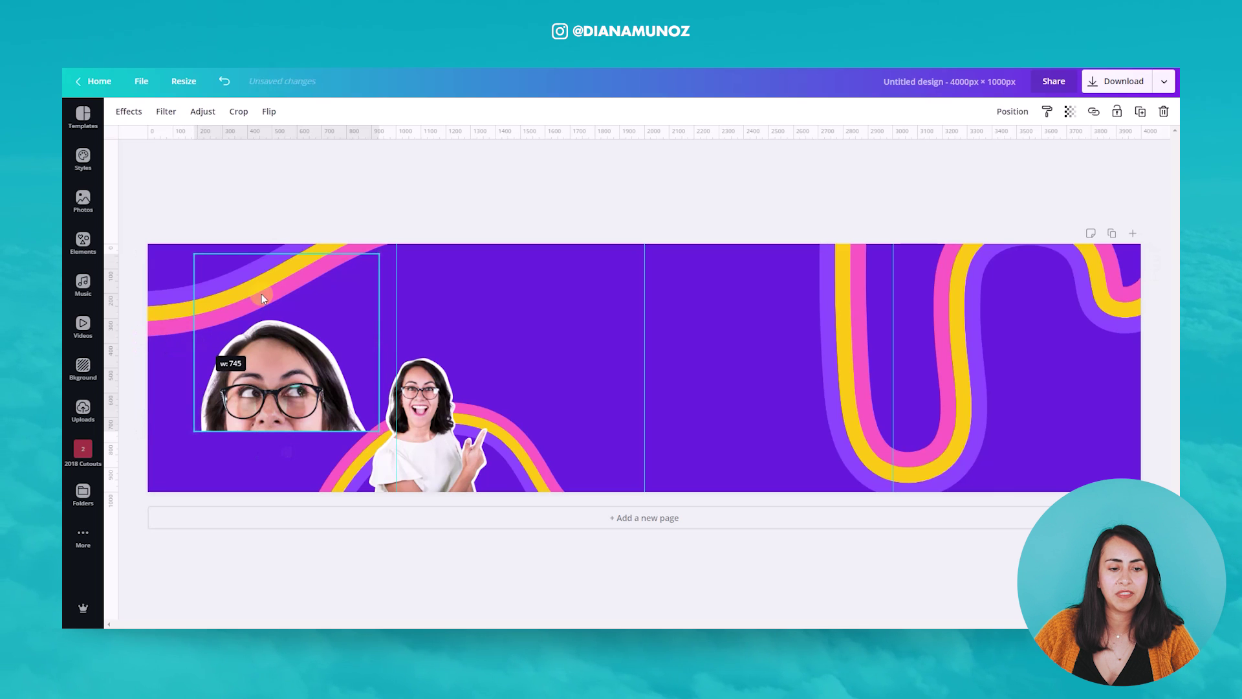
left_click_drag(288, 254, 288, 325)
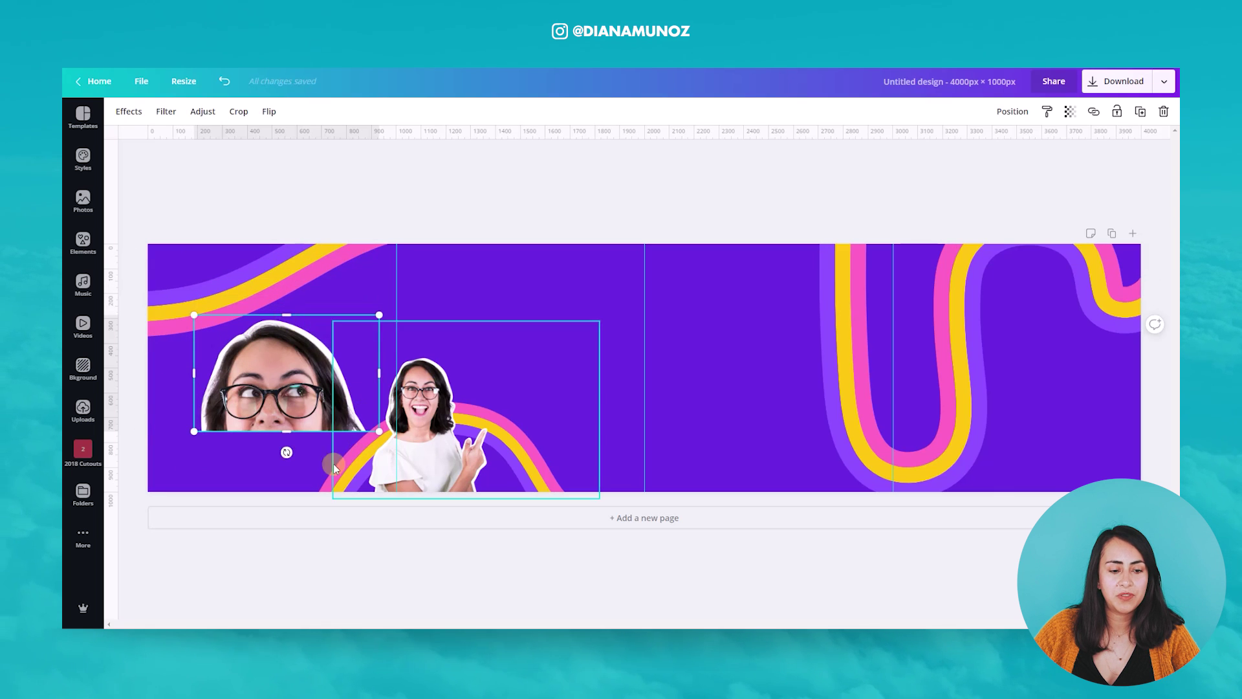
Rotate the peeking cutout 90° clockwise, and shrink it against the canvas's left edge over the start of the rising line.
left_click_drag(286, 452, 207, 374)
left_click_drag(306, 387, 227, 373)
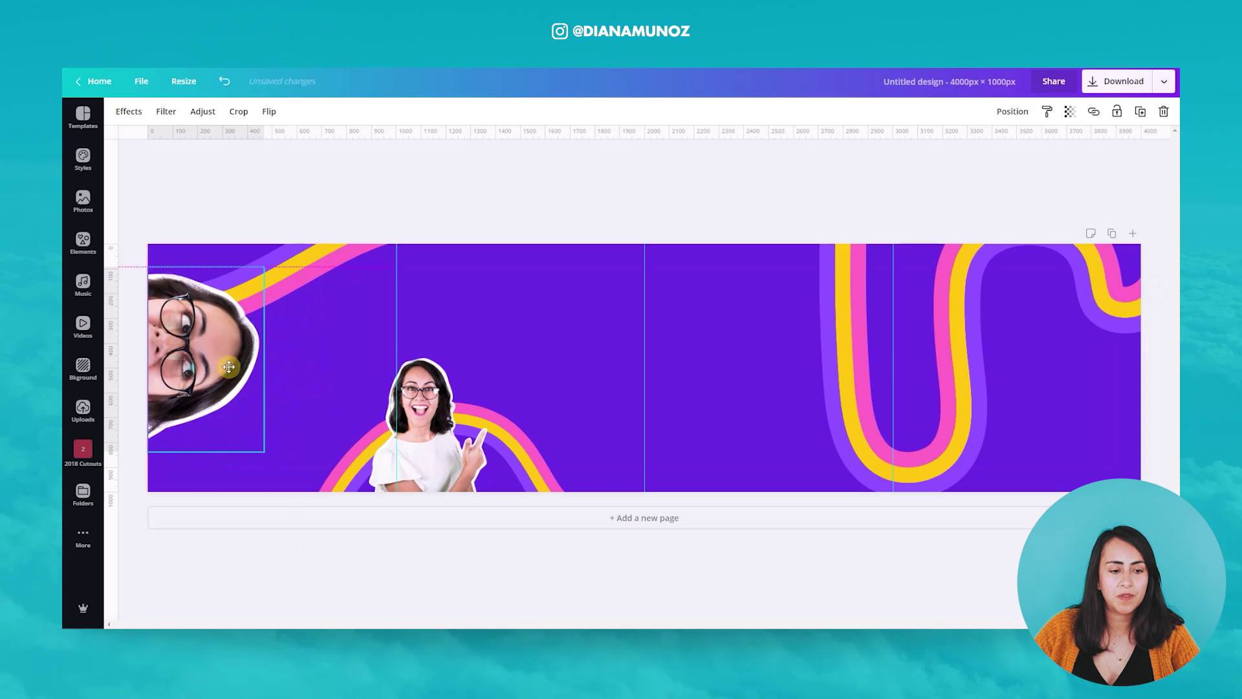
left_click_drag(266, 453, 212, 374)
left_click_drag(290, 366, 222, 349)
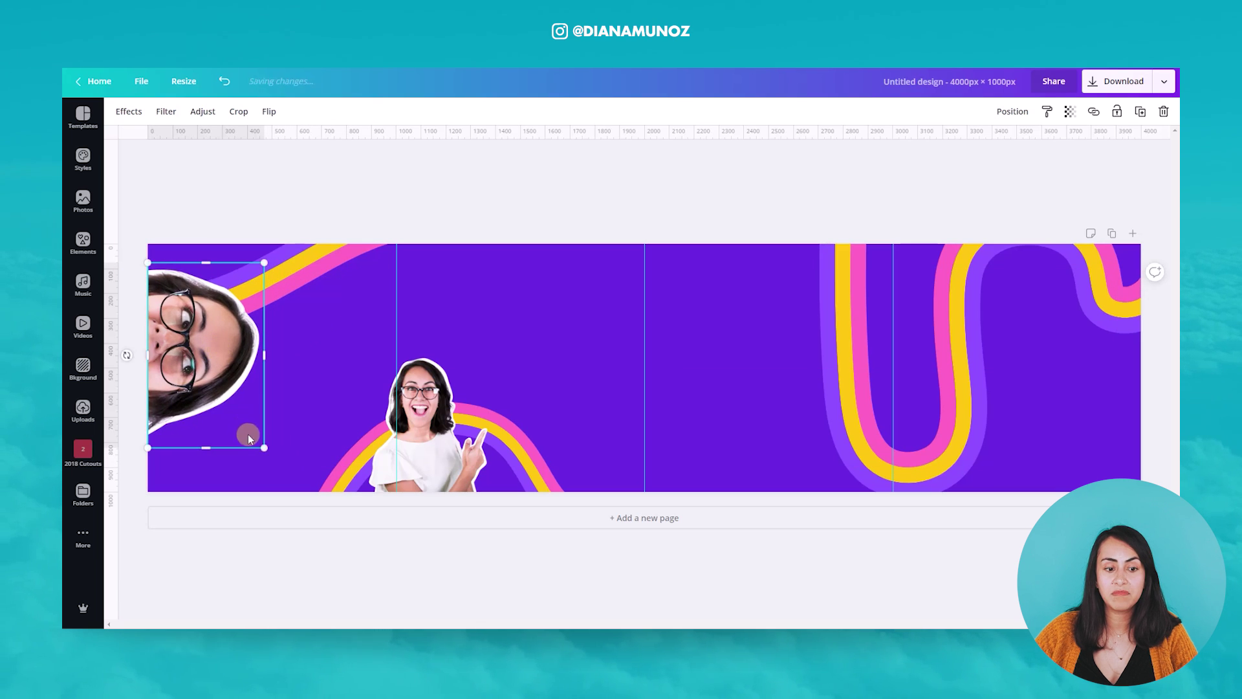
left_click_drag(266, 446, 172, 369)
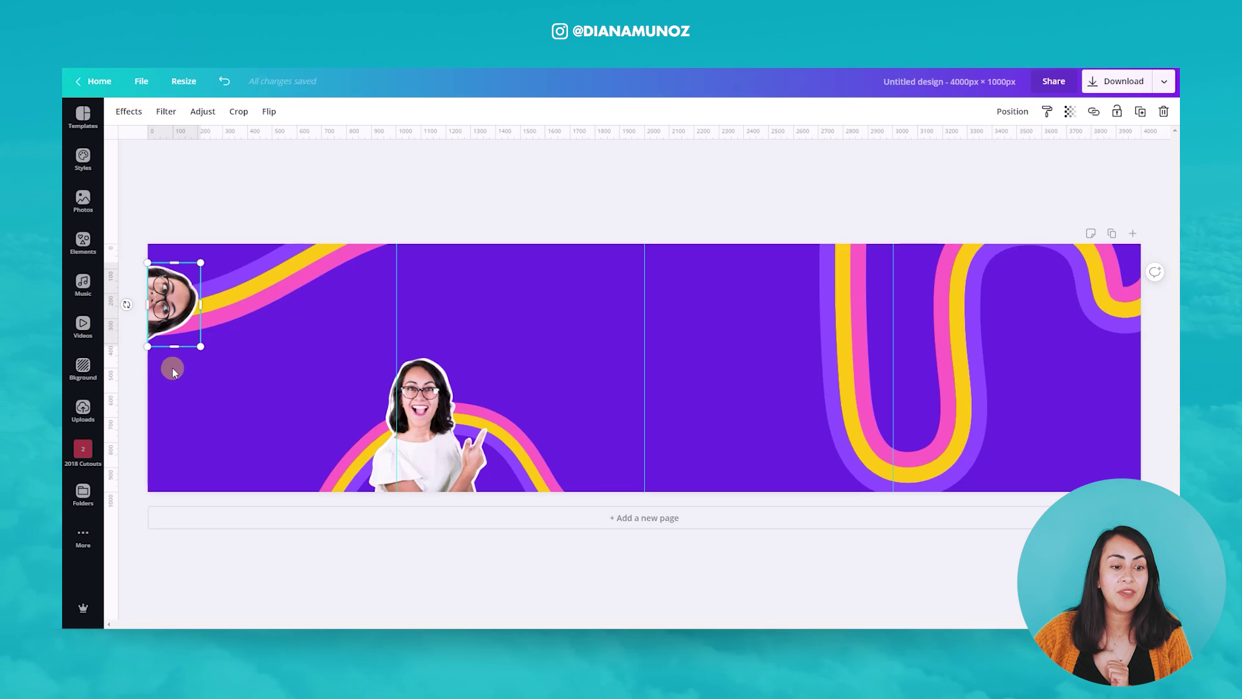
left_click_drag(195, 264, 196, 269)
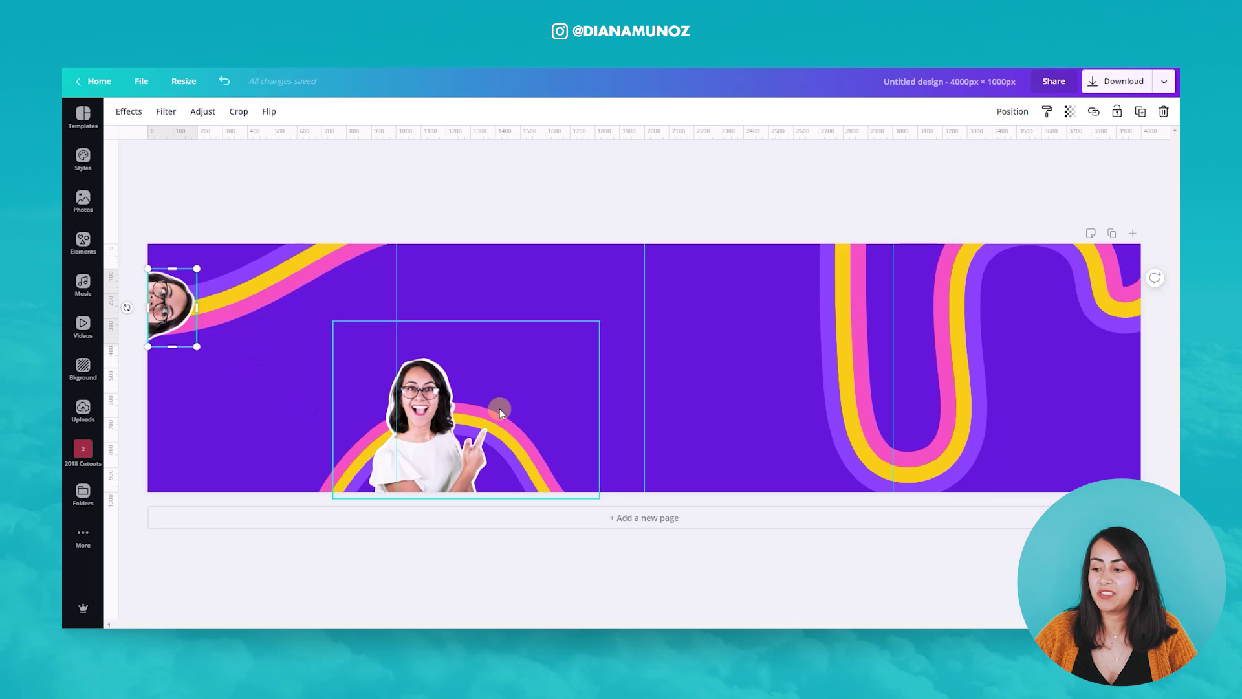
Enlarge the pointing cutout and its arch together slightly, and shift them right so the cutout sits mostly in the second section.
left_click_drag(501, 304, 607, 504)
left_click_drag(603, 594, 615, 605)
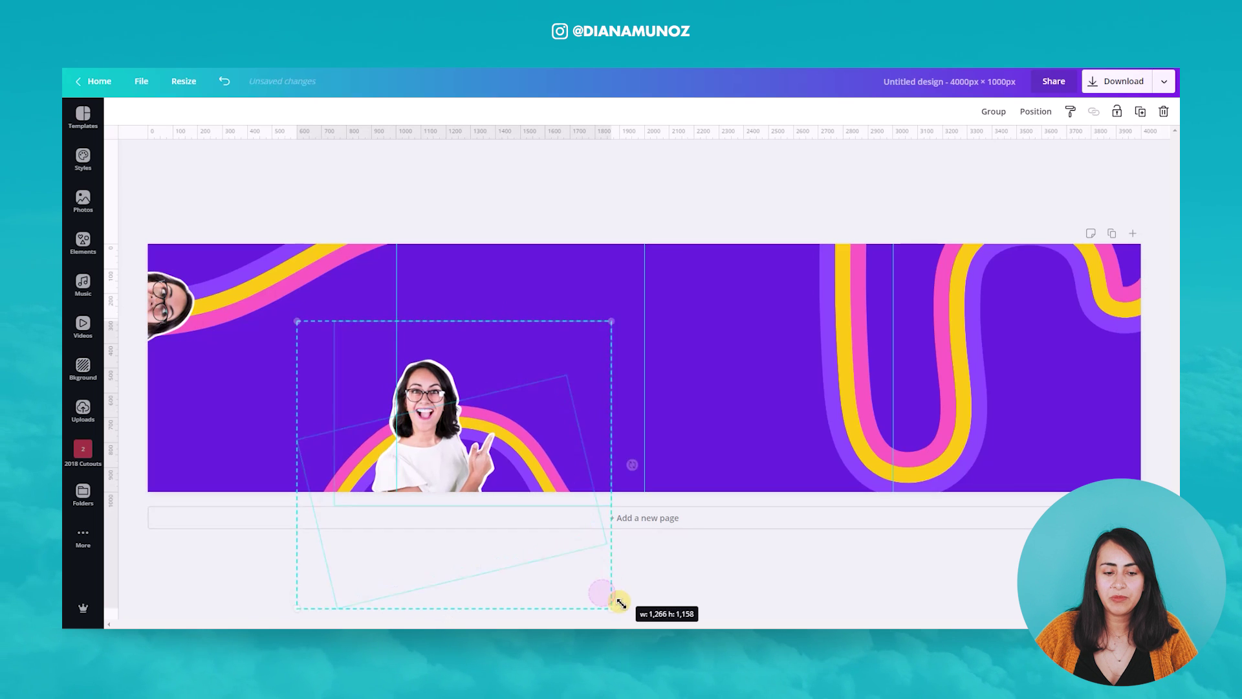
left_click_drag(490, 446, 498, 448)
left_click(478, 286)
Apply the Street filter to the peeking face cutout and copy that style onto the pointing cutout.
left_click(176, 296)
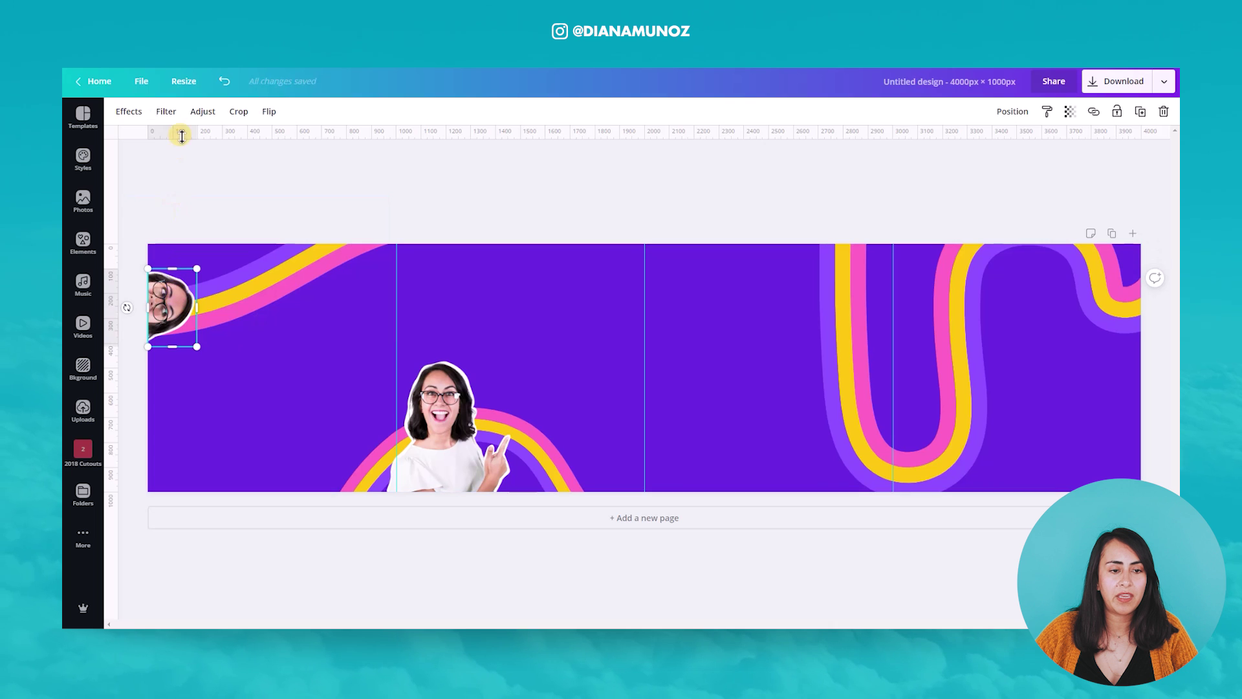
left_click(166, 111)
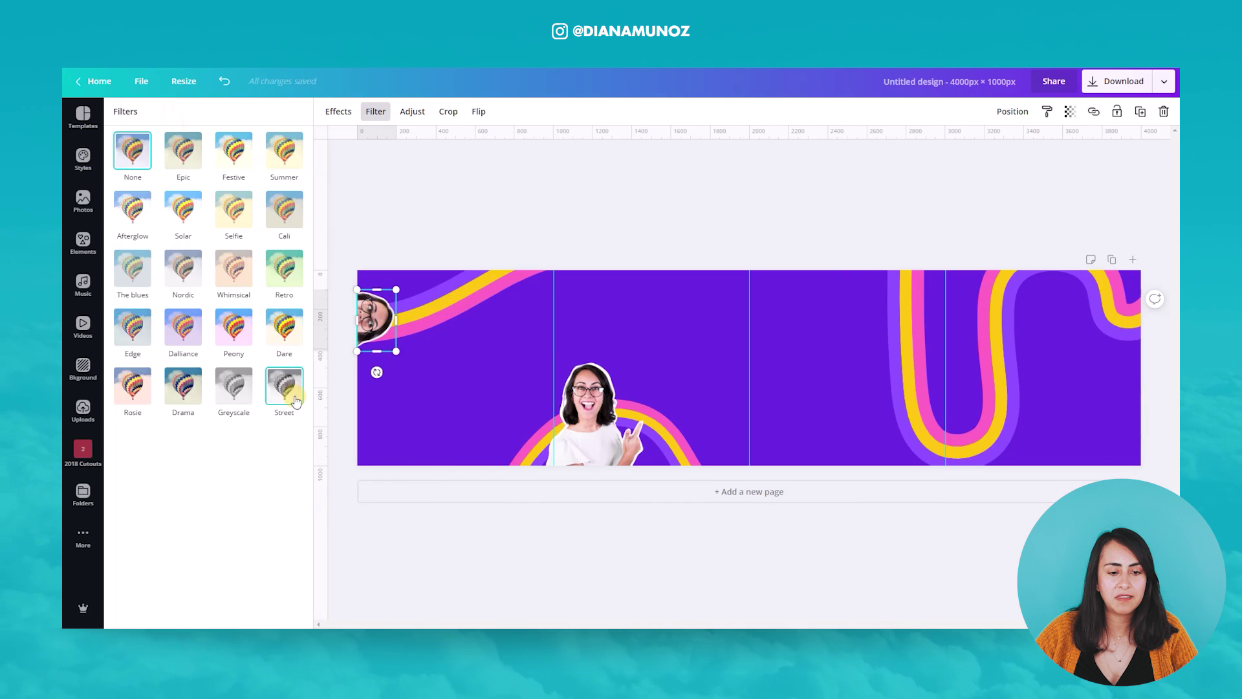
left_click(286, 387)
left_click(1047, 112)
left_click(623, 474)
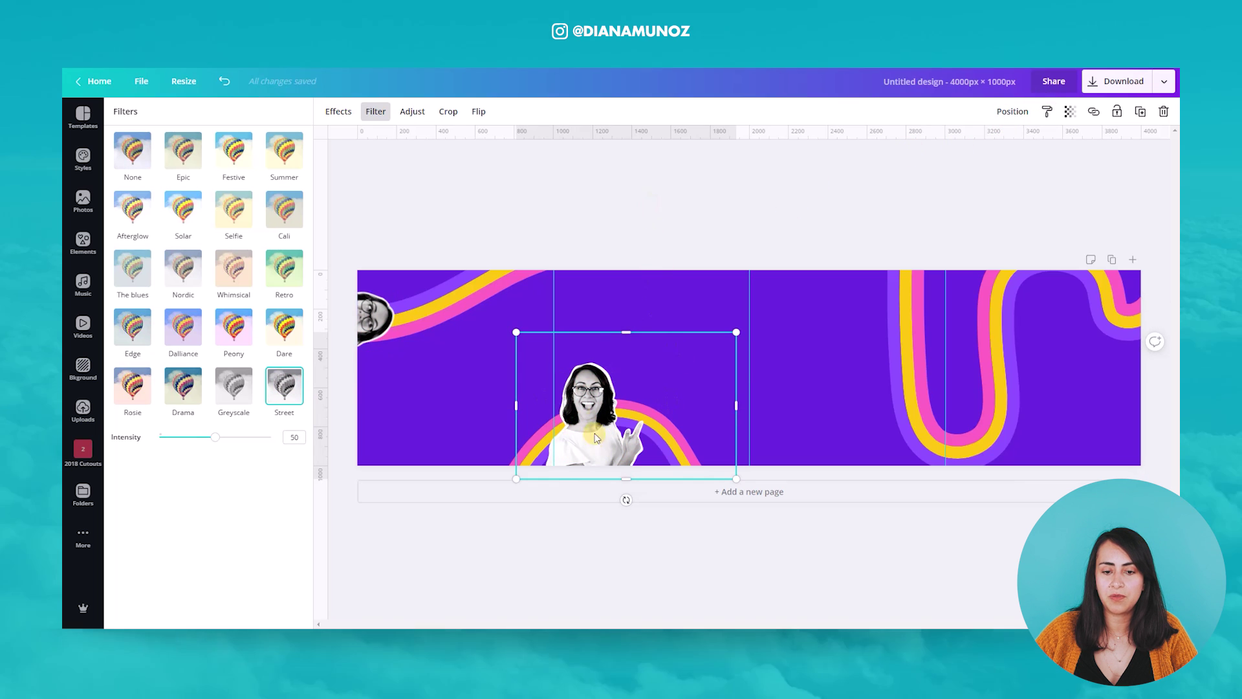
Crop the pointing cutout's empty top margin to a height of about 609 px, and trim its empty side margins.
left_click_drag(634, 337, 629, 360)
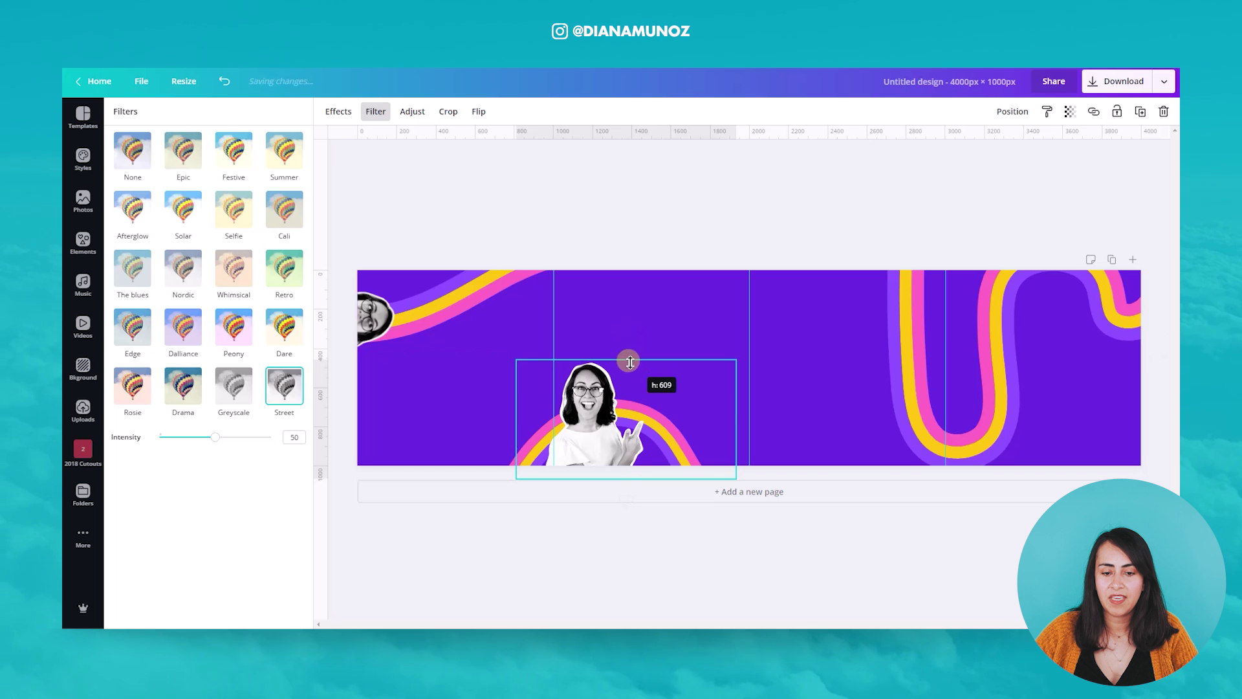
left_click_drag(511, 451, 540, 447)
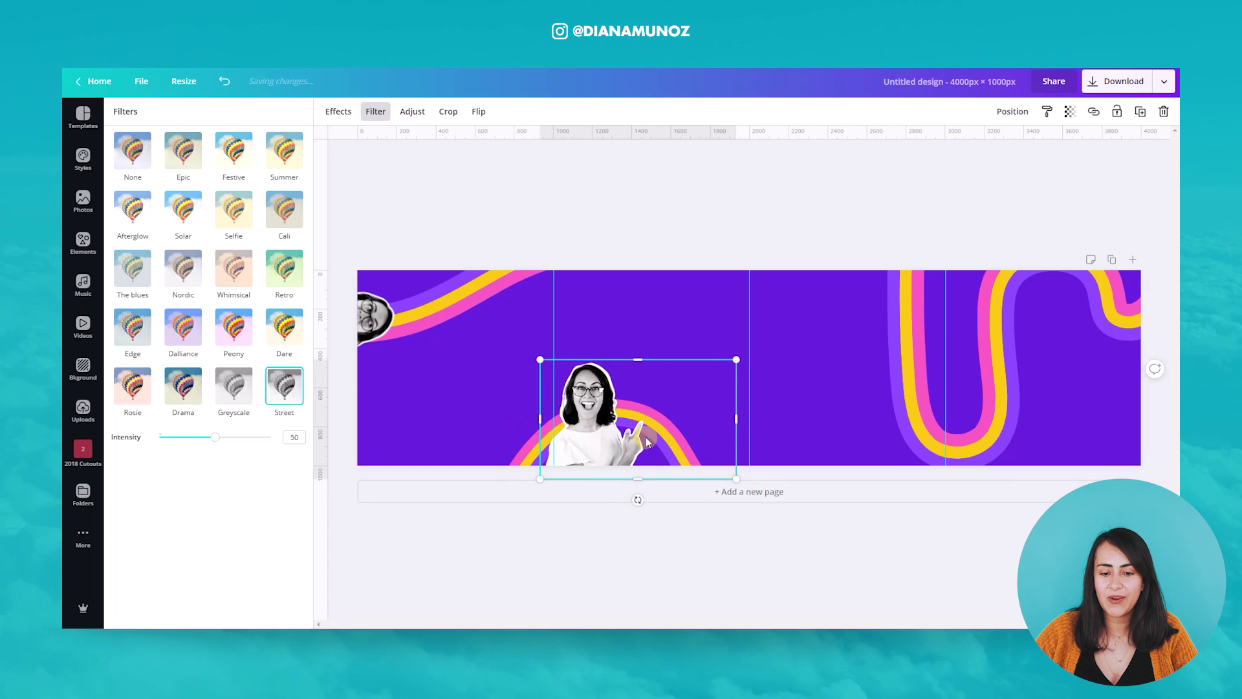
left_click_drag(734, 415, 654, 415)
left_click(651, 178)
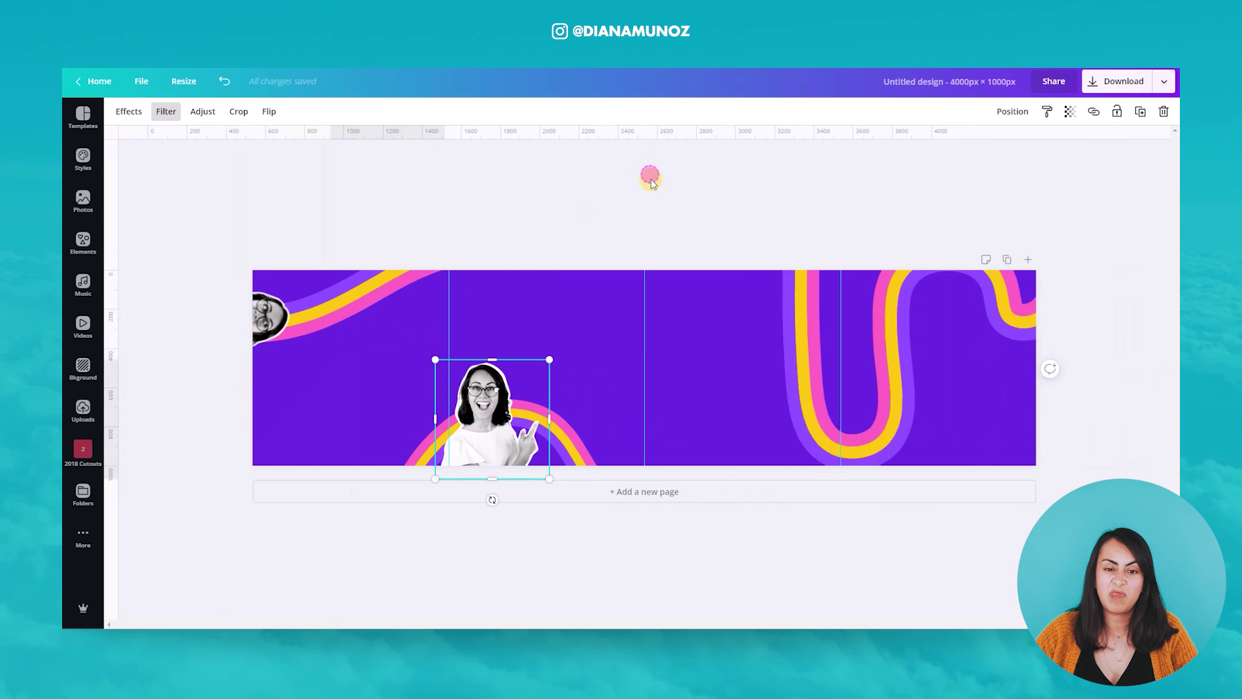
left_click(578, 307)
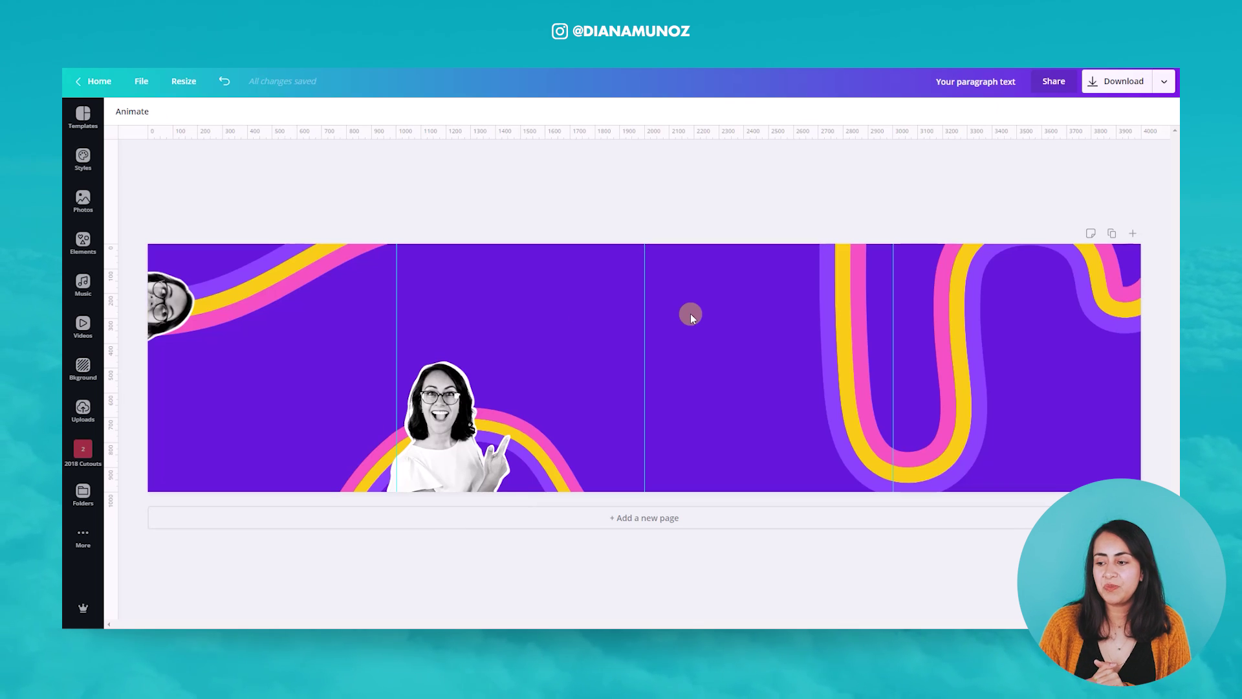
Add a text box low in the first section, enlarge it to size 27 and enter "Title of your carousel" with a break after "Title".
key("t")
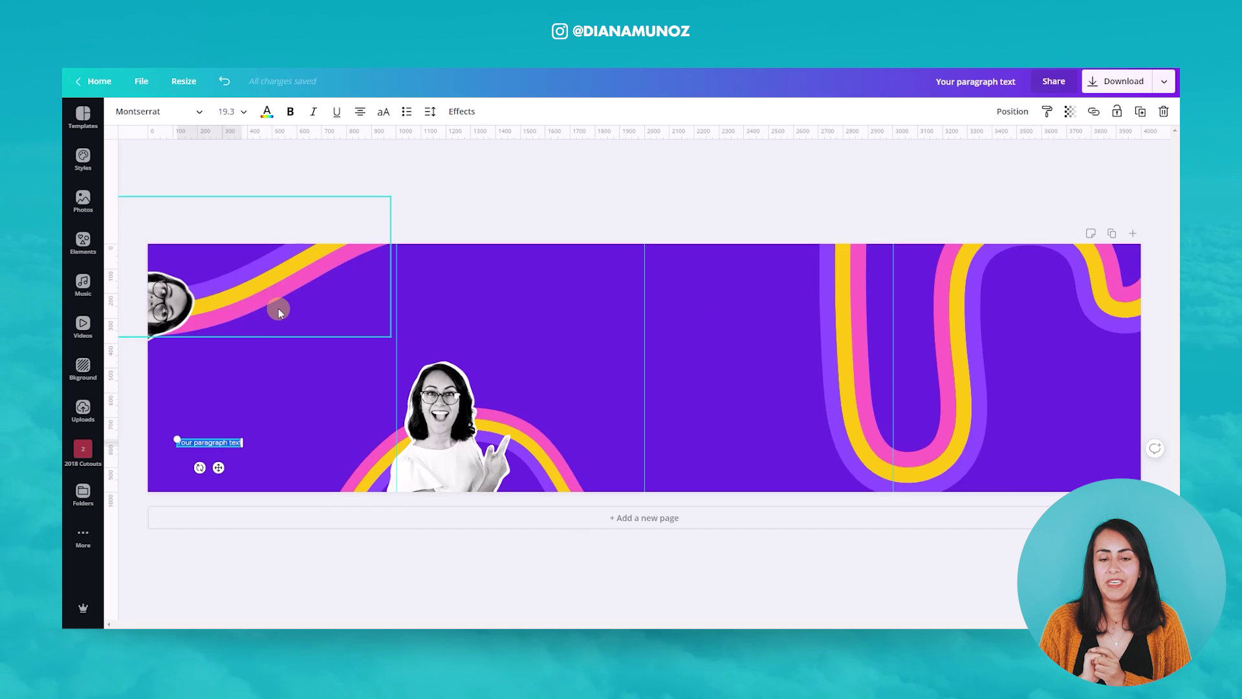
left_click_drag(244, 448, 271, 458)
left_click(277, 412)
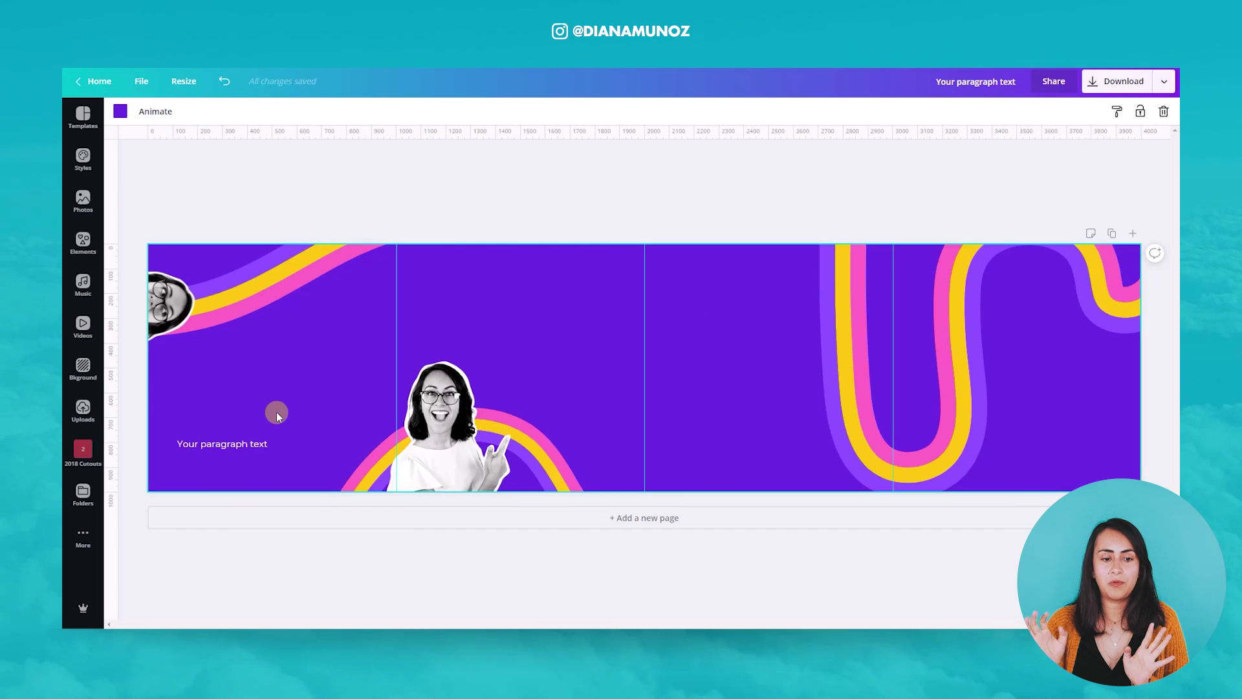
double_click(259, 445)
key("BackSpace")
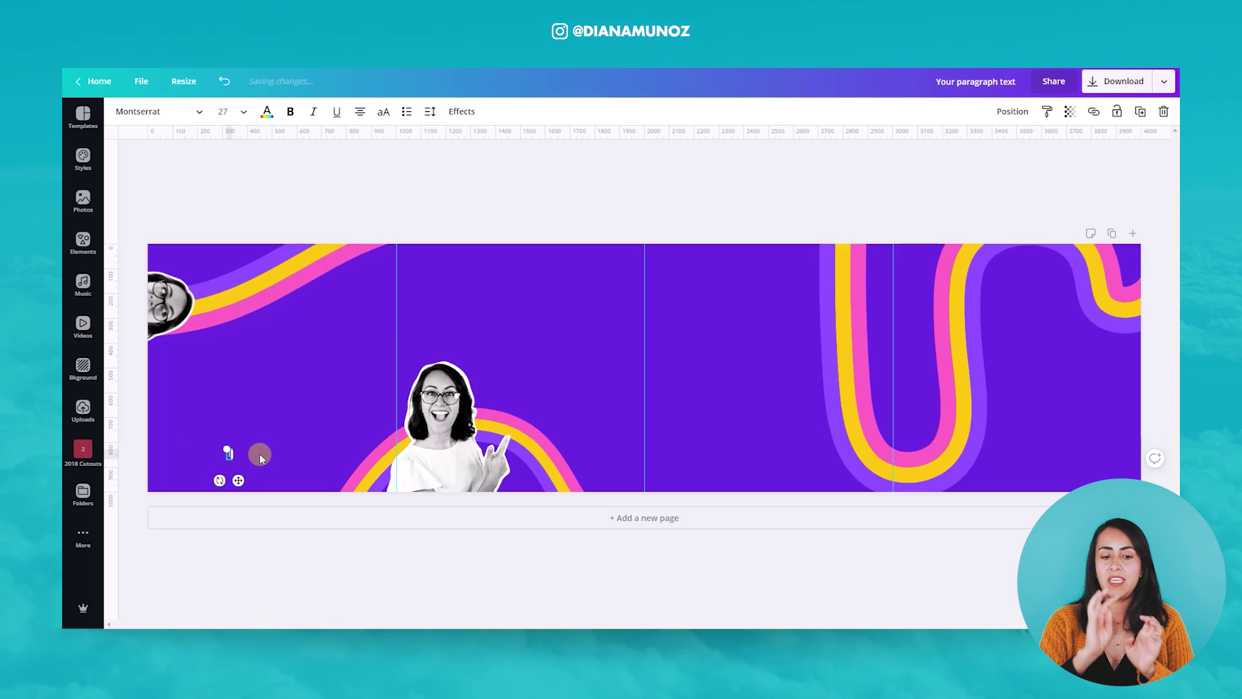
type("Title of your card")
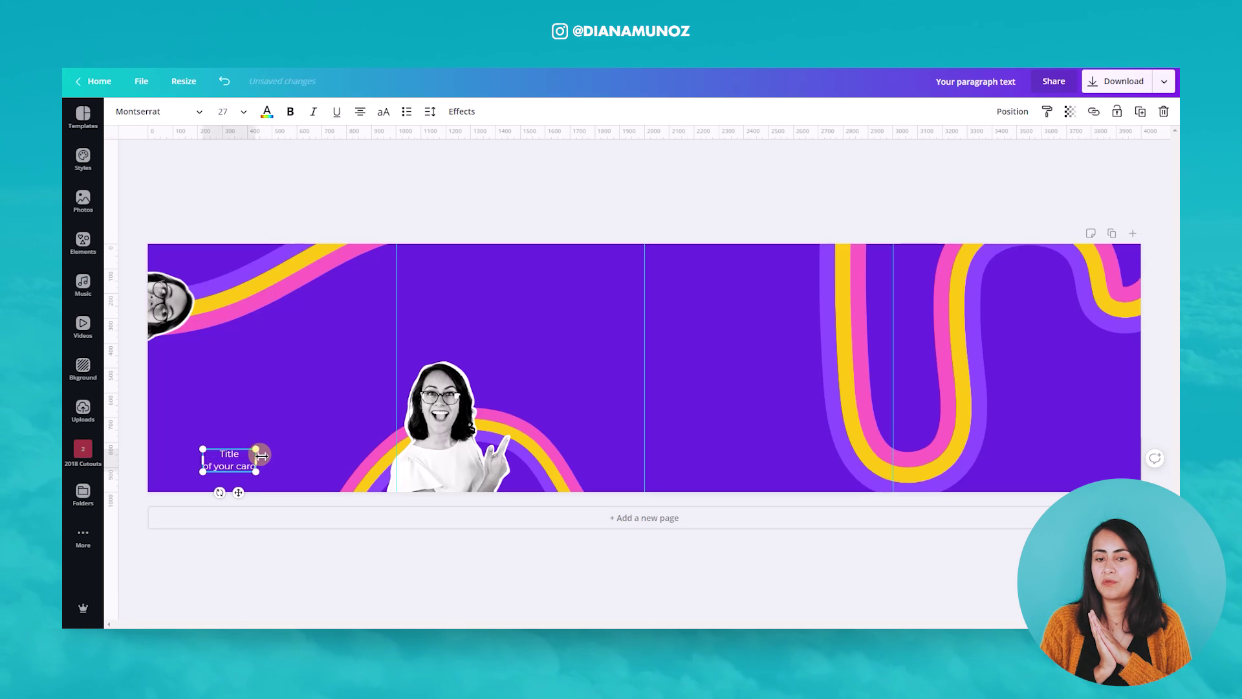
Set the title in the Horizon font, left-aligned, and enlarge it to size 36.7 on three lines.
left_click(181, 111)
left_click(148, 262)
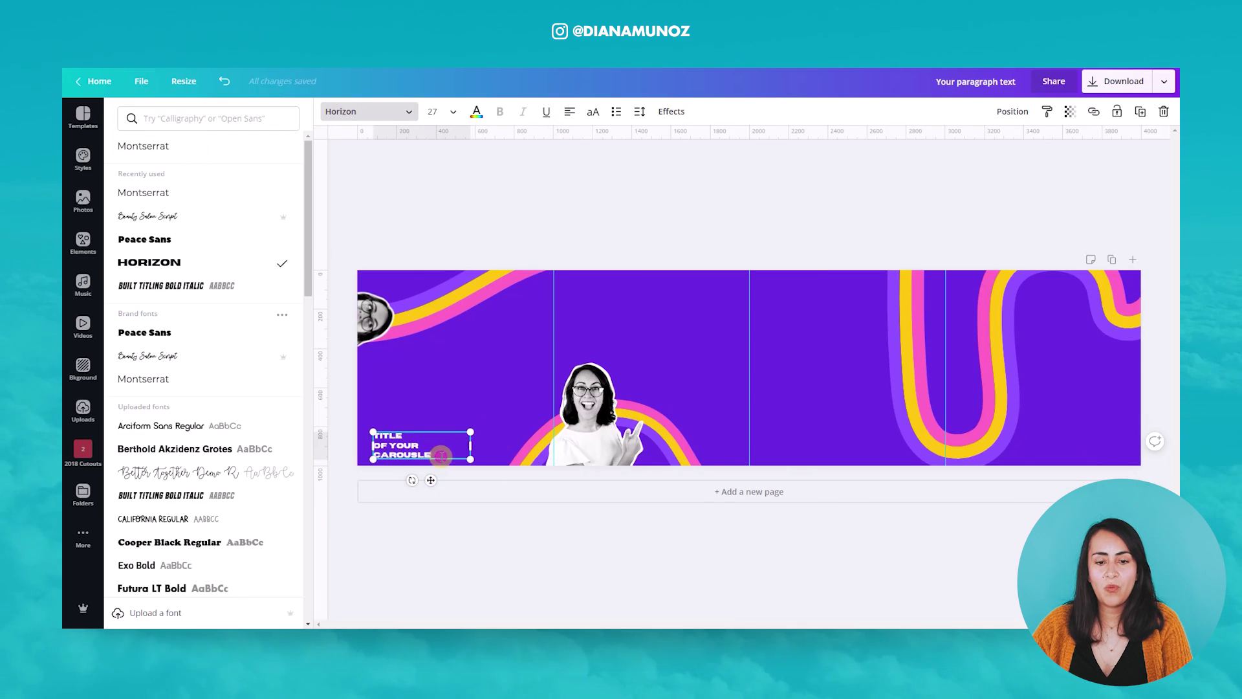
left_click_drag(471, 432, 503, 397)
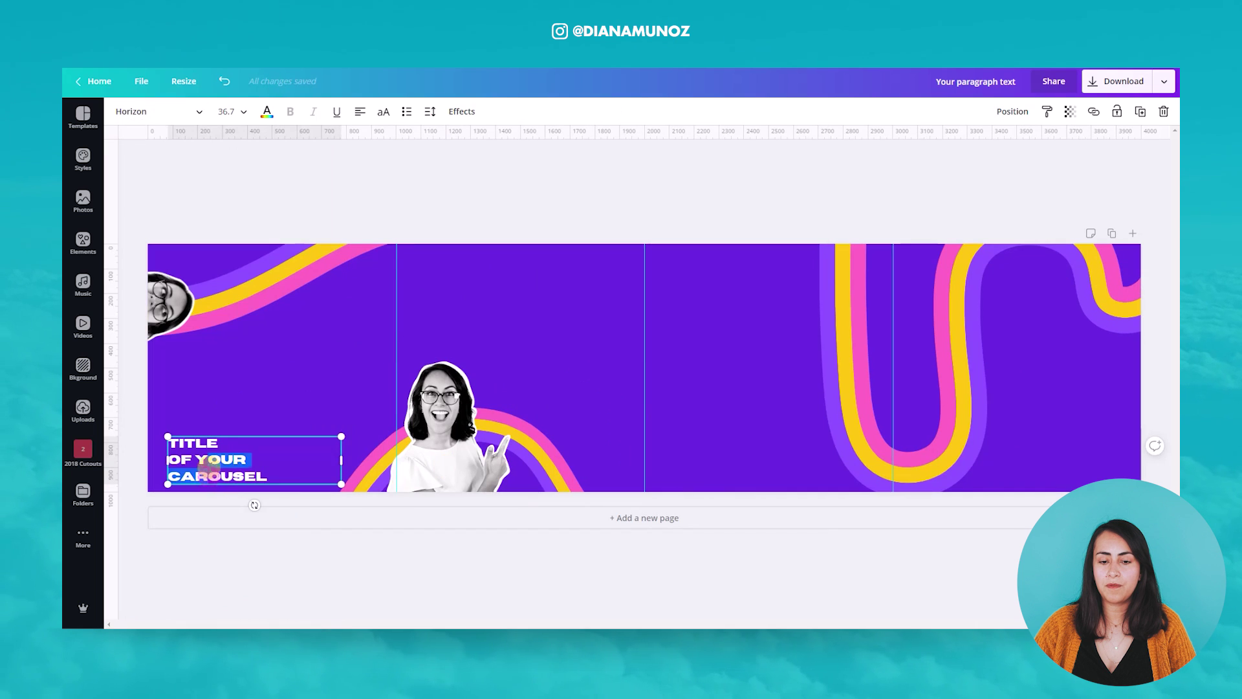
left_click(239, 395)
Add the featured illustration of a person with a megaphone, and place it small above the title in the first section.
left_click(83, 243)
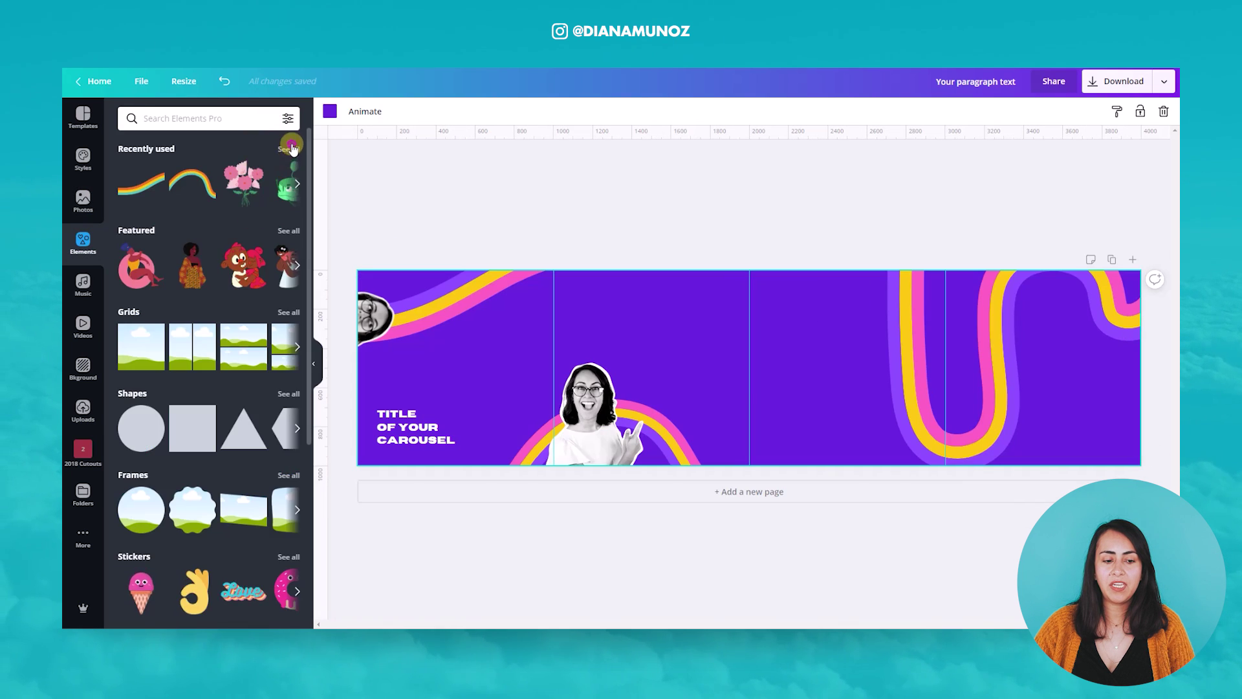
left_click(289, 230)
left_click(265, 419)
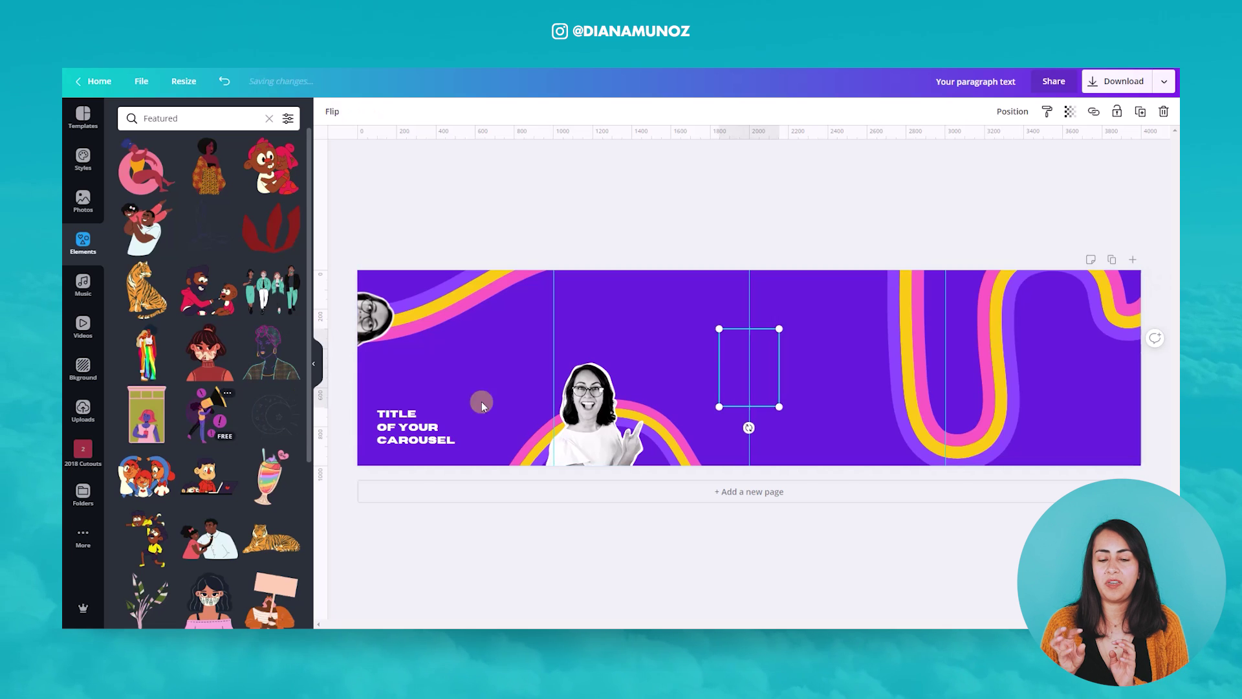
left_click_drag(744, 369, 400, 376)
Duplicate the title into the other three sections and edit the copies into the headings TIP #1, TIP #2 and TIP #3.
left_click_drag(442, 443, 1100, 400)
double_click(635, 313)
key("ctrl+a")
type("TIP #1")
double_click(825, 364)
key("BackSpace")
type("2")
double_click(1097, 373)
key("BackSpace")
type("3")
Place copies of the title text beneath the three tip headings, and set all three in Montserrat.
left_click_drag(414, 427, 1139, 412)
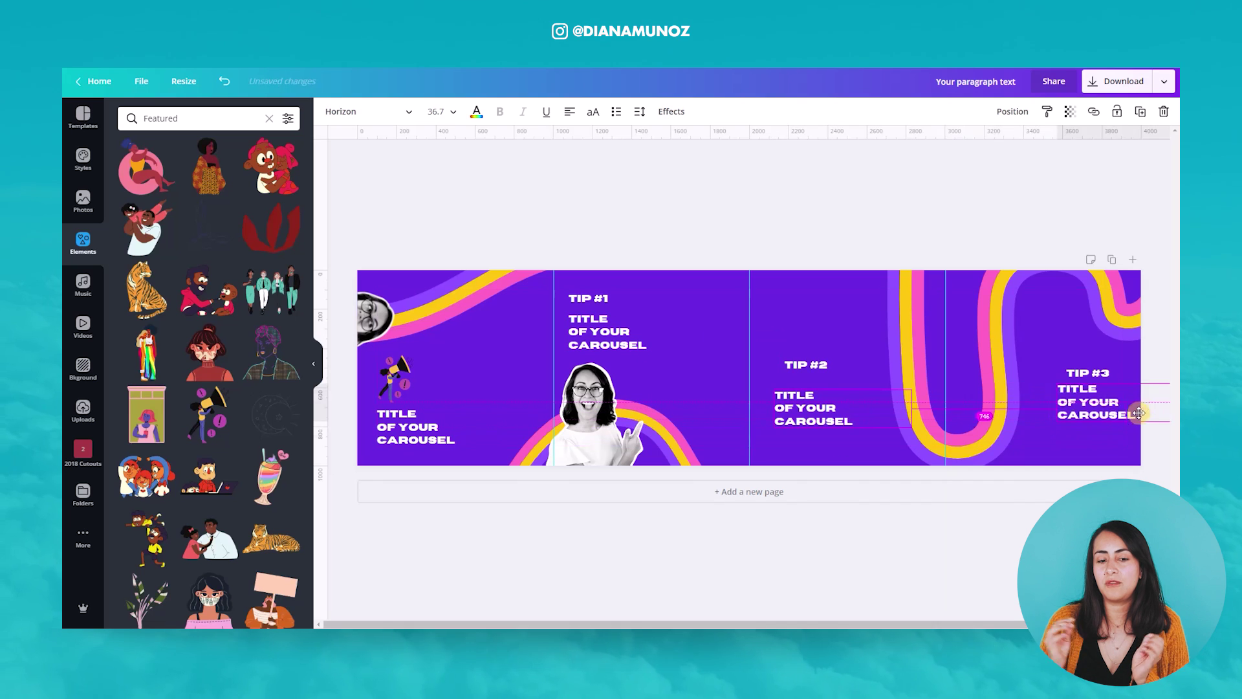
left_click(606, 326)
left_click(813, 402, "shift")
left_click(1075, 415, "shift")
left_click(365, 112)
left_click(143, 379)
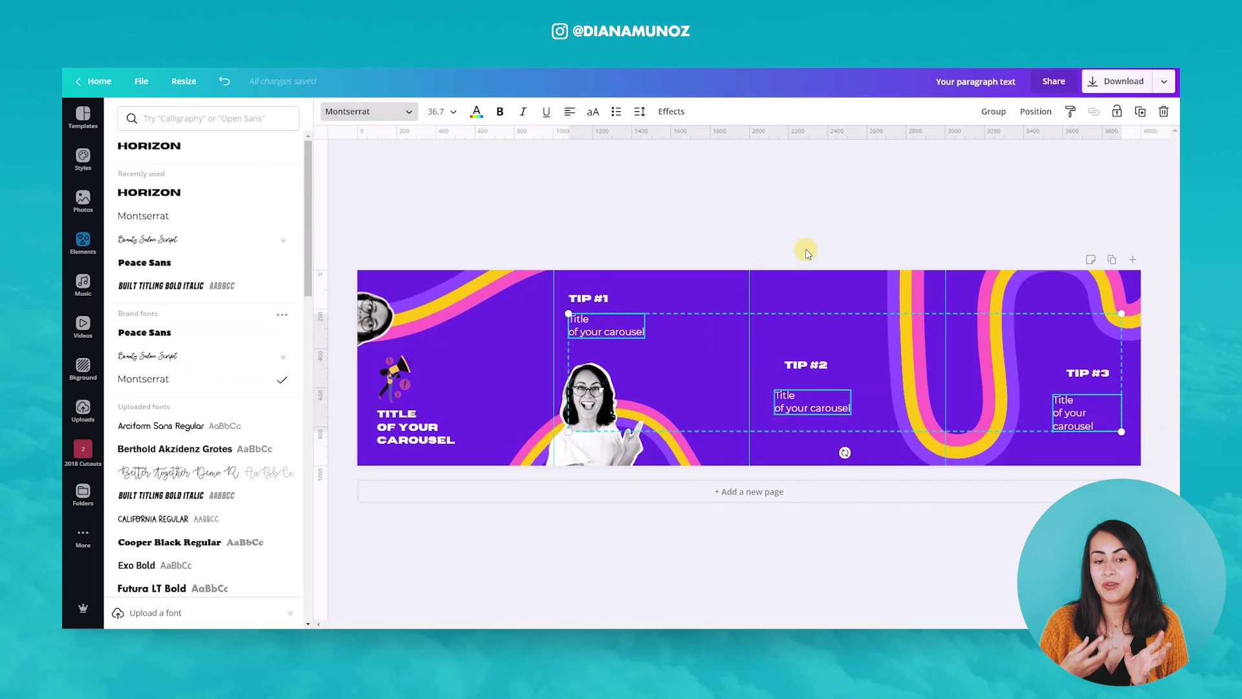
key("Escape")
left_click(701, 246)
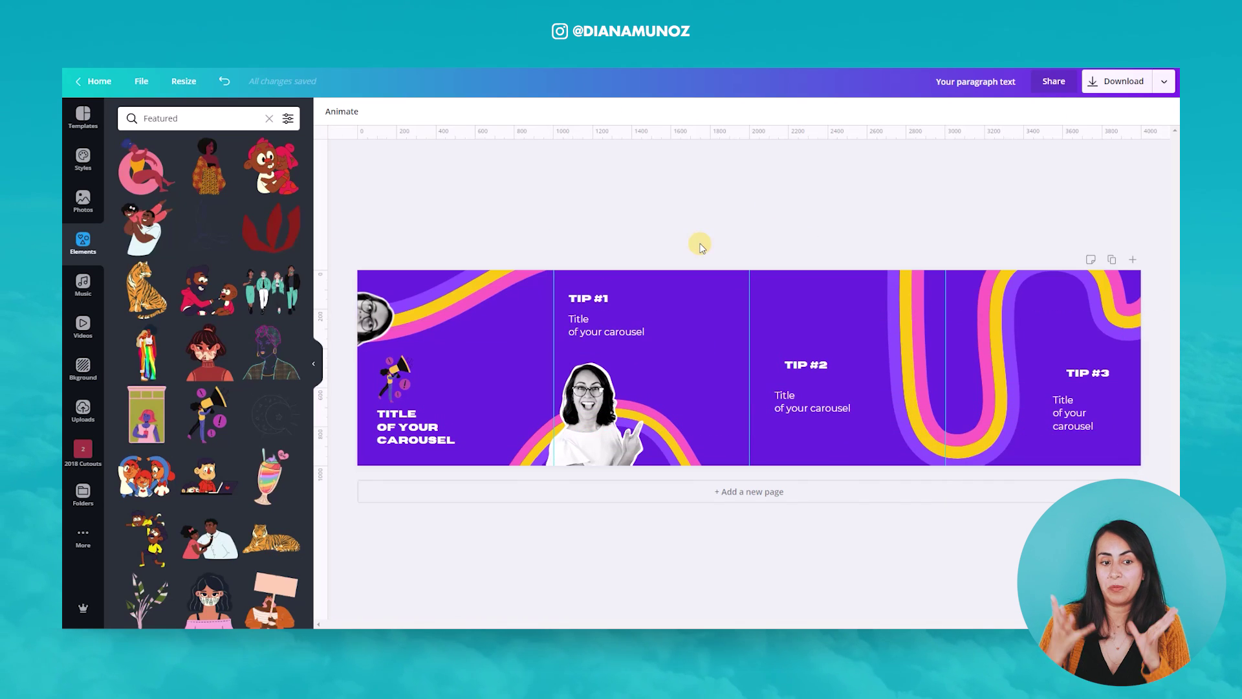
left_click(314, 364)
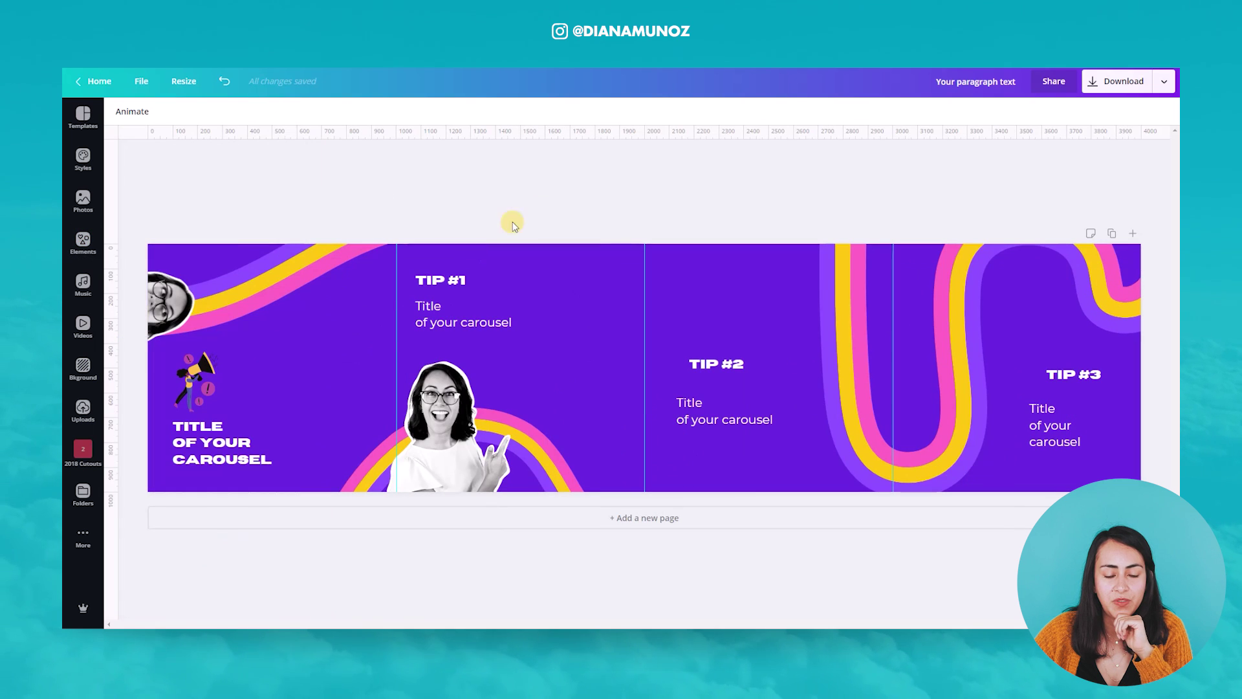
Search Google for "lorem ipsum" in a new browser tab and open the loremipsum.io result.
key("ctrl+t")
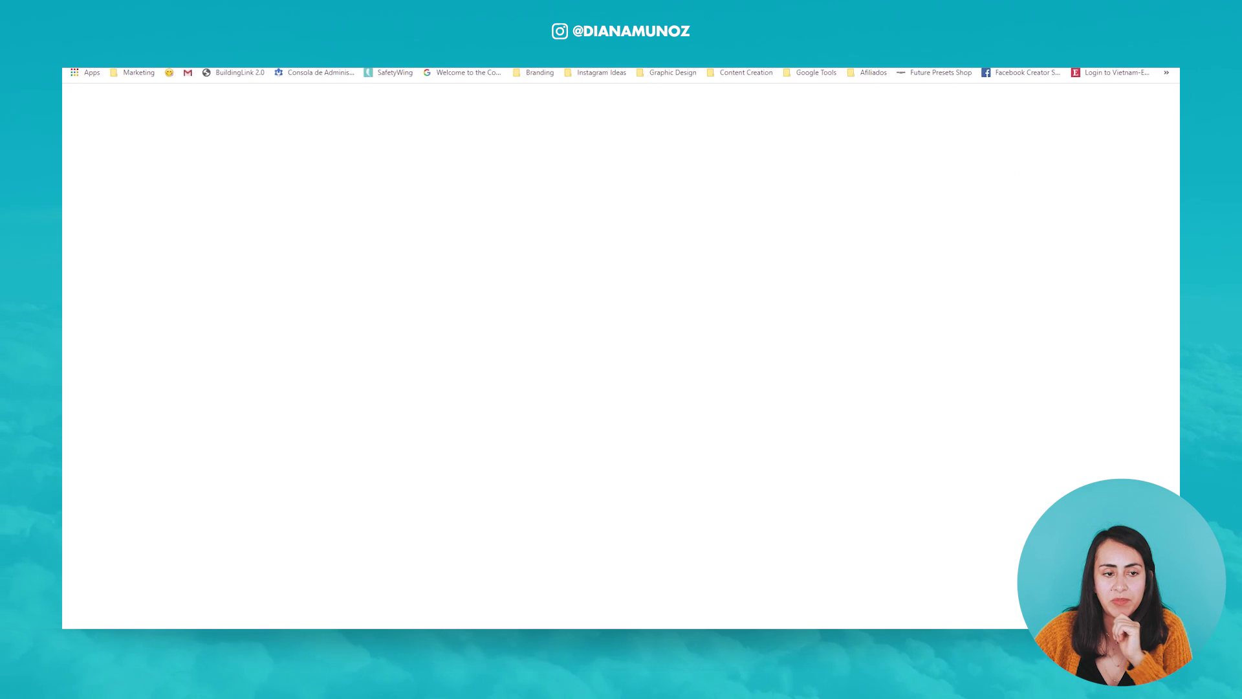
left_click(629, 265)
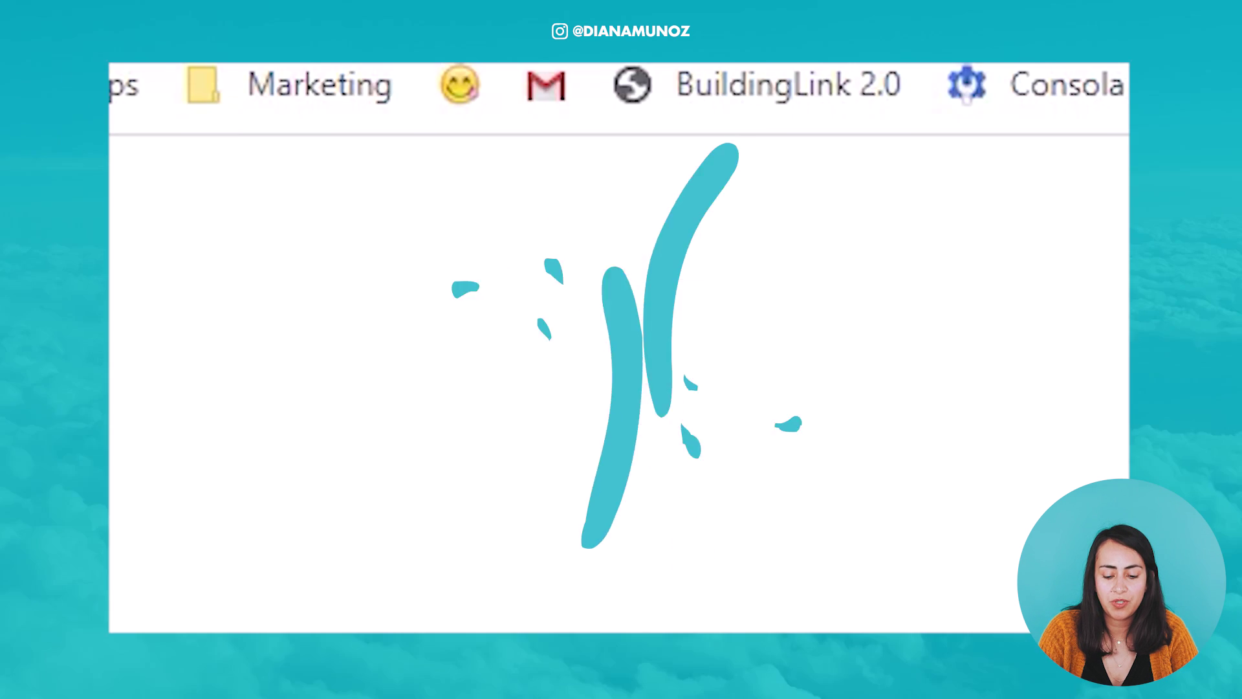
type("lorem")
key("Down")
key("Return")
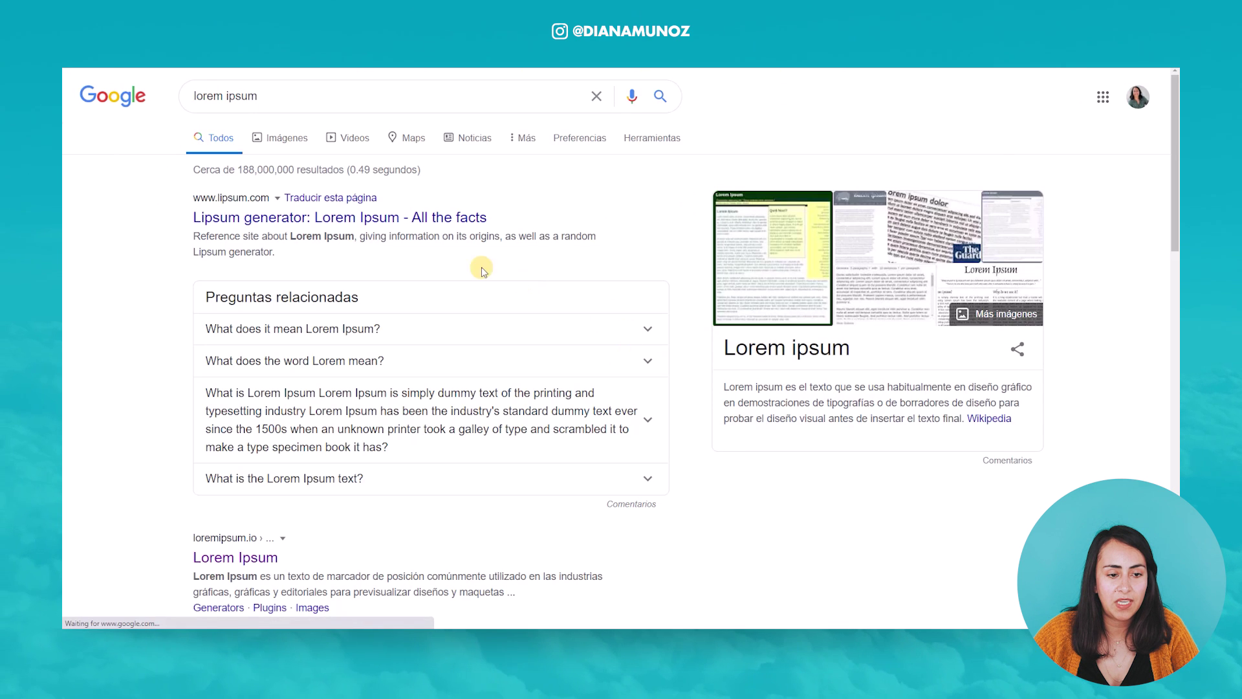
left_click(266, 550)
scroll(266, 547, "down", 2)
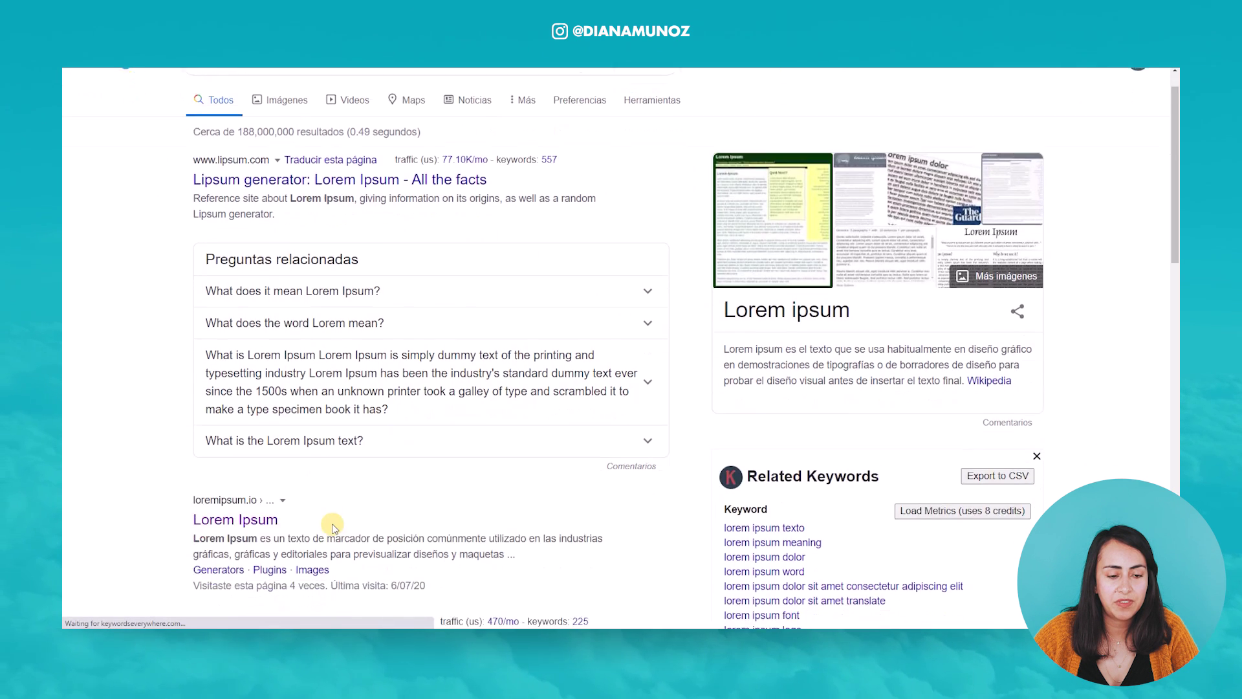
left_click(234, 440)
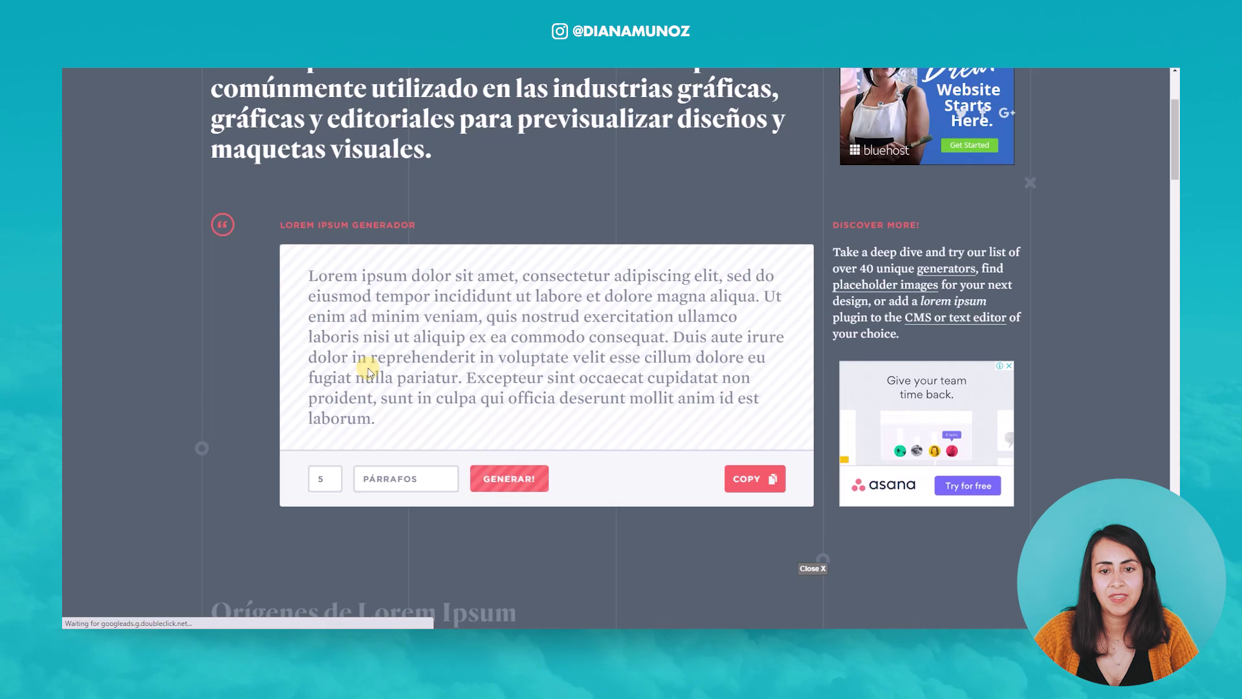
Copy the first sentence of the generated placeholder text, ending in "magna aliqua".
left_click_drag(310, 275, 753, 296)
right_click(752, 295)
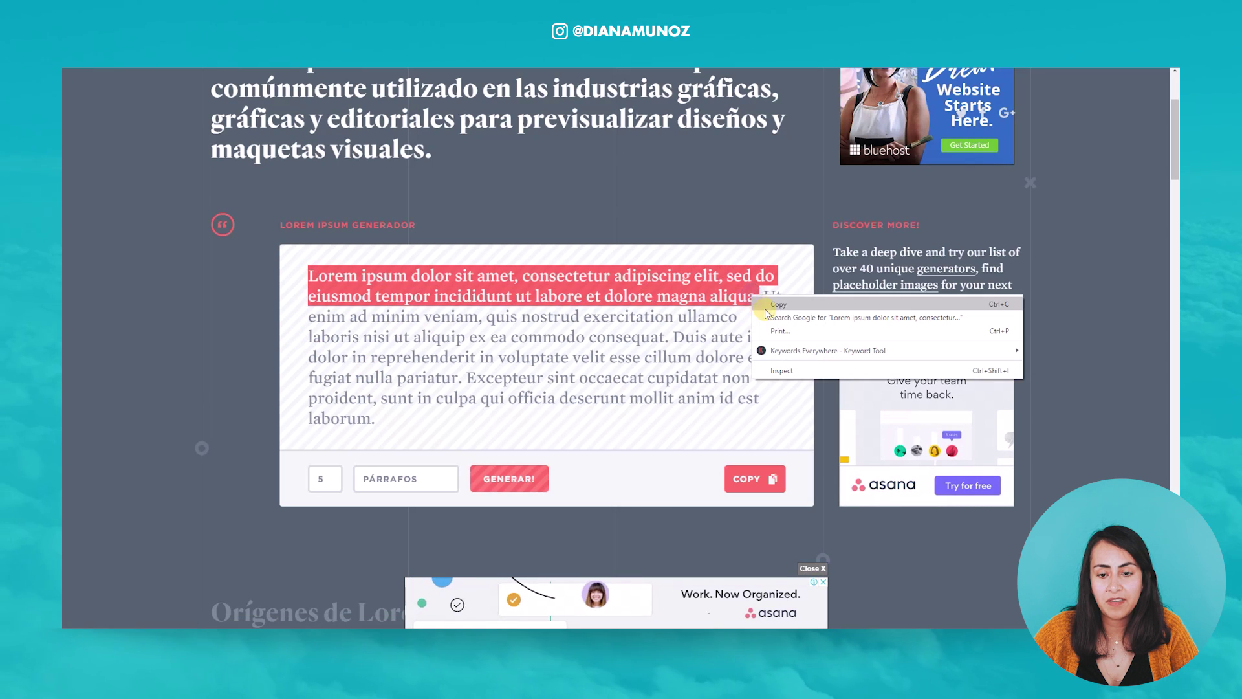
left_click(777, 304)
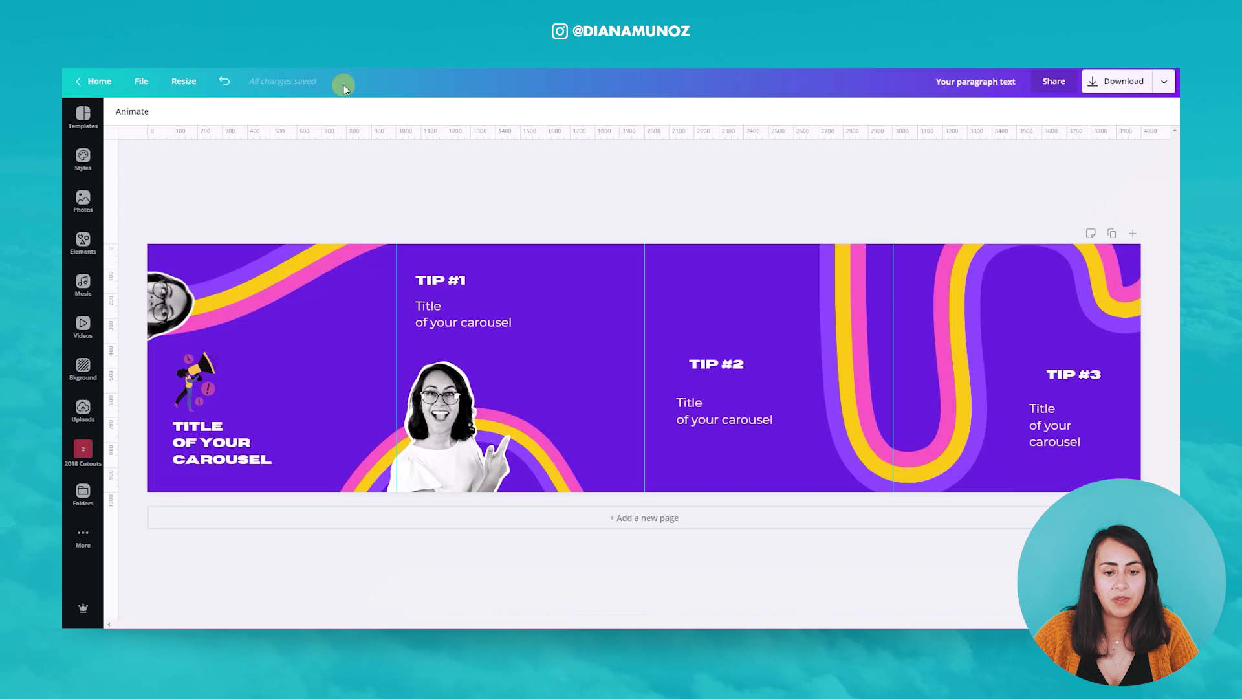
Back in Canva, replace the text beneath TIP #1 with the copied sentence, widen its box and reduce it to size 26.4.
left_click(430, 314)
key("ctrl+a")
key("ctrl+v")
left_click_drag(512, 315, 579, 327)
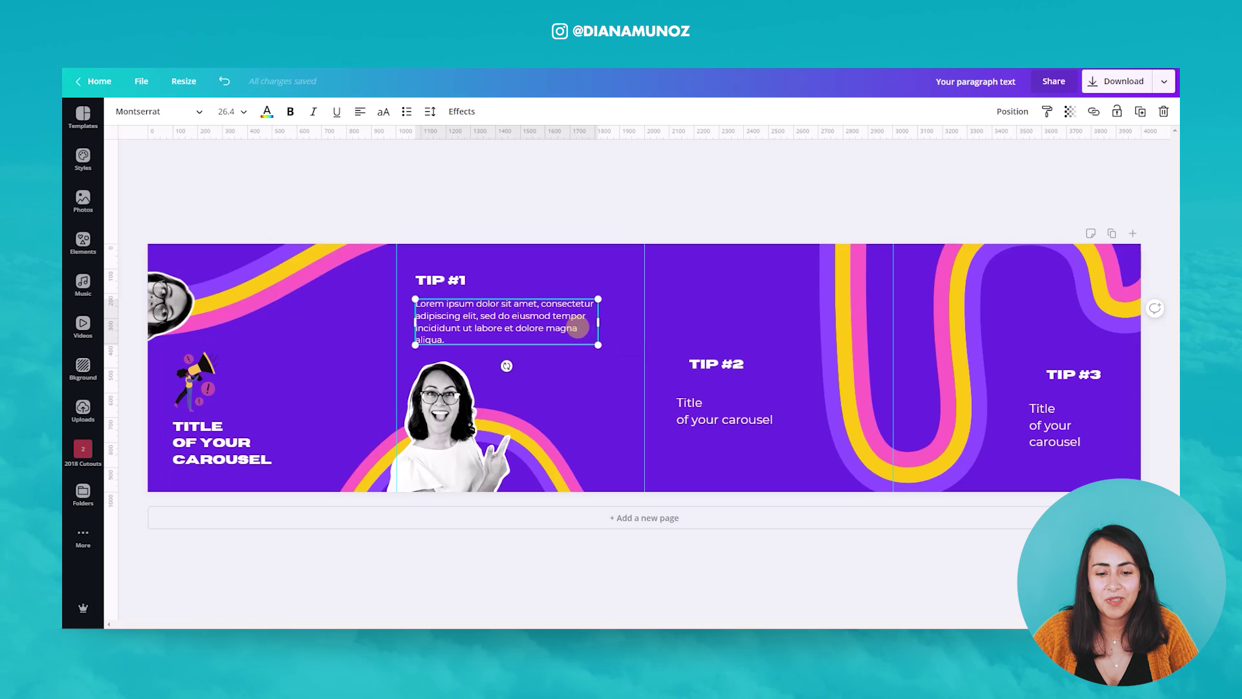
Replace the text beneath TIP #2 with the same lorem ipsum sentence and widen its box.
double_click(576, 327)
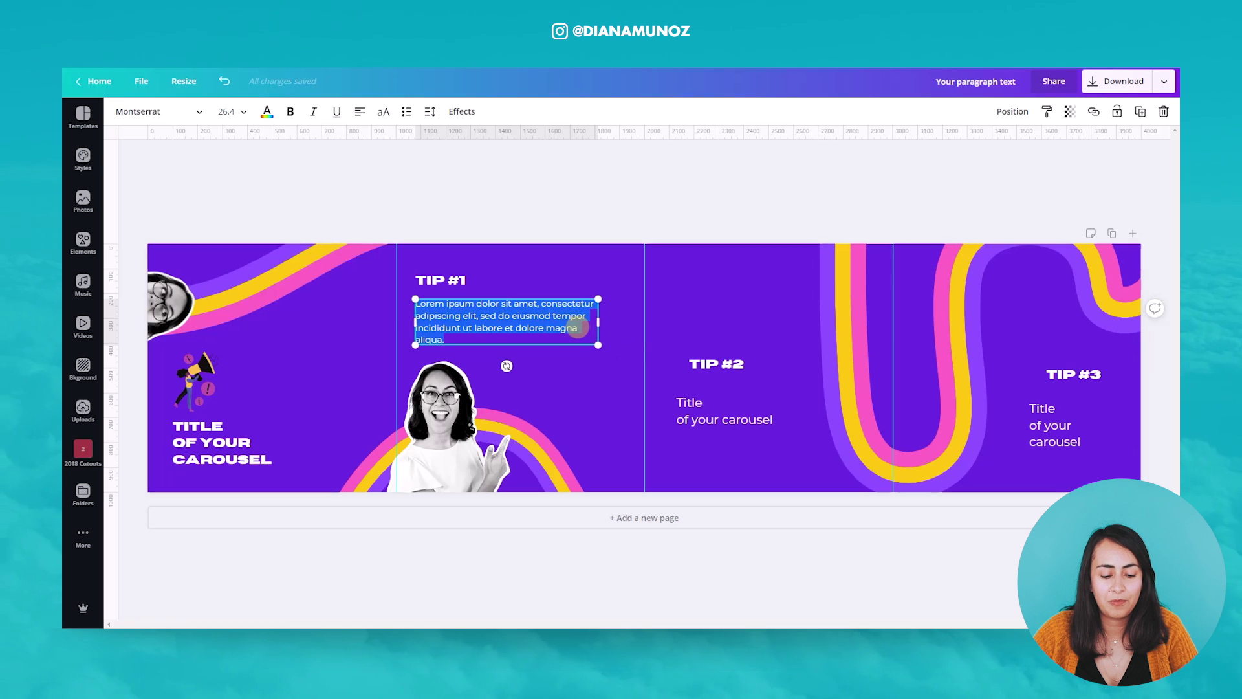
left_click(747, 407)
key("Delete")
key("ctrl+v")
left_click_drag(796, 421, 849, 430)
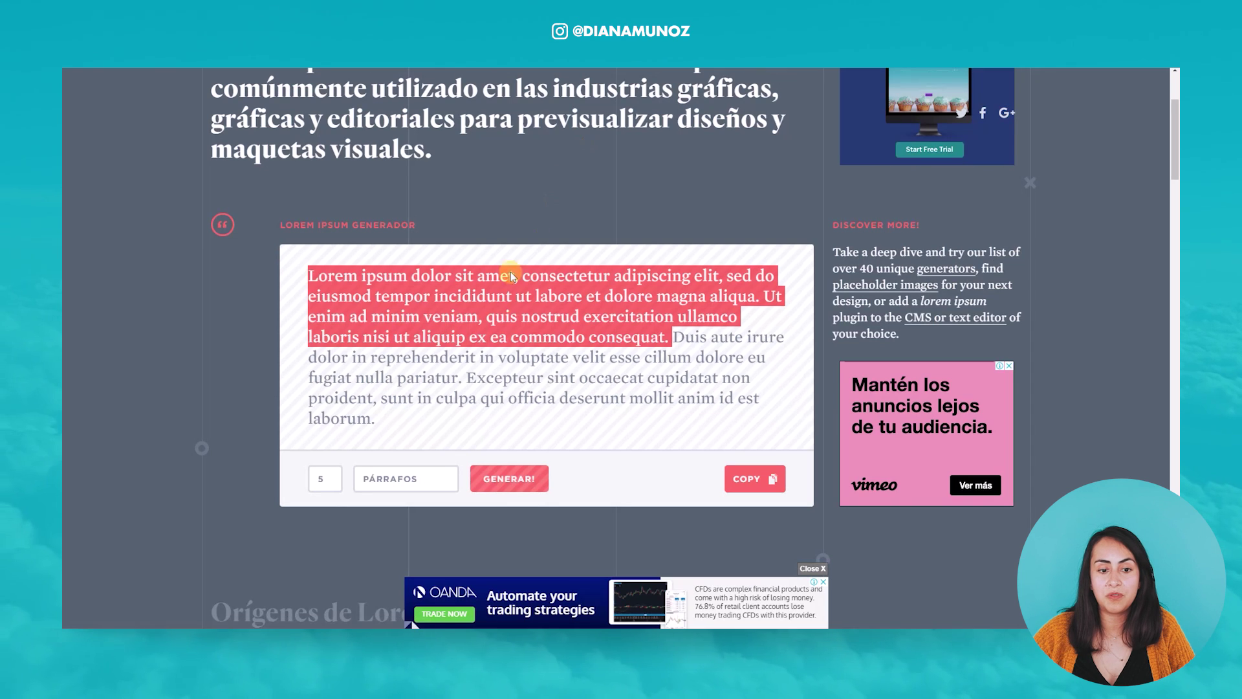
Copy the complete lorem ipsum passage on the generator page.
left_click_drag(310, 277, 433, 422)
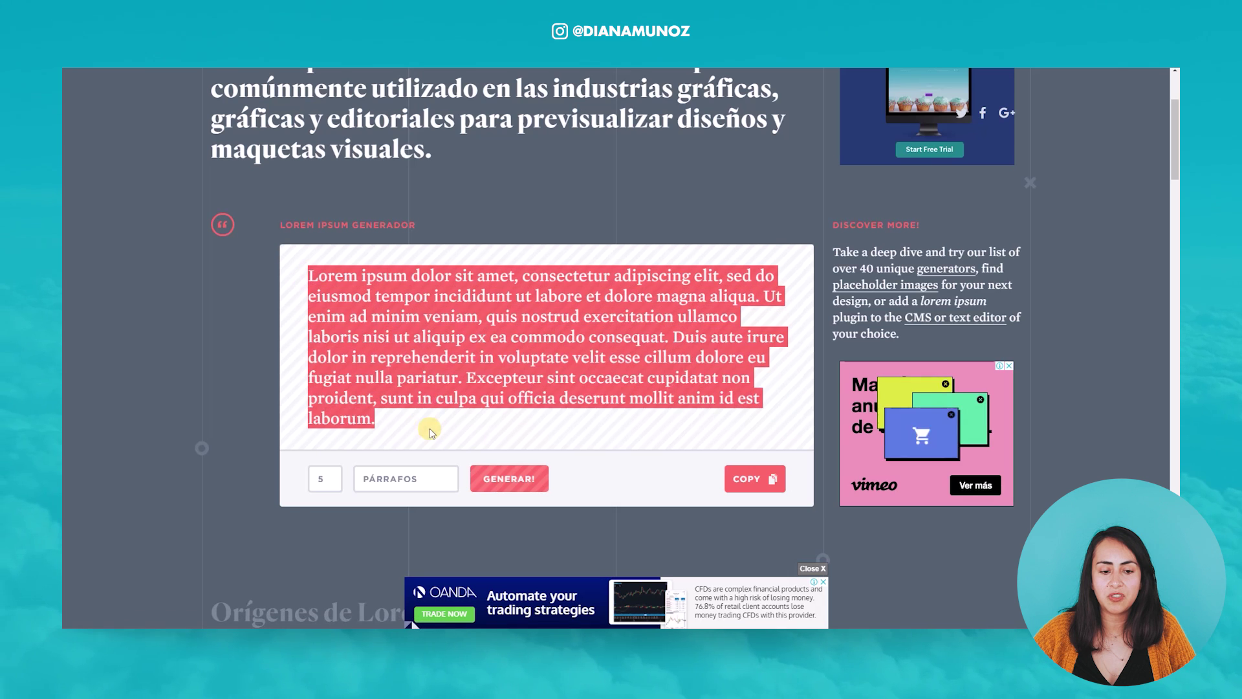
right_click(433, 377)
key("Escape")
left_click(755, 483)
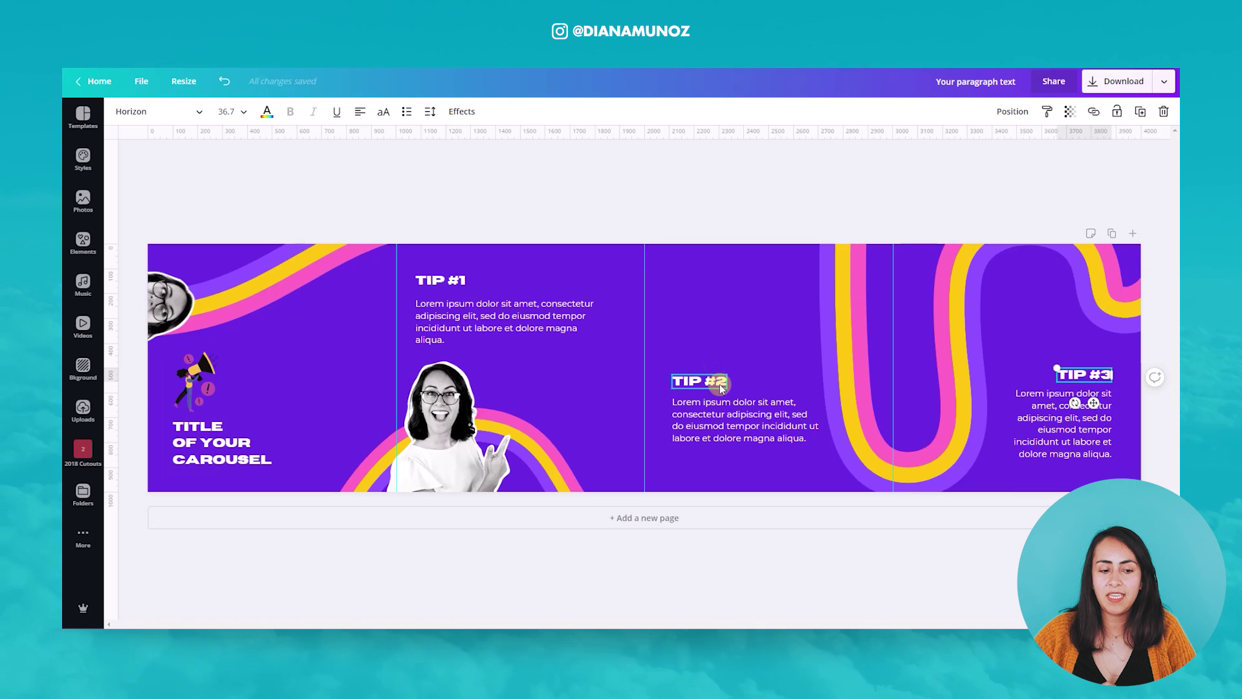
In Canva, fill a copy of the TIP #2 heading with the full passage, move it up across the right-hand sections and centre its text.
left_click_drag(718, 382, 709, 319)
key("ctrl+v")
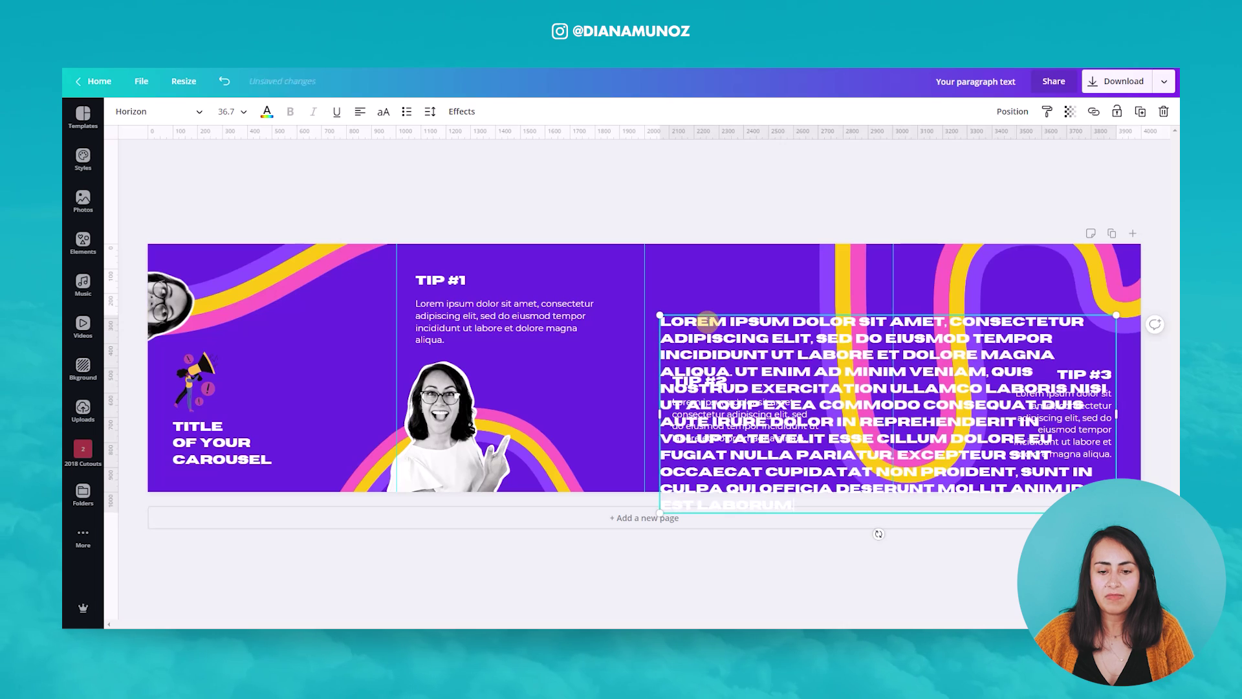
left_click_drag(948, 424, 896, 350)
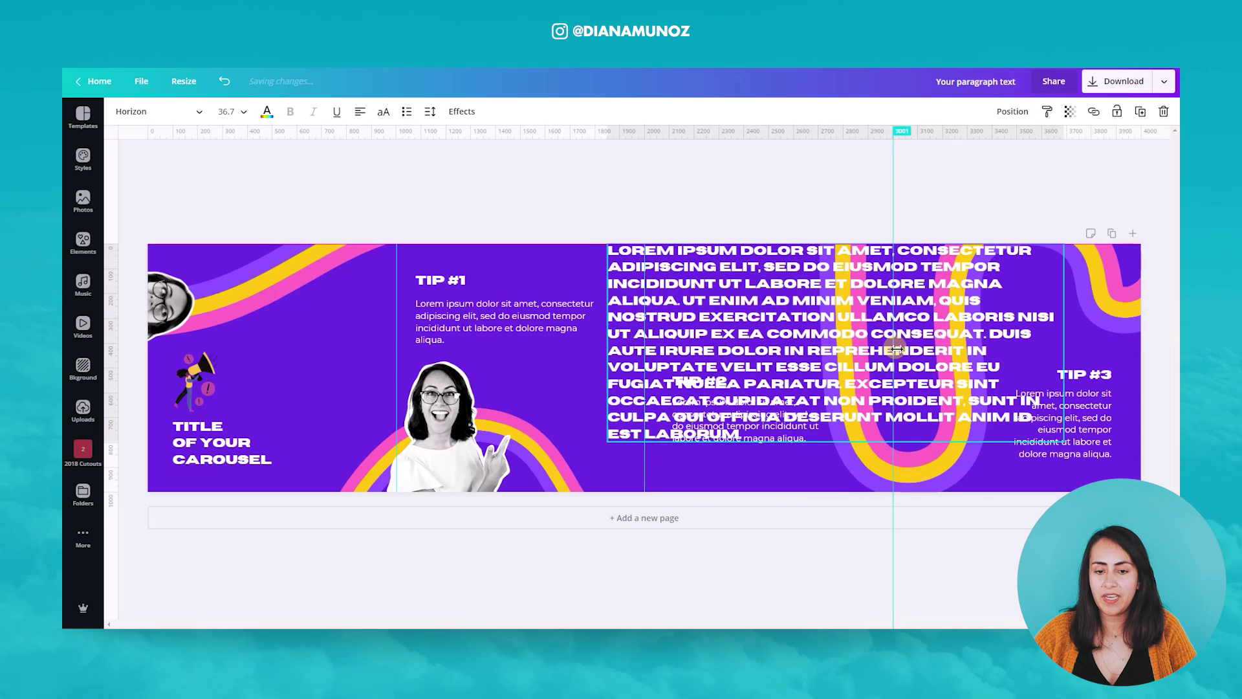
left_click(363, 116)
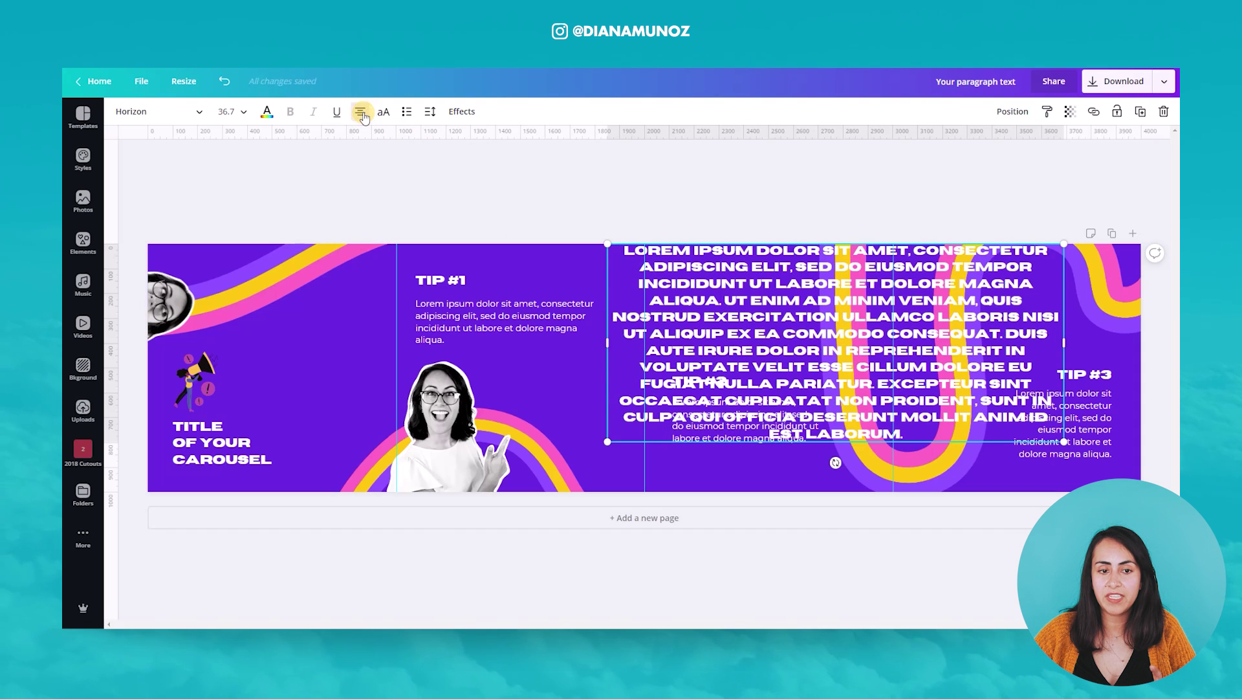
Justify the large lorem ipsum passage across the right-hand sections and narrow its text box.
left_click(363, 115)
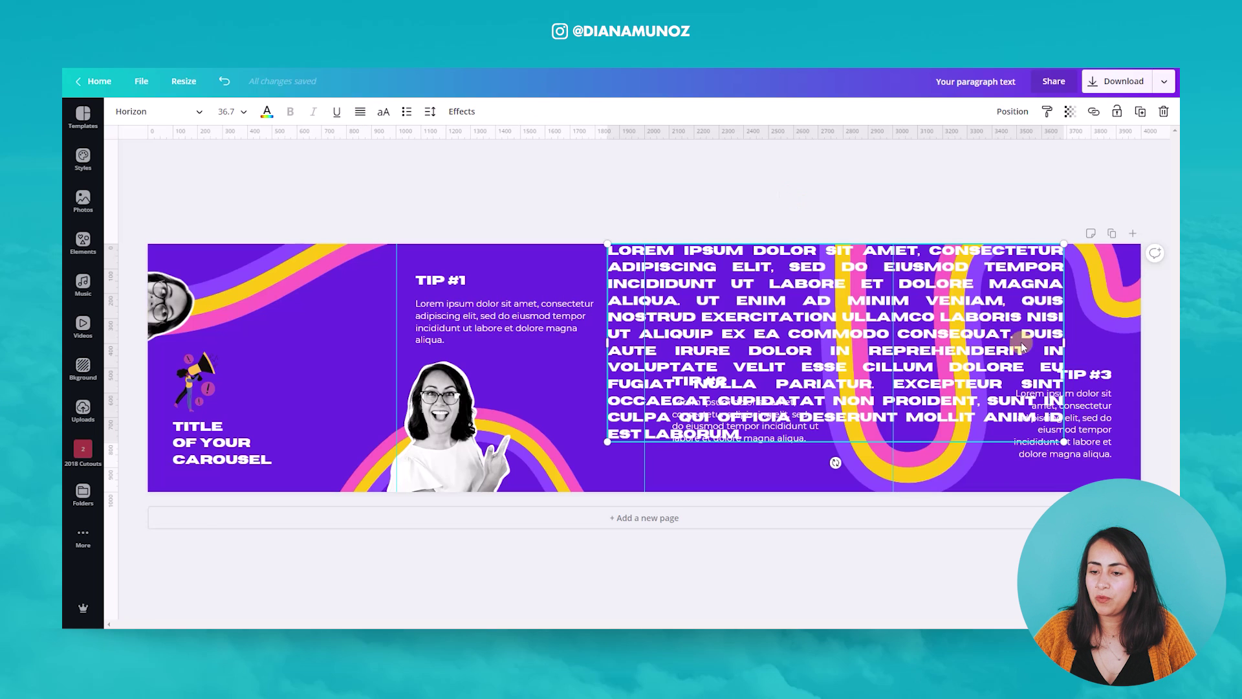
left_click_drag(1062, 343, 946, 343)
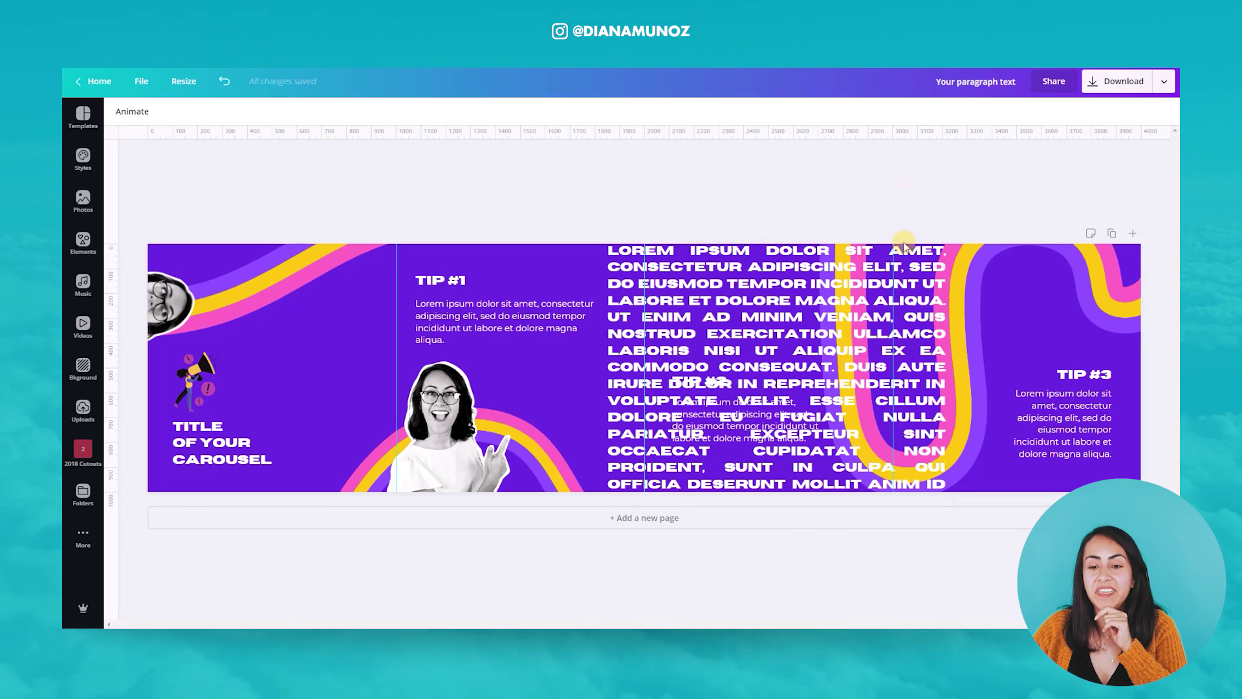
Send the large passage to the back, behind the rainbow line, and set its transparency to 5.
left_click(1029, 117)
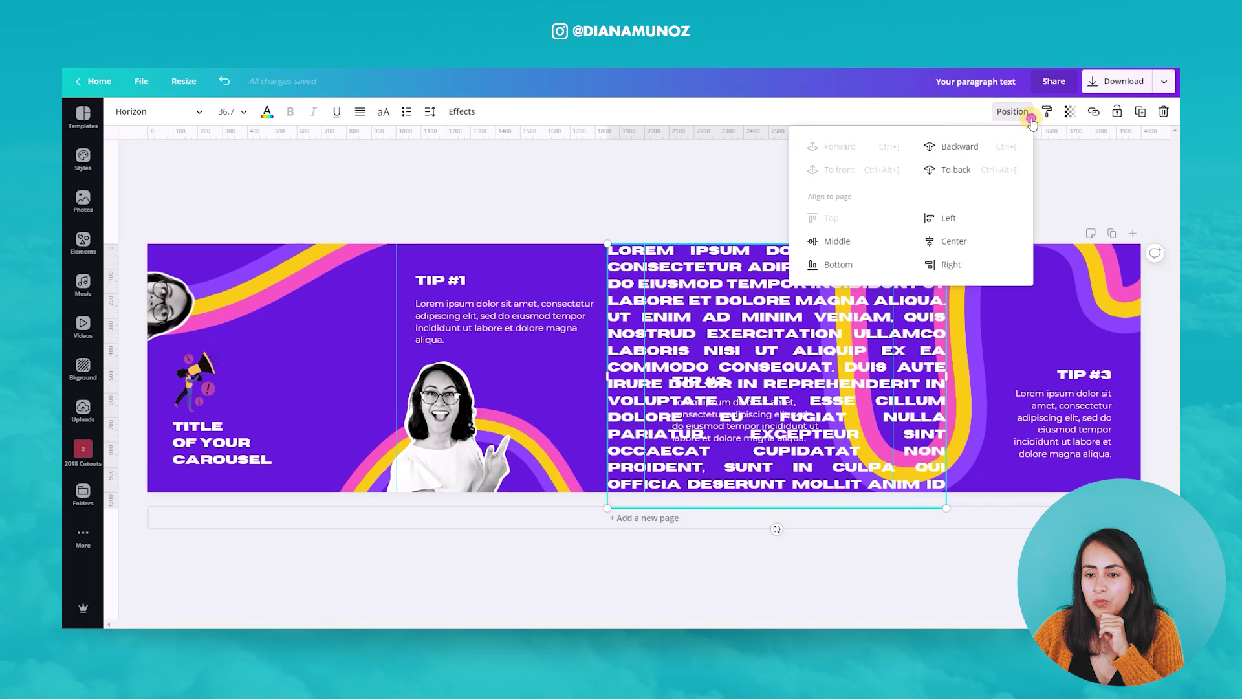
left_click(1005, 175)
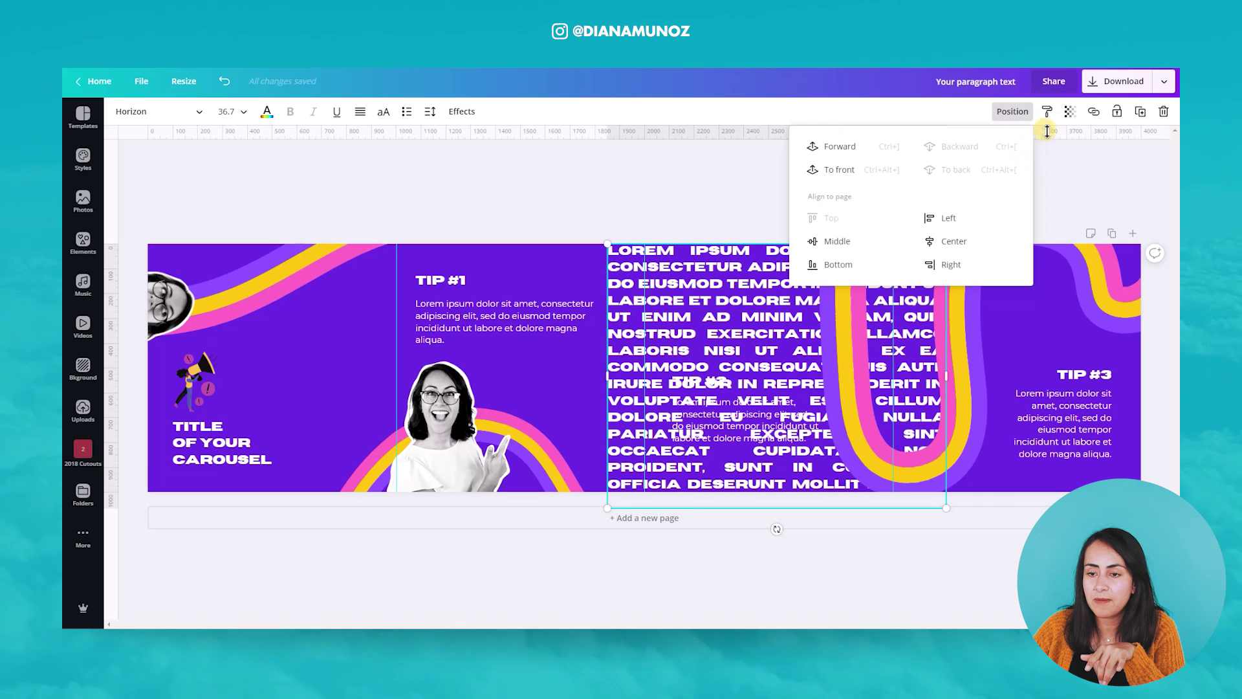
left_click(1067, 119)
left_click_drag(1040, 148, 980, 154)
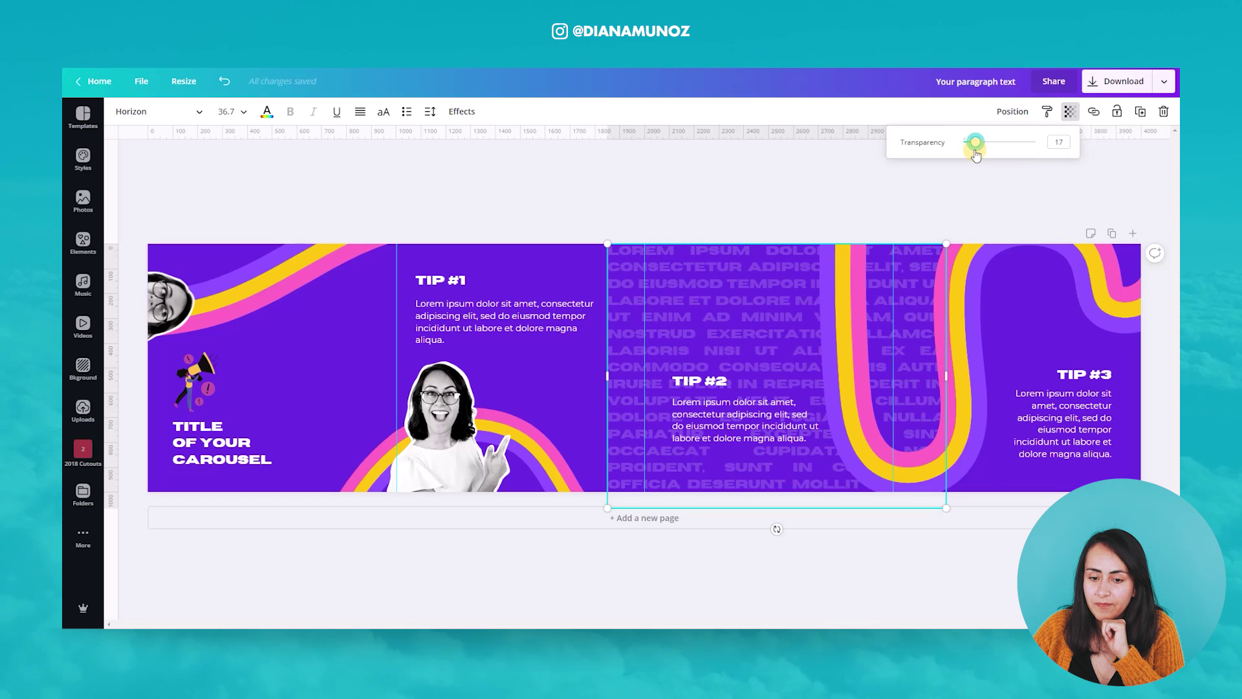
left_click_drag(973, 155, 973, 155)
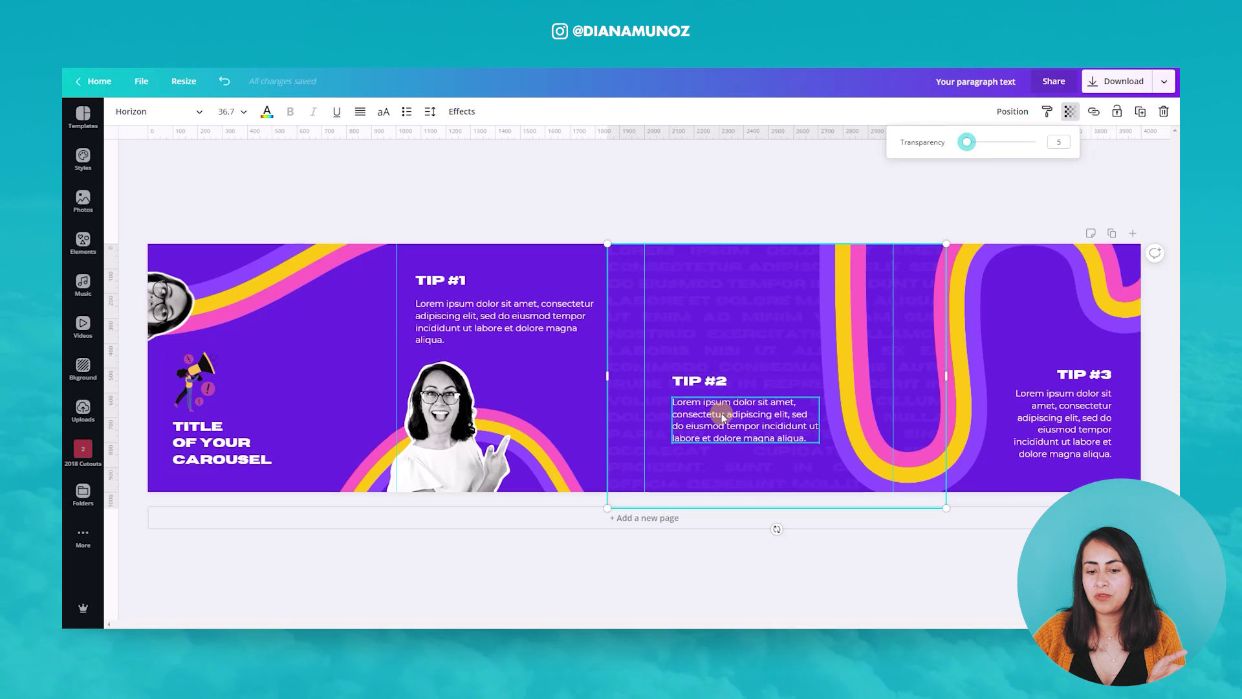
left_click(747, 310)
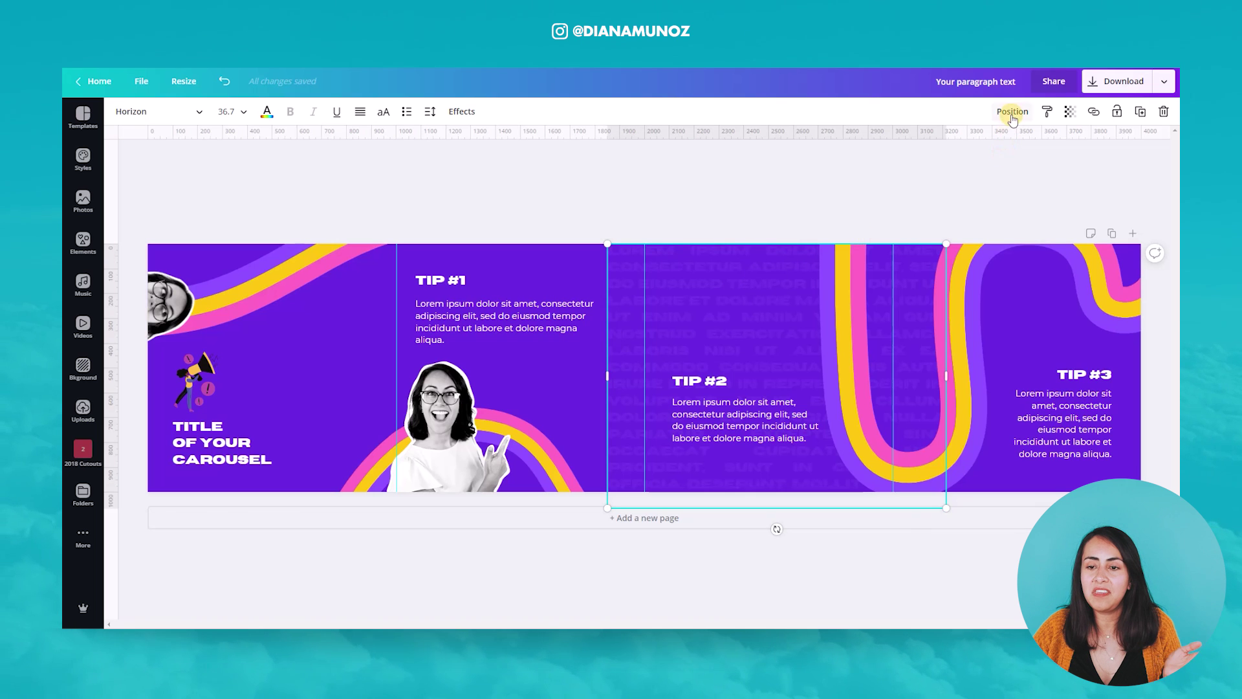
left_click(1071, 112)
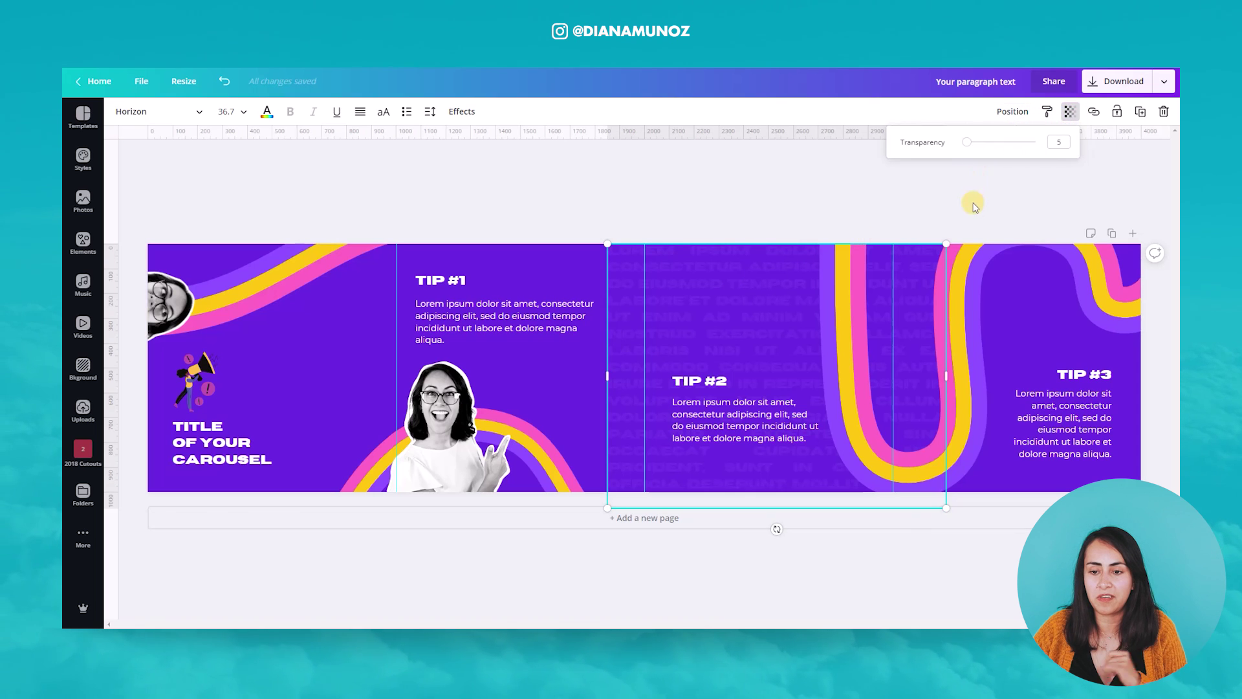
left_click(1015, 112)
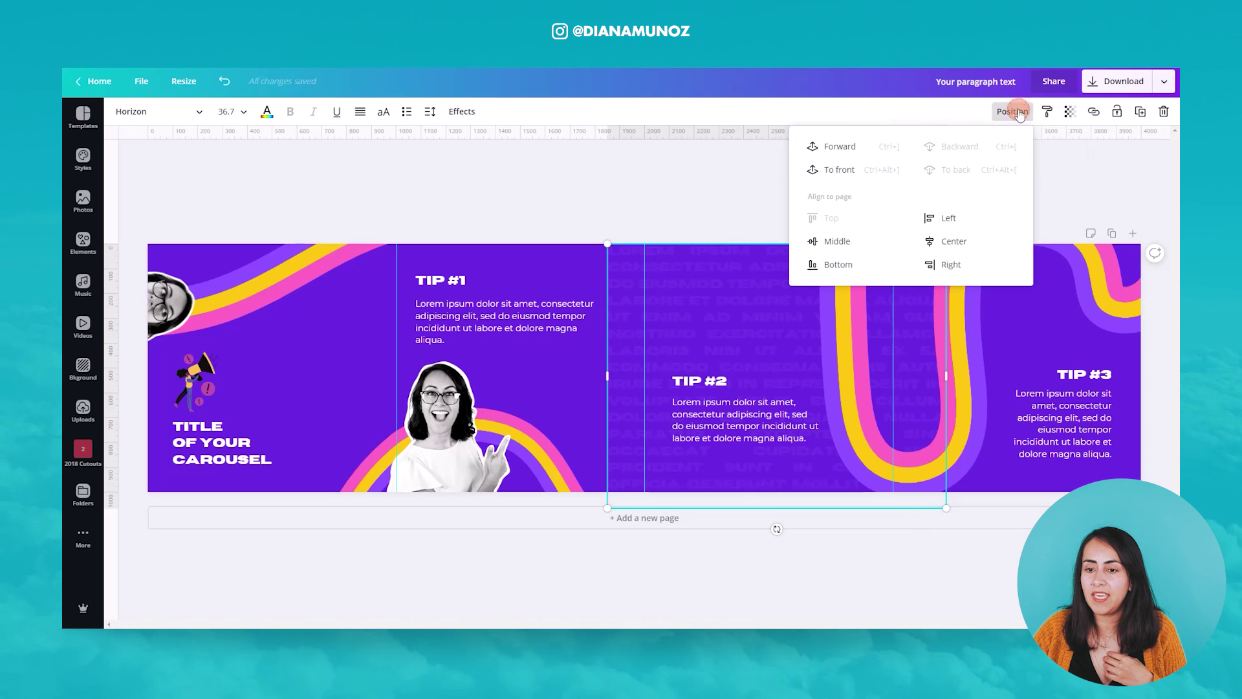
left_click(1045, 165)
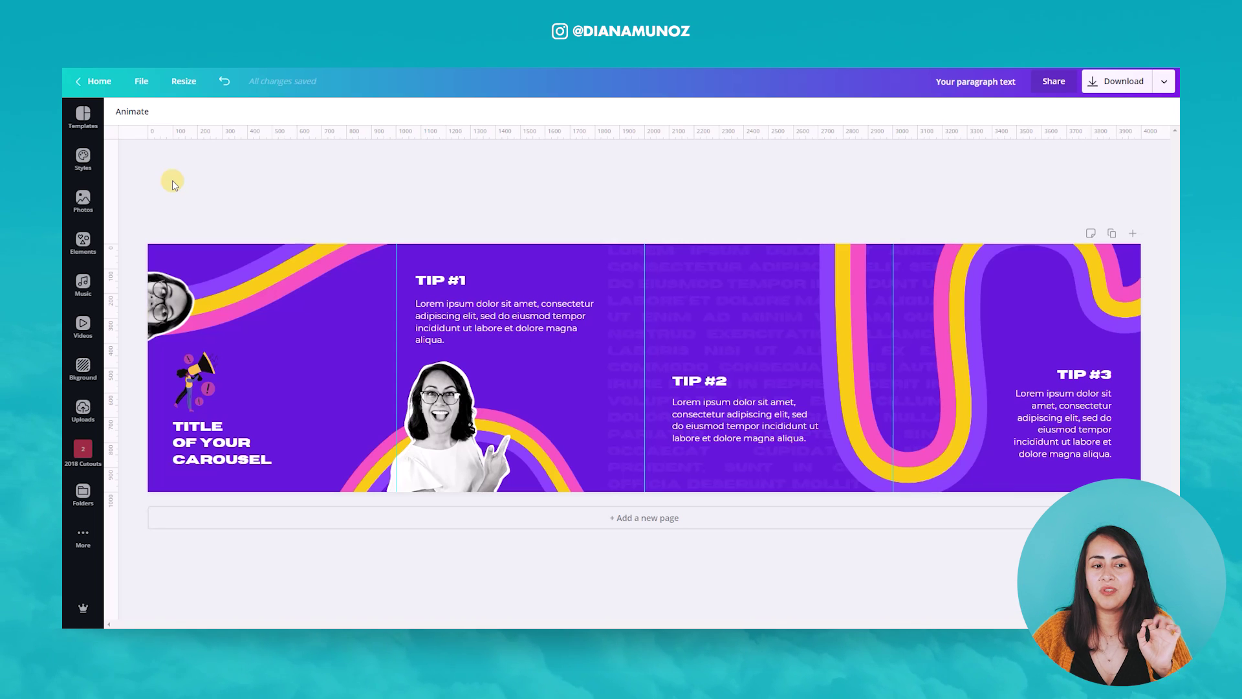
Search the photos for "arrow paper" and add the brown paper arrow cutout to the design.
left_click(84, 241)
left_click(222, 119)
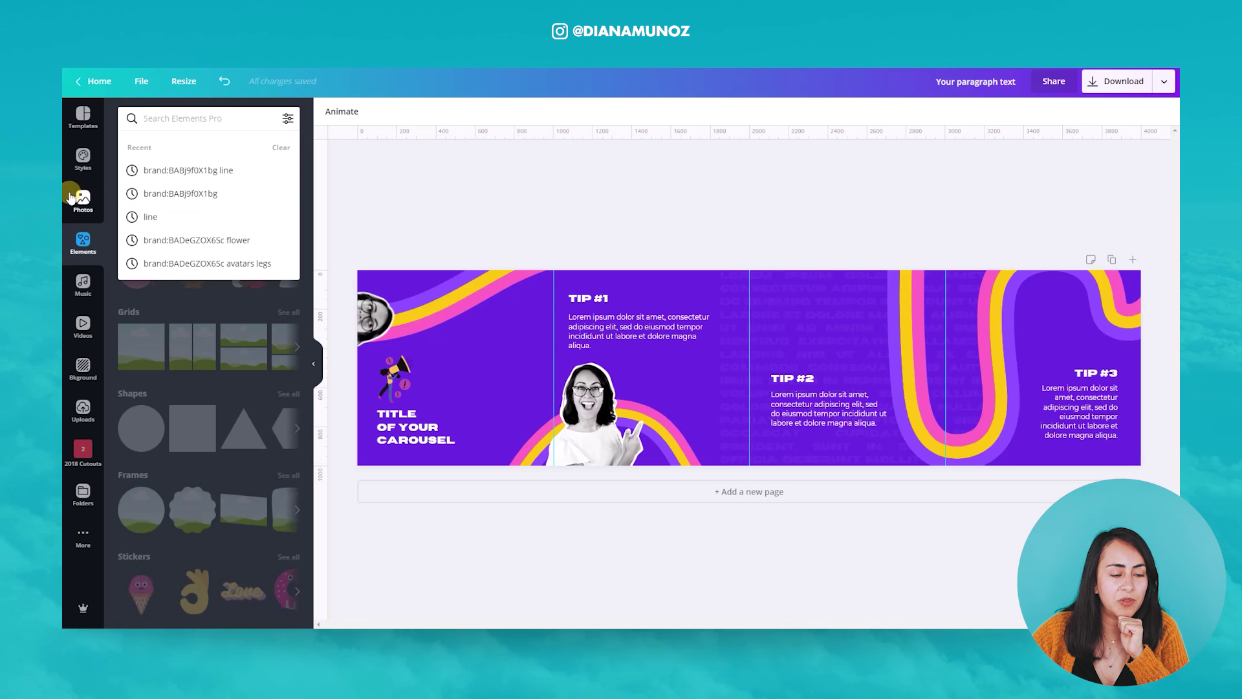
left_click(147, 145)
left_click(203, 120)
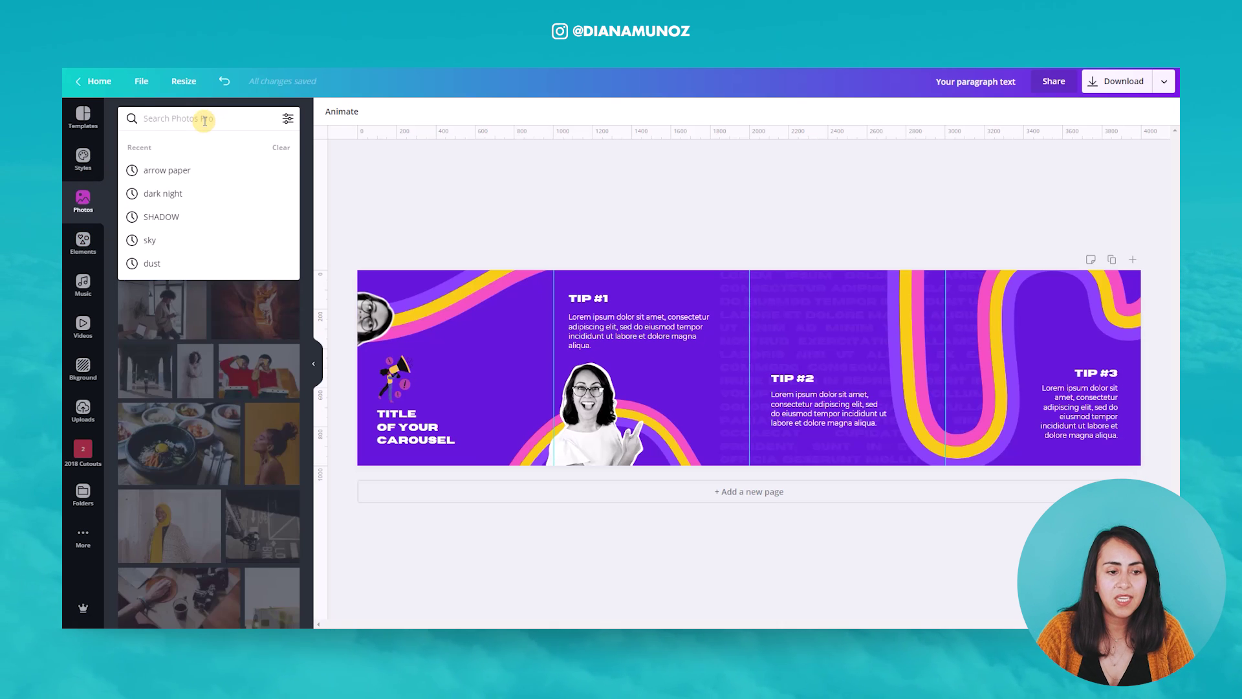
type("arrow pap")
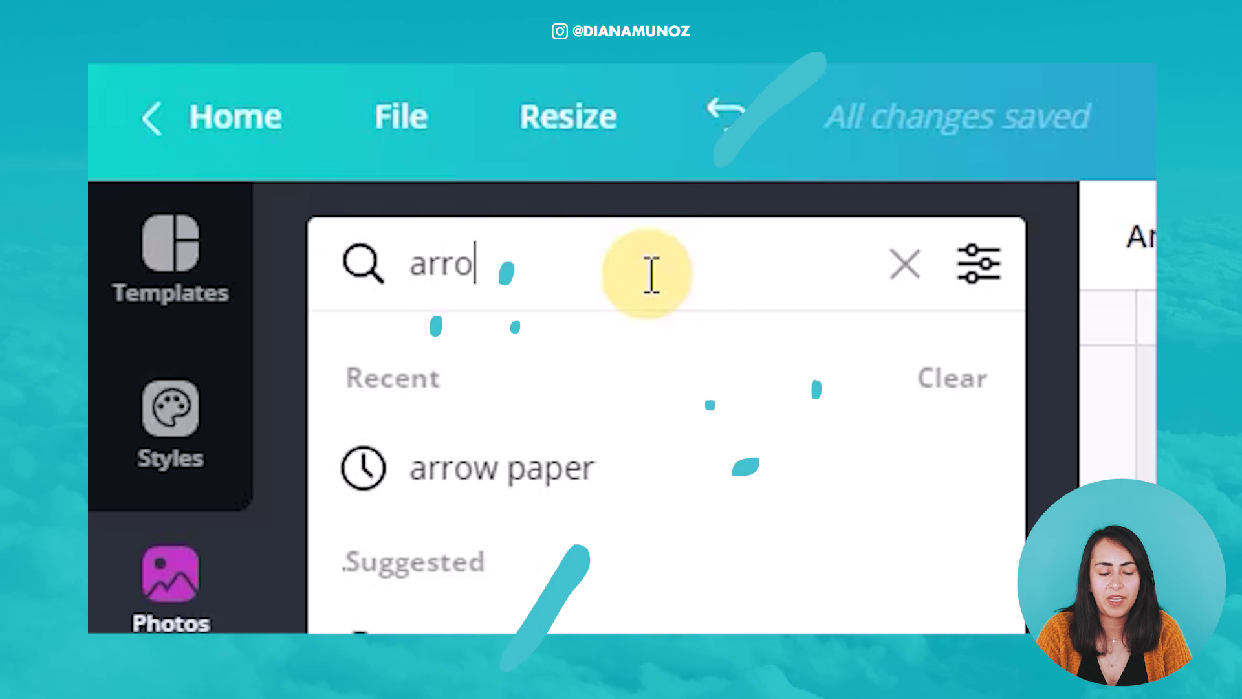
type("er")
key("Return")
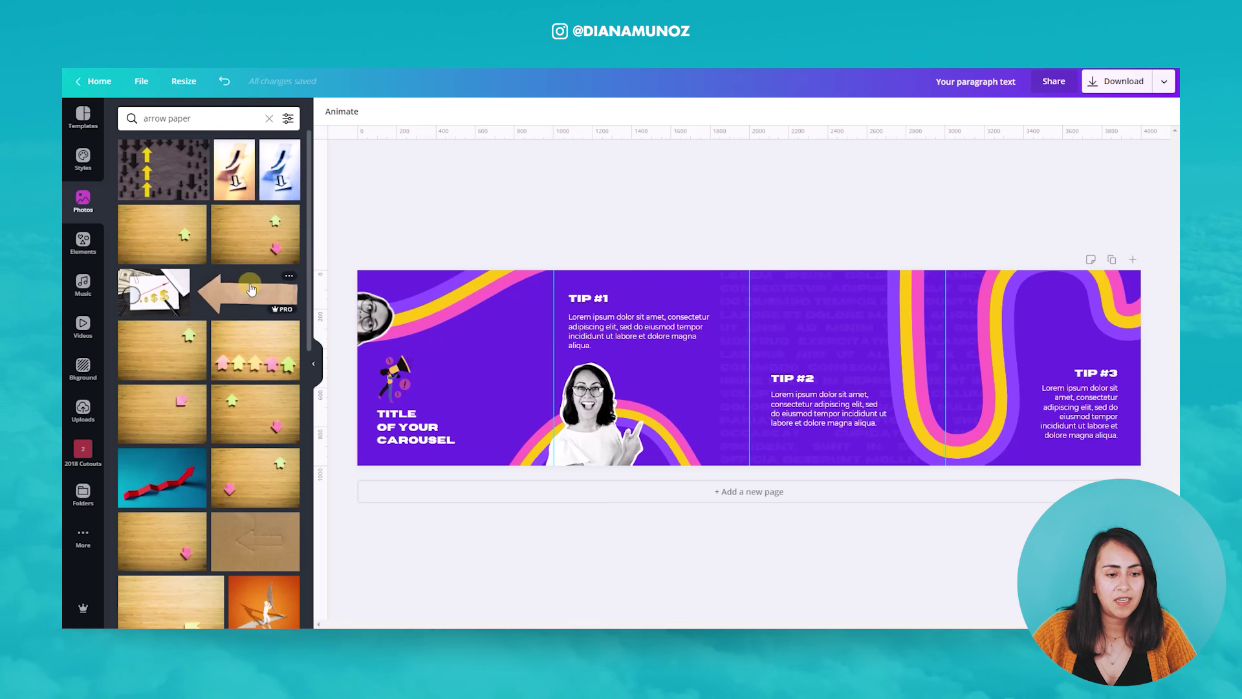
left_click(251, 292)
Shrink the paper arrow, turn it to point right and place it above TIP #2, across the guide between the second and third panels.
left_click_drag(923, 447, 749, 361)
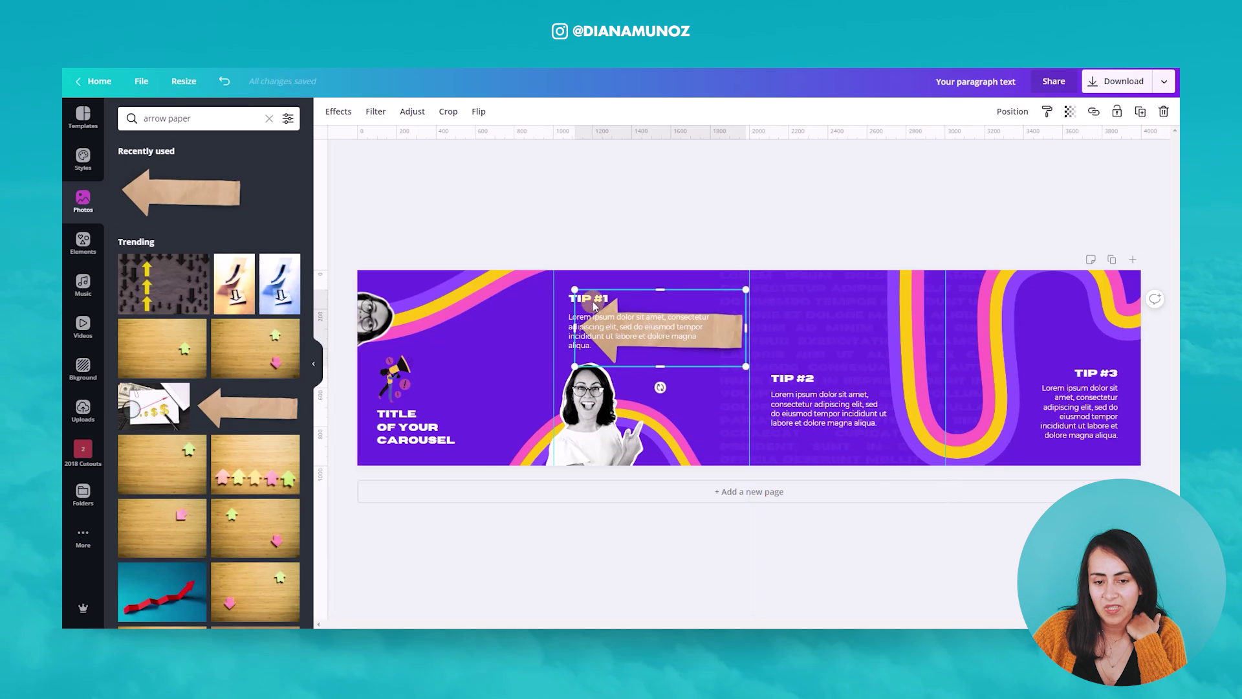
left_click_drag(576, 290, 758, 251)
left_click_drag(710, 286, 772, 299)
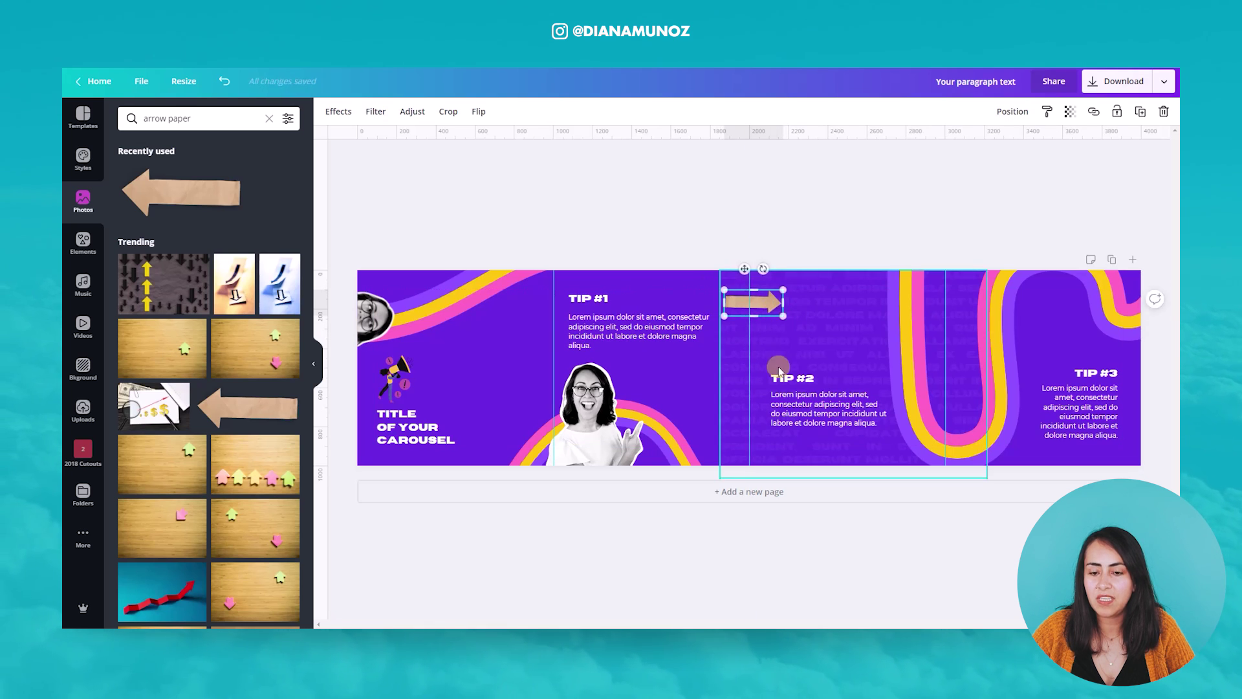
left_click(651, 234)
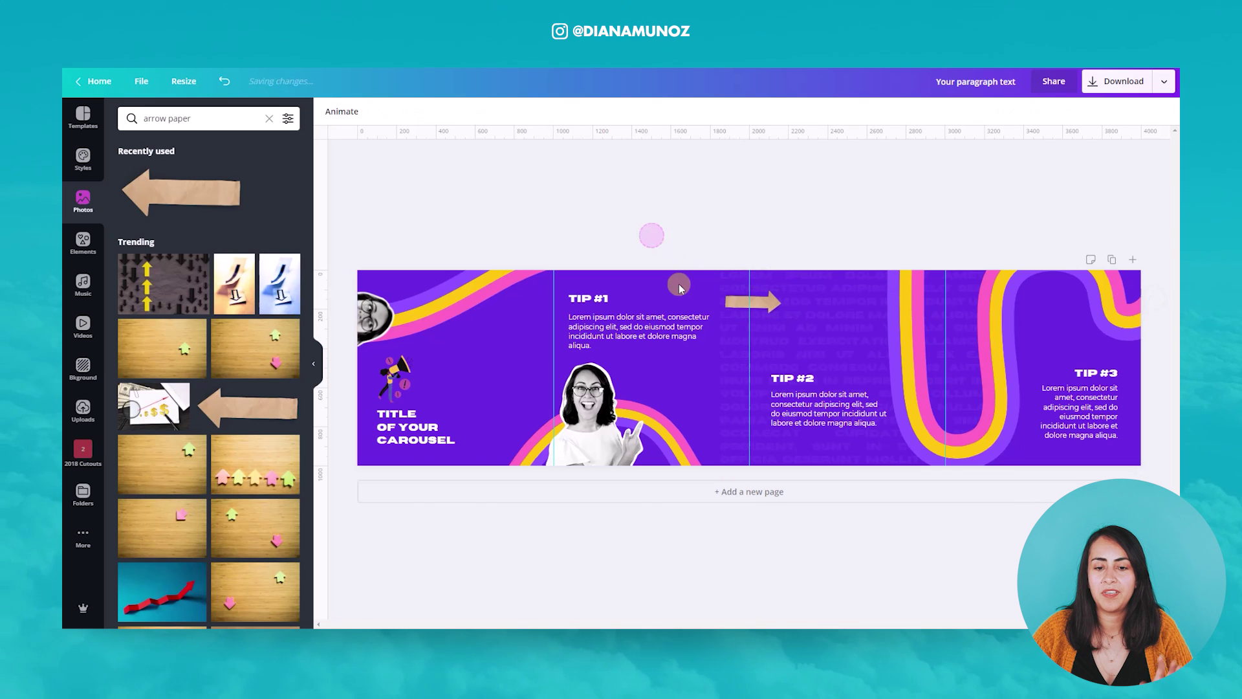